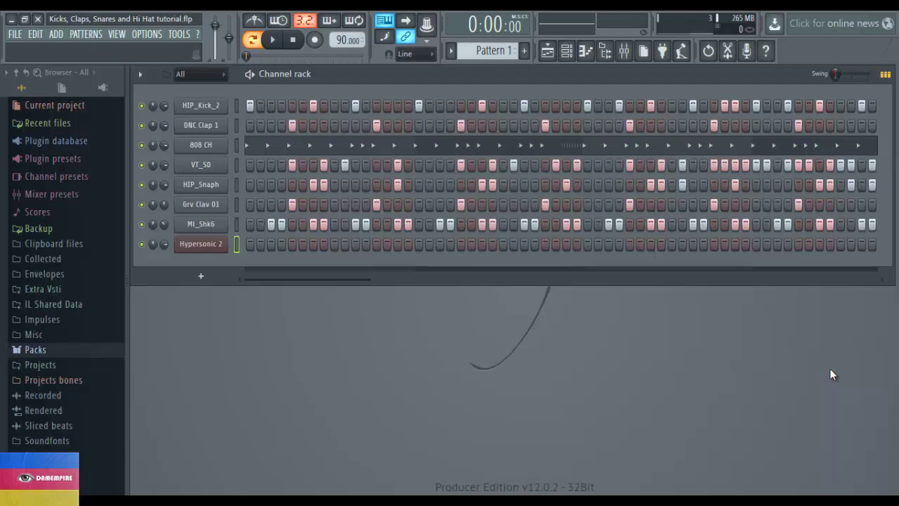
# Step: Play the drum pattern through to hear the existing beat, and stop playback
pyautogui.press('space')
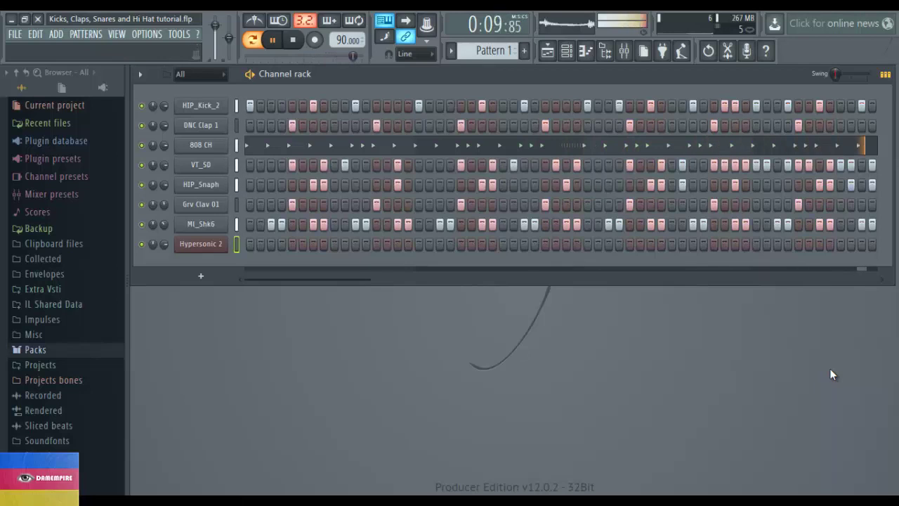
pyautogui.press('space')
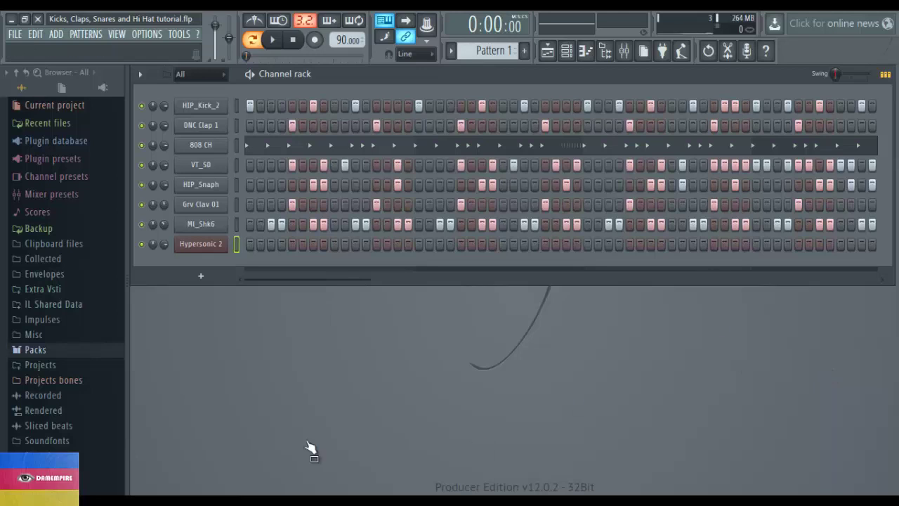
# Step: Add a Sytrus synthesizer channel to the channel rack and audition its default sound with a few notes
pyautogui.click(201, 276)
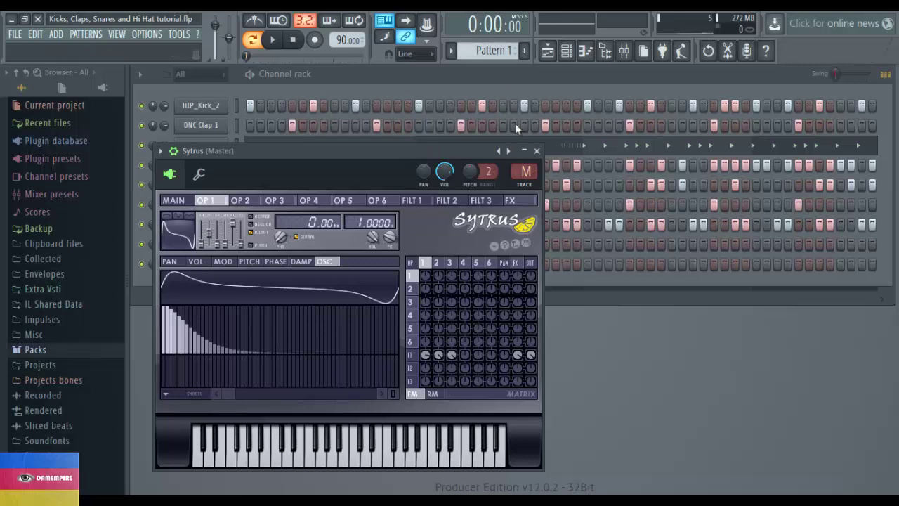
pyautogui.press('v')
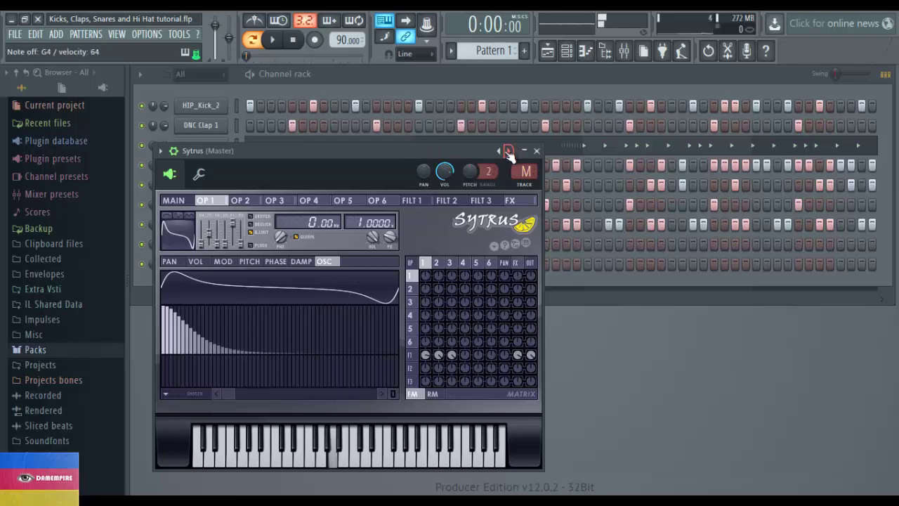
pyautogui.press('n')
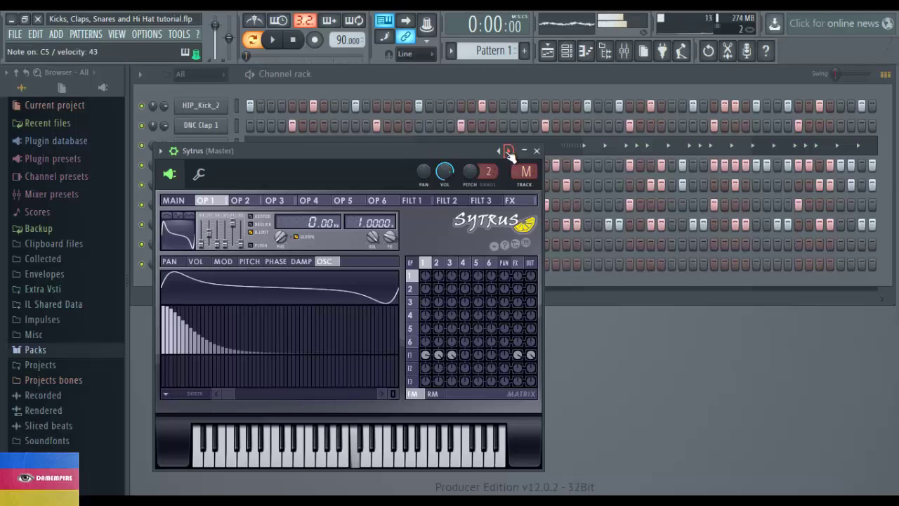
# Step: Load the Metal harp preset in Sytrus and audition it with several notes
pyautogui.click(506, 150)
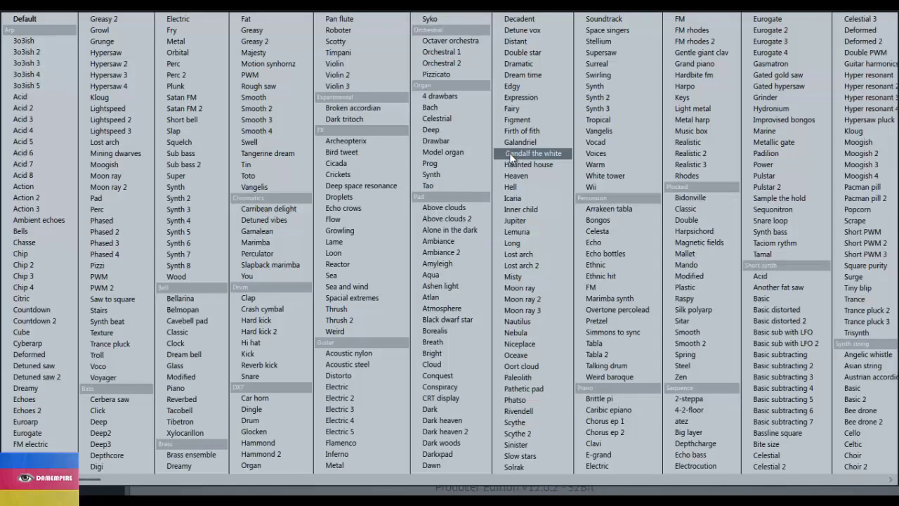
pyautogui.click(180, 465)
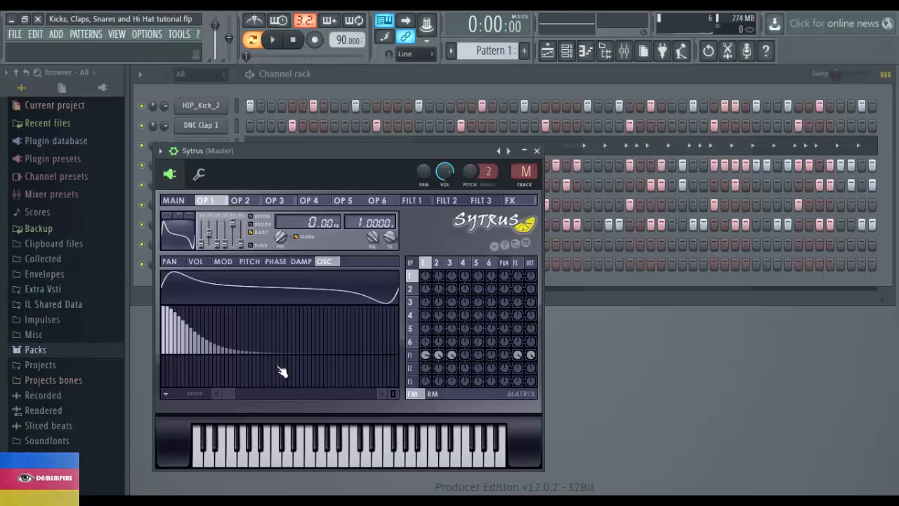
pyautogui.click(506, 151)
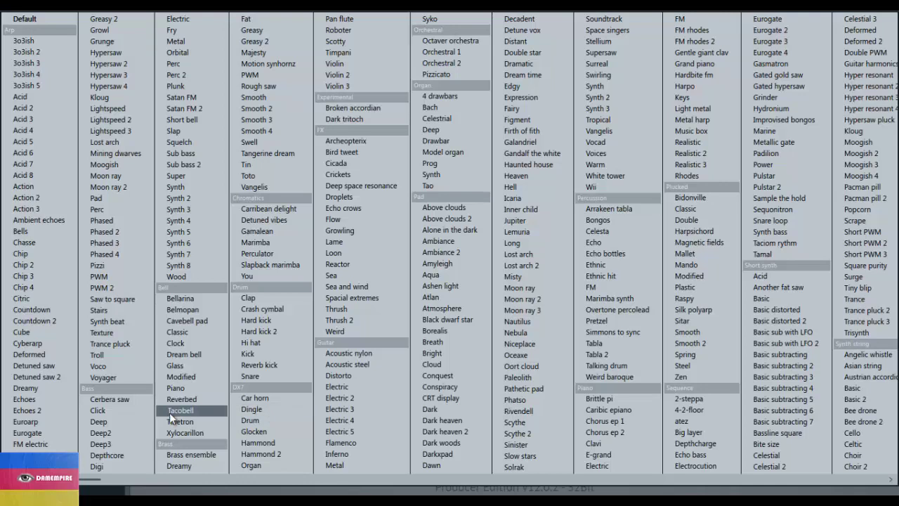
pyautogui.click(676, 121)
pyautogui.press('t')
pyautogui.press('y')
pyautogui.press('i')
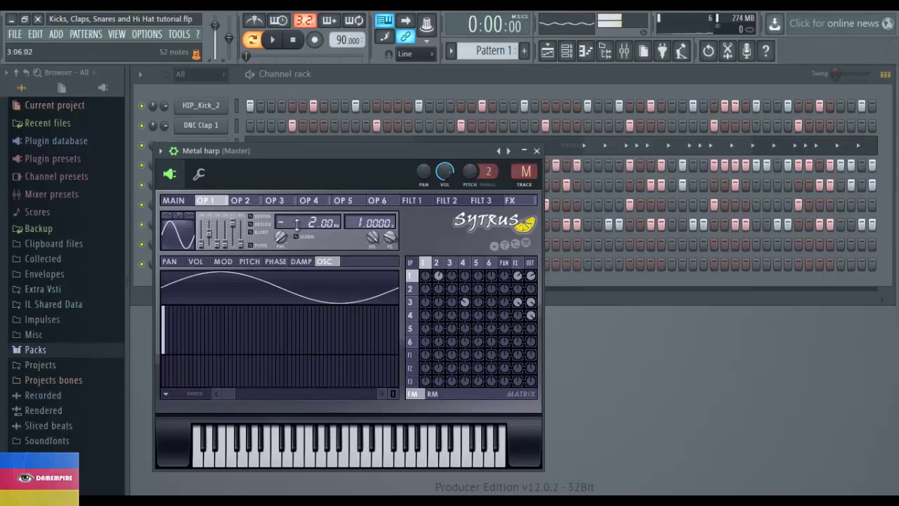
pyautogui.press('o')
pyautogui.press('p')
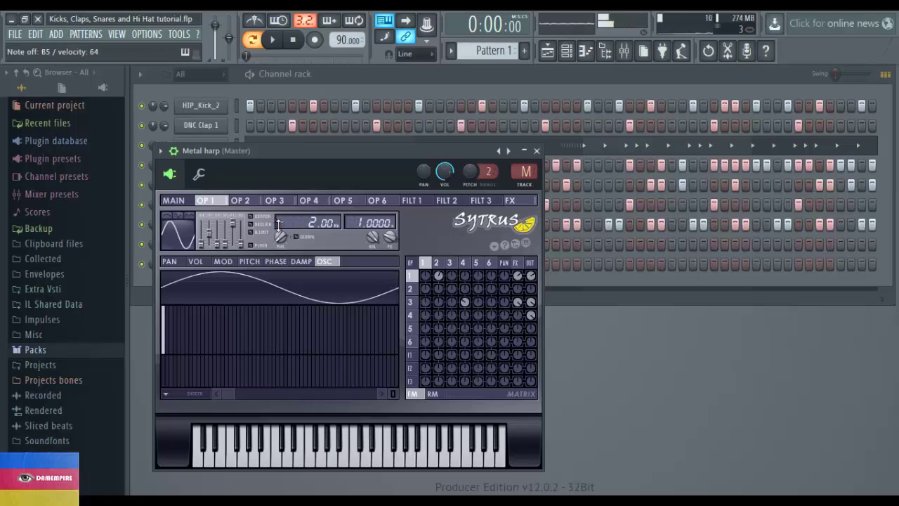
pyautogui.press('n')
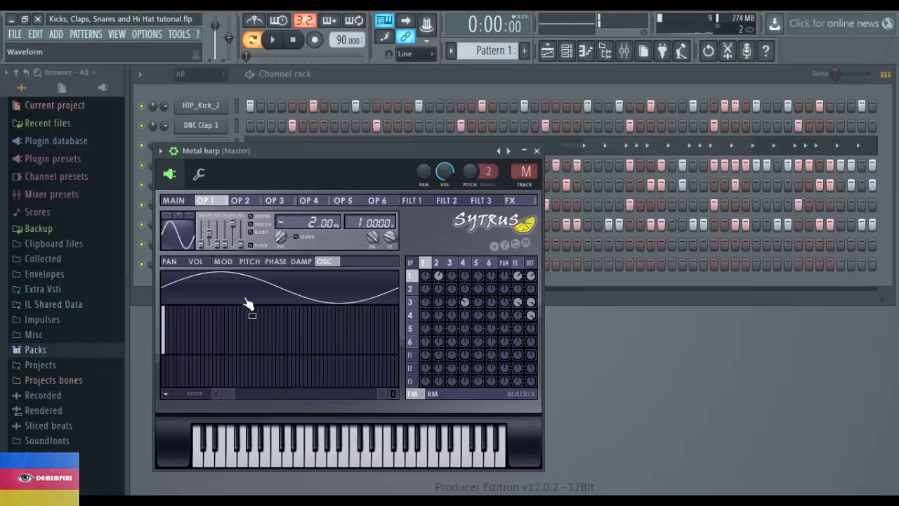
# Step: Switch Sytrus to the Harpo preset and redraw the harmonic levels and phases of operator 1's oscillator
pyautogui.click(500, 153)
pyautogui.press('t')
pyautogui.press('t')
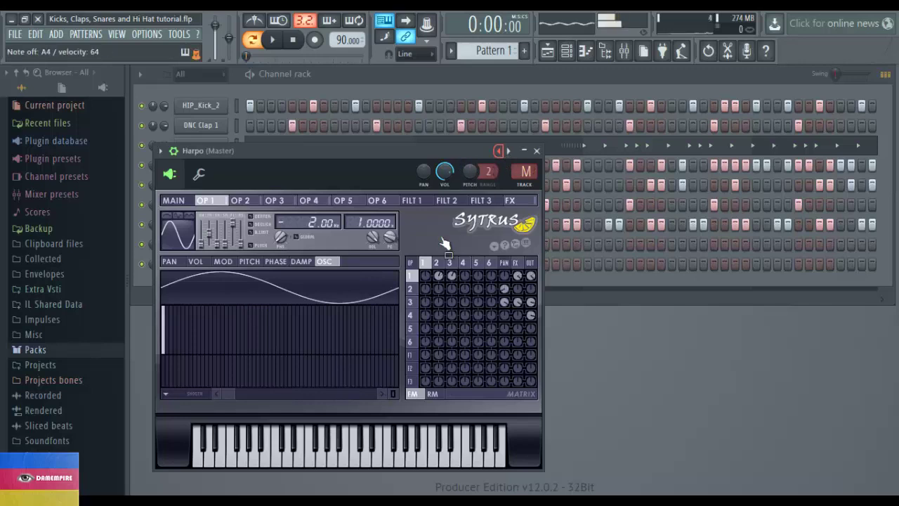
pyautogui.moveTo(369, 342)
pyautogui.mouseDown()
pyautogui.moveTo(228, 329)
pyautogui.moveTo(180, 297)
pyautogui.moveTo(195, 315)
pyautogui.mouseUp()
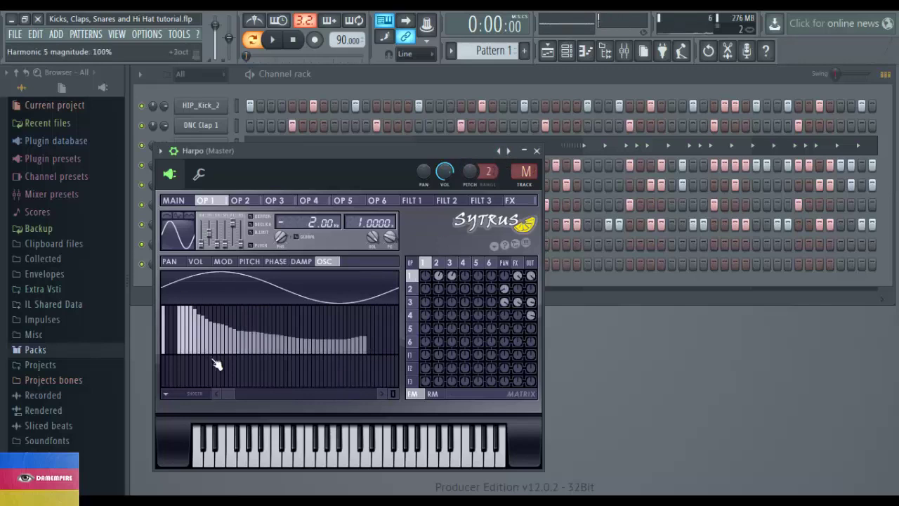
pyautogui.moveTo(230, 381)
pyautogui.mouseDown()
pyautogui.moveTo(297, 361)
pyautogui.moveTo(398, 385)
pyautogui.mouseUp()
# Step: Audition the modified Harpo sound with single notes and chords across the keyboard
pyautogui.click(477, 453)
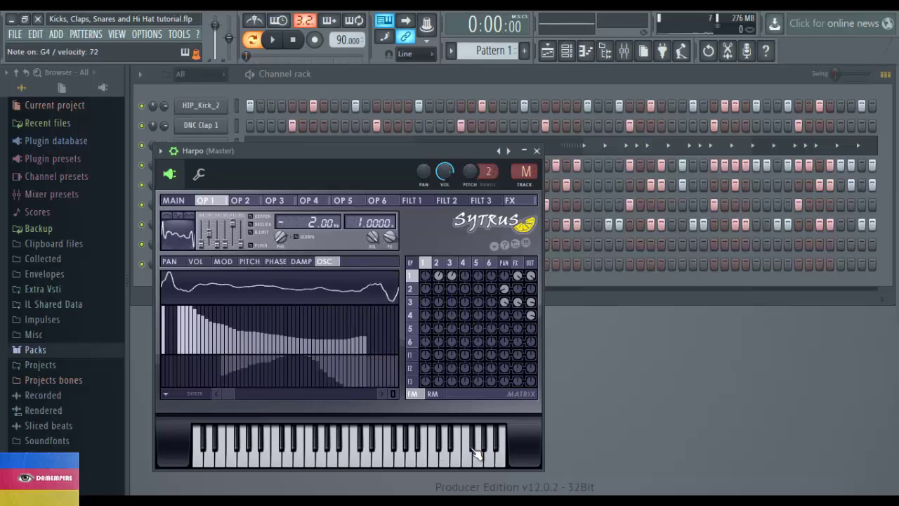
pyautogui.press('u')
pyautogui.press('o')
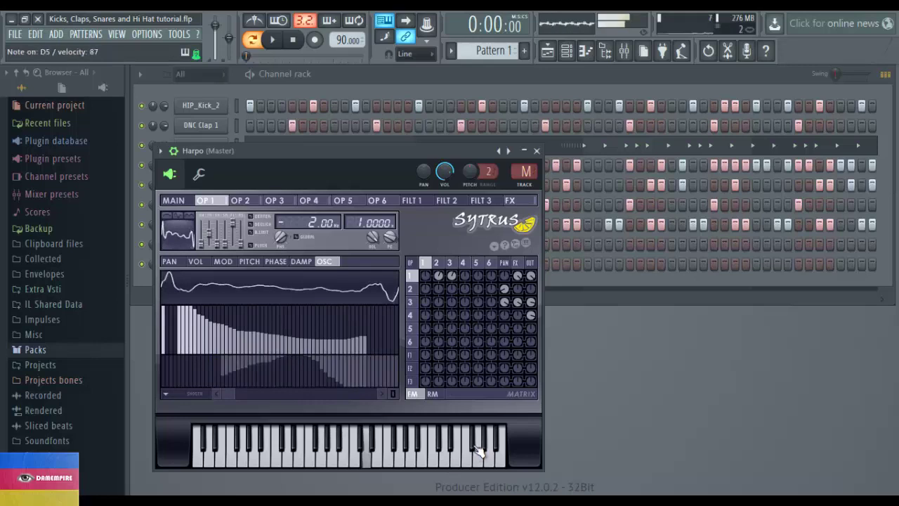
pyautogui.press('p')
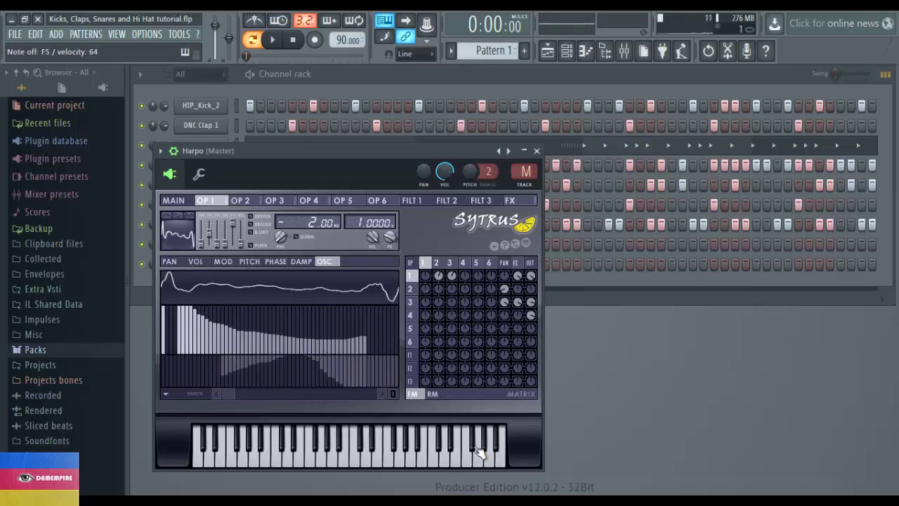
pyautogui.press('b')
pyautogui.press('m')
pyautogui.press('w')
pyautogui.press('b')
pyautogui.press('m')
pyautogui.press('w')
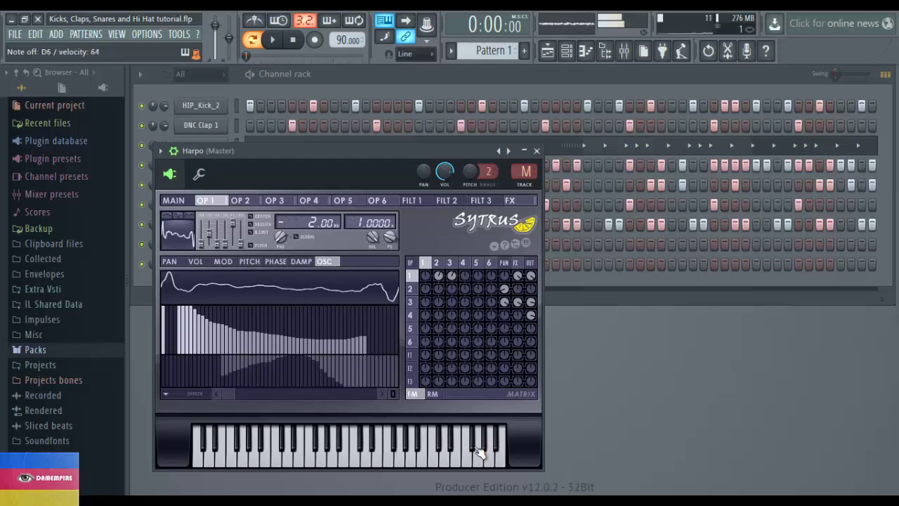
pyautogui.press('y')
pyautogui.press('i')
pyautogui.press('p')
pyautogui.press('y')
pyautogui.press('i')
pyautogui.press('p')
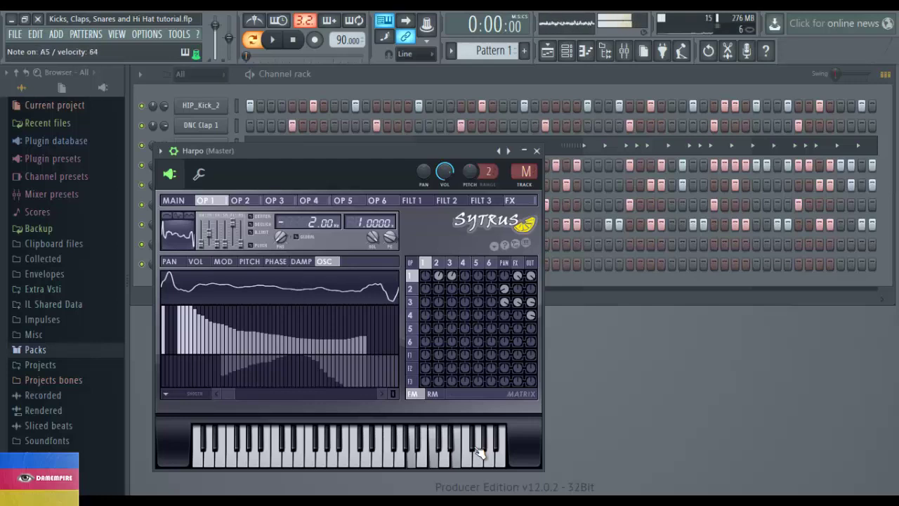
pyautogui.press('b')
pyautogui.press('m')
pyautogui.press('c')
pyautogui.press('b')
pyautogui.press('m')
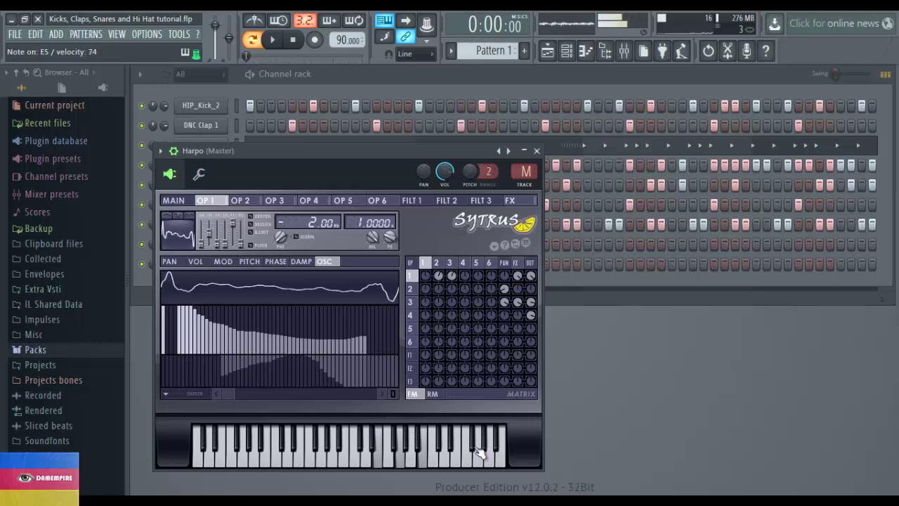
pyautogui.press('b')
pyautogui.press('m')
pyautogui.press('x')
pyautogui.press('v')
pyautogui.press('n')
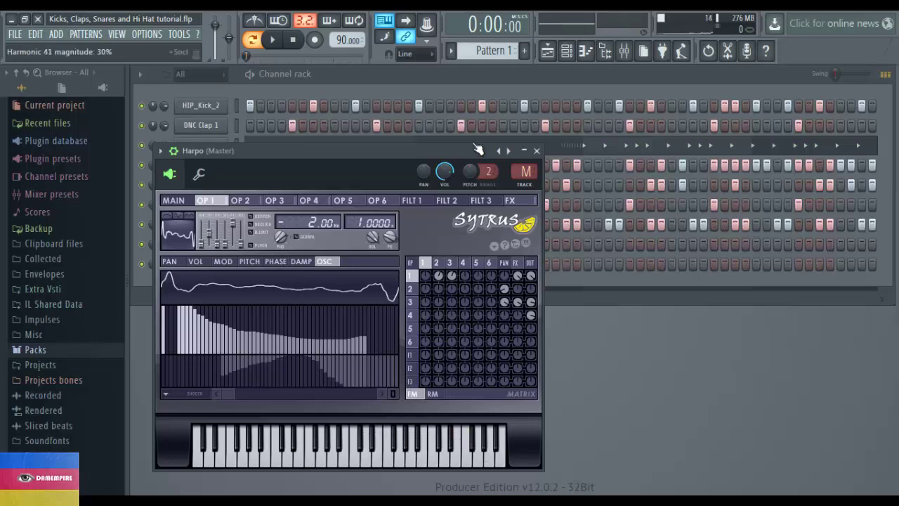
# Step: Close the Sytrus window and delete the Harpo channel from the channel rack
pyautogui.click(537, 151)
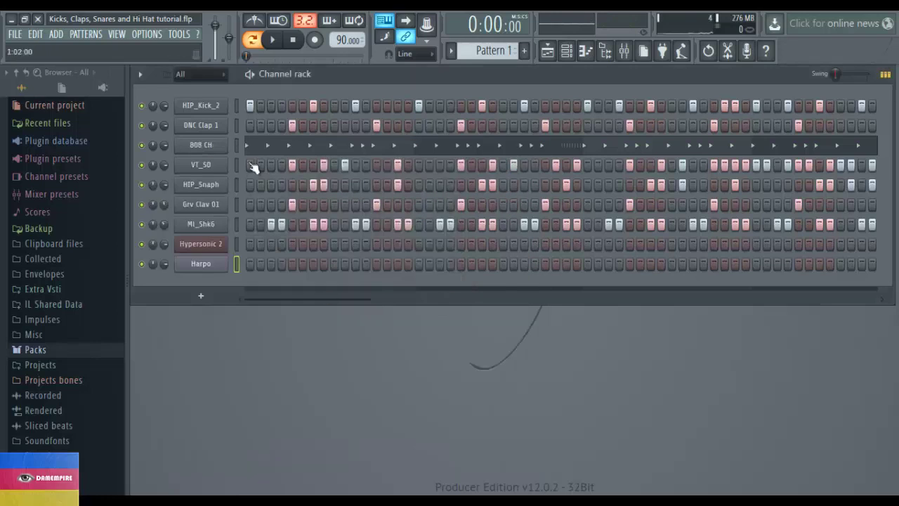
pyautogui.rightClick(221, 265)
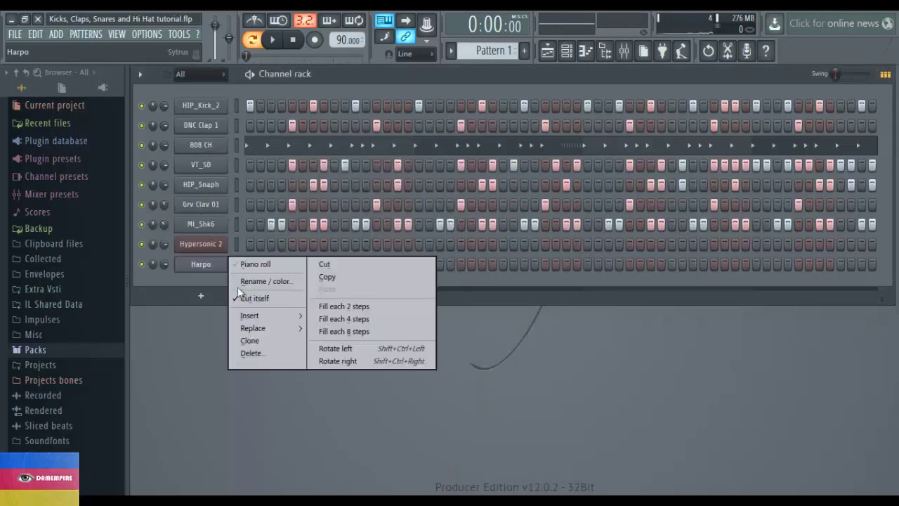
pyautogui.click(276, 354)
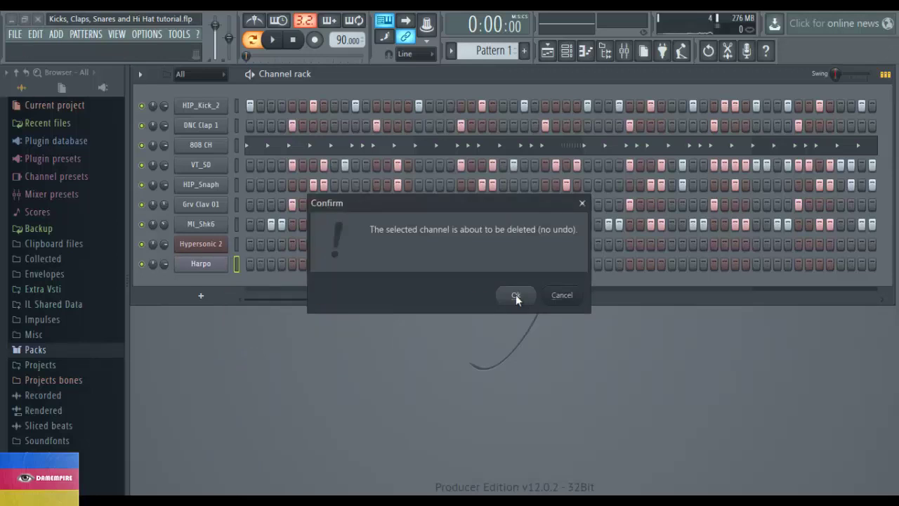
pyautogui.click(516, 296)
# Step: Look through the generator plugins available for inserting a new channel or replacing the Hypersonic 2 channel
pyautogui.rightClick(208, 246)
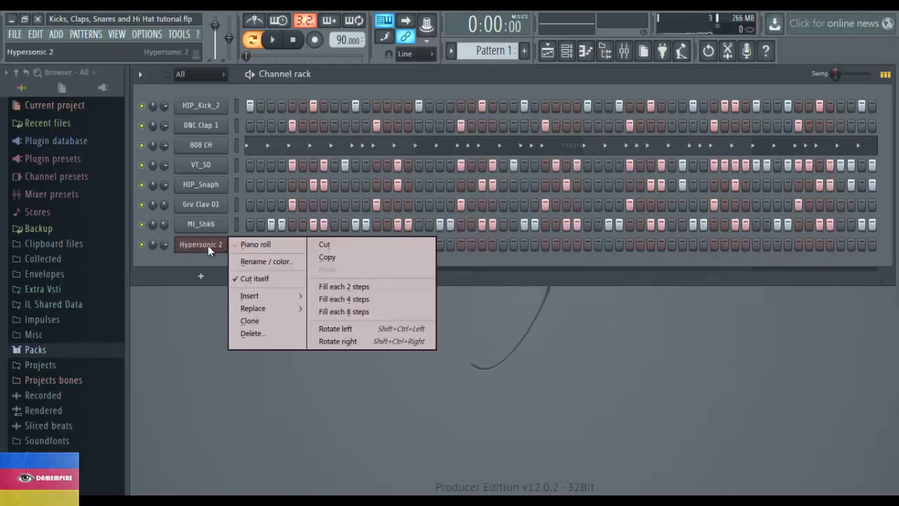
pyautogui.press('Up')
pyautogui.press('Up')
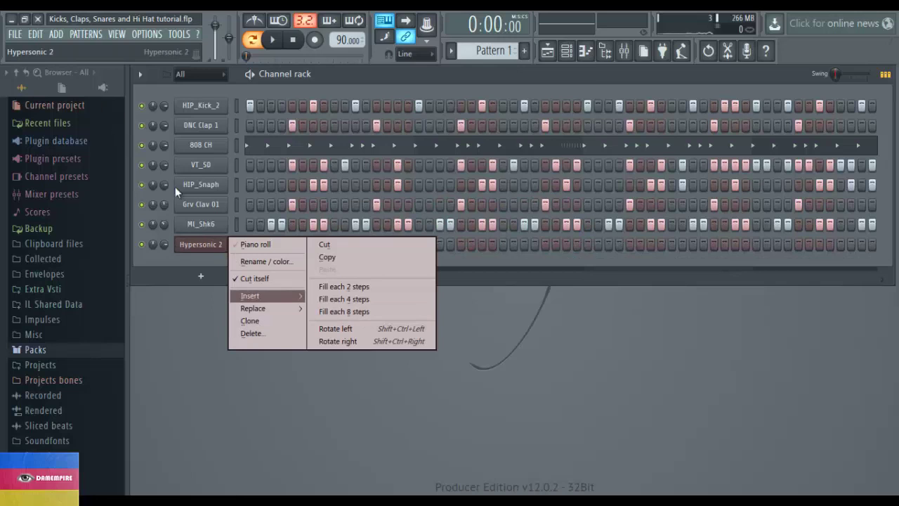
pyautogui.press('Right')
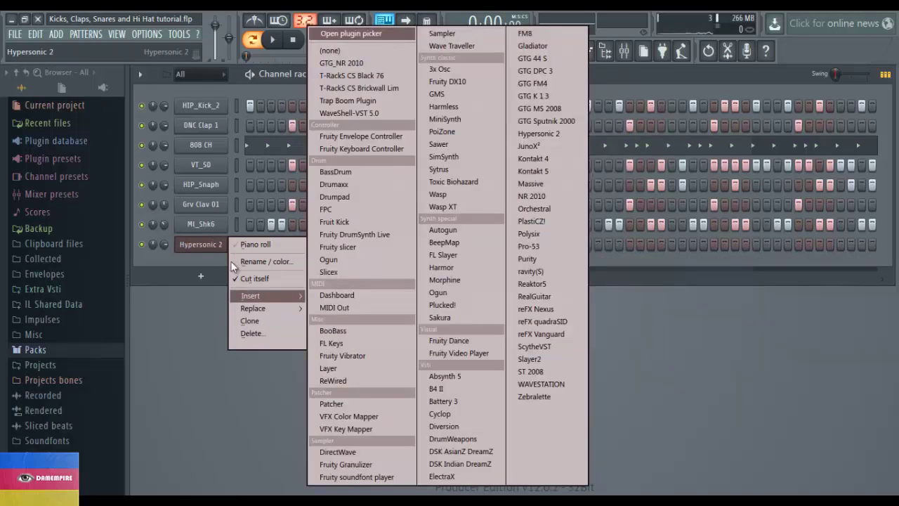
pyautogui.press('Left')
pyautogui.press('Down')
pyautogui.press('Right')
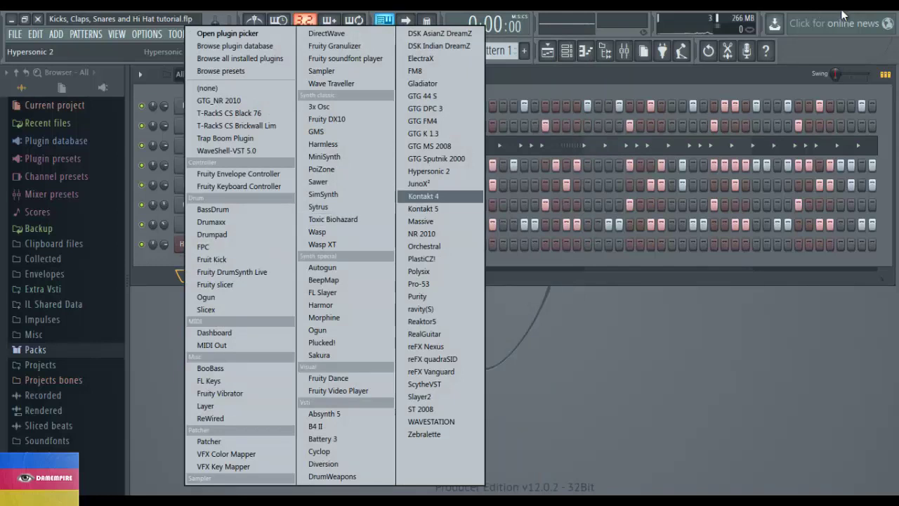
pyautogui.click(536, 274)
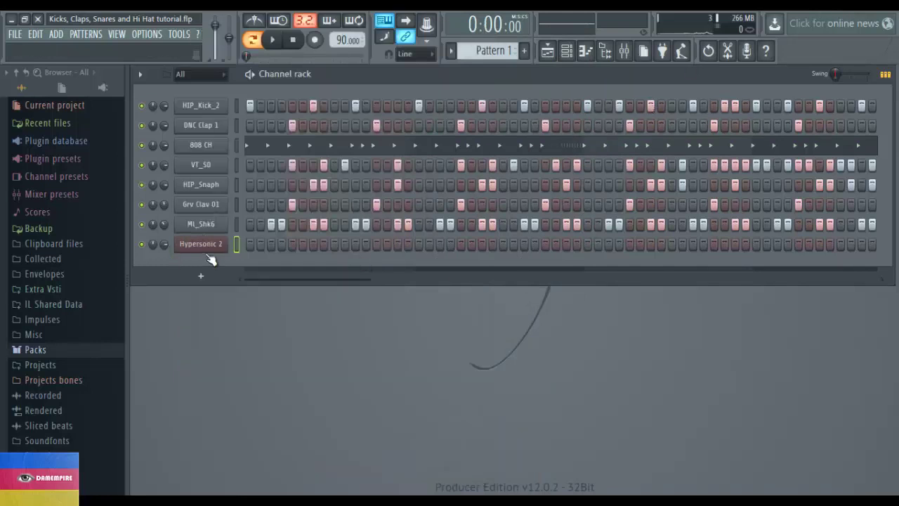
# Step: Load the Steel String Acoustic XXL patch from Acoustic Guitars in Hypersonic 2 and audition it over the playing drum pattern
pyautogui.click(210, 243)
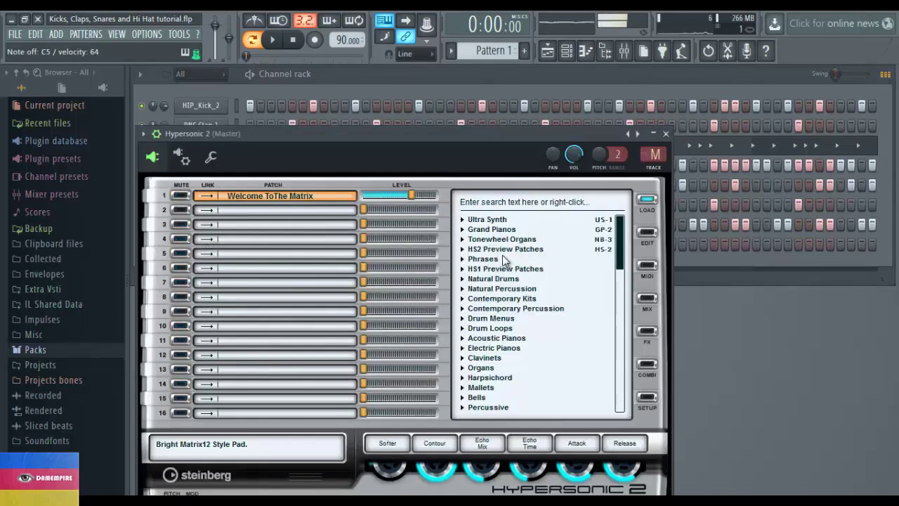
pyautogui.click(570, 307)
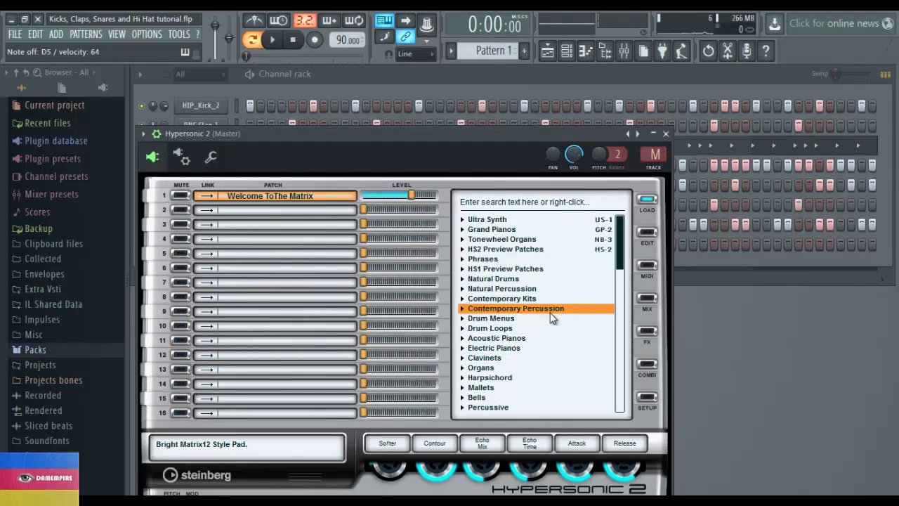
pyautogui.scroll(-3, 552, 316)
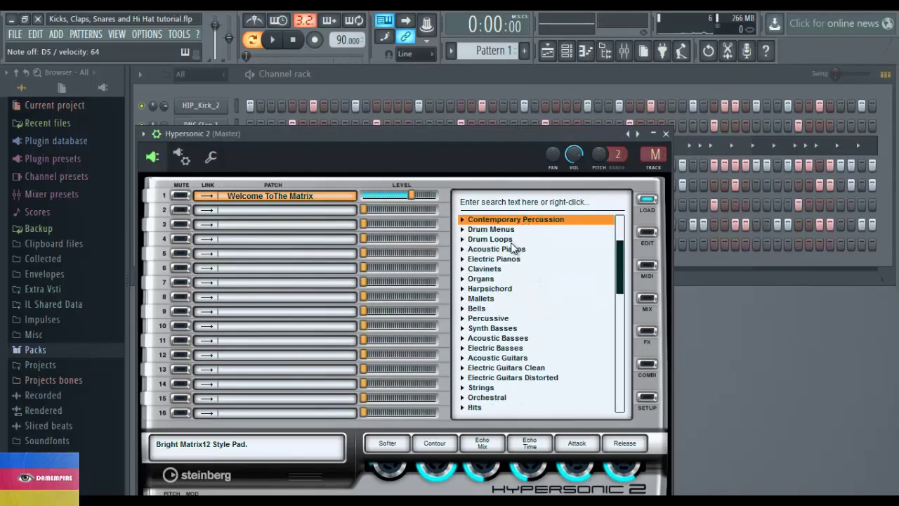
pyautogui.click(512, 250)
pyautogui.click(507, 309)
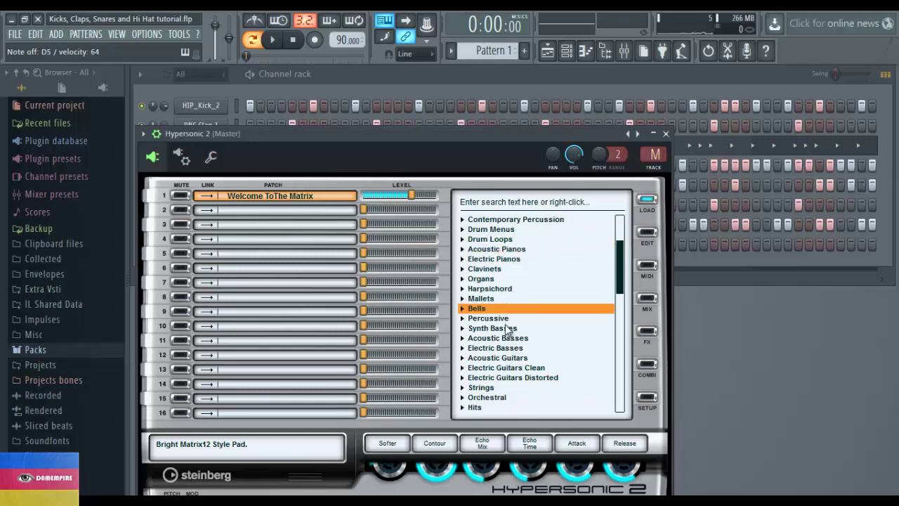
pyautogui.click(497, 359)
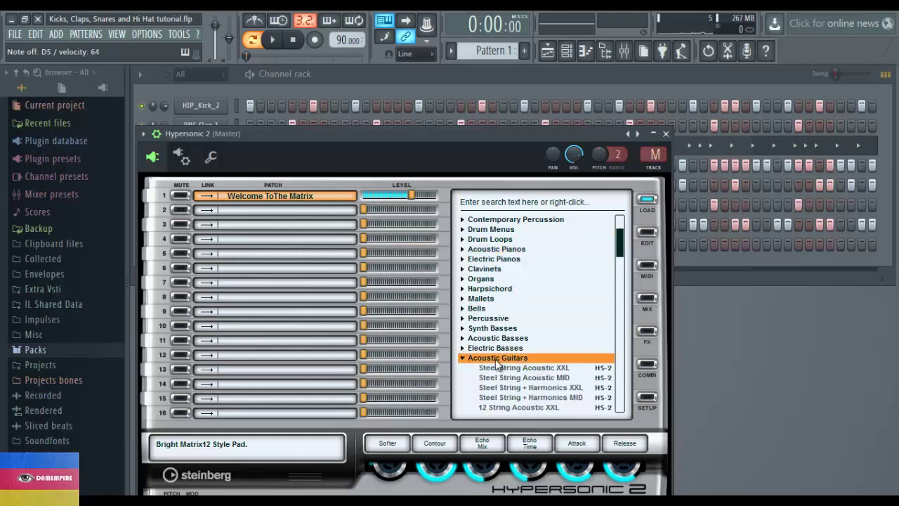
pyautogui.click(500, 369)
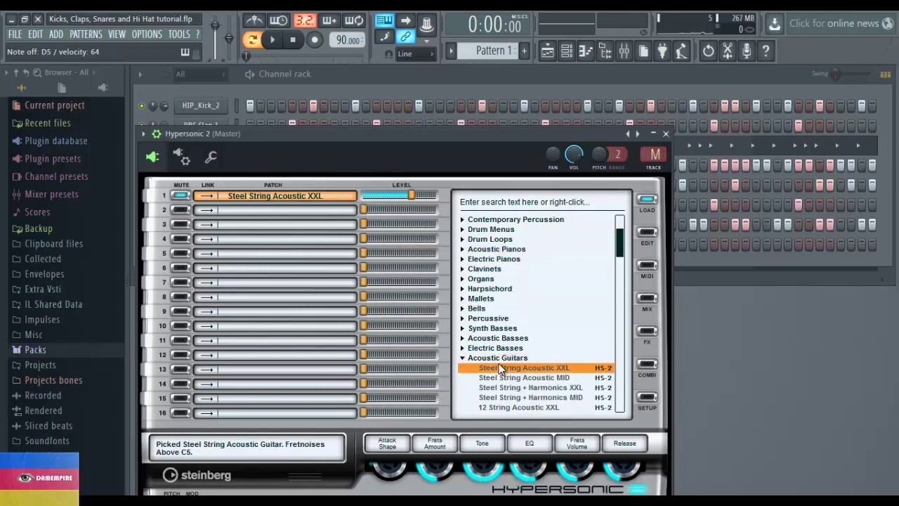
pyautogui.press('space')
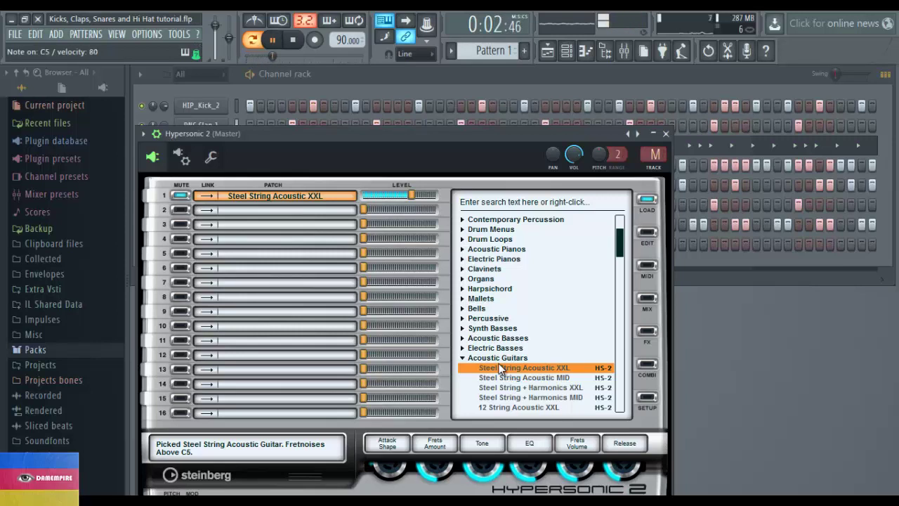
# Step: Stop playback, open the Hypersonic 2 channel's piano roll, draw an F5 note about 1:03:00 long from bar 1, and play it
pyautogui.press('space')
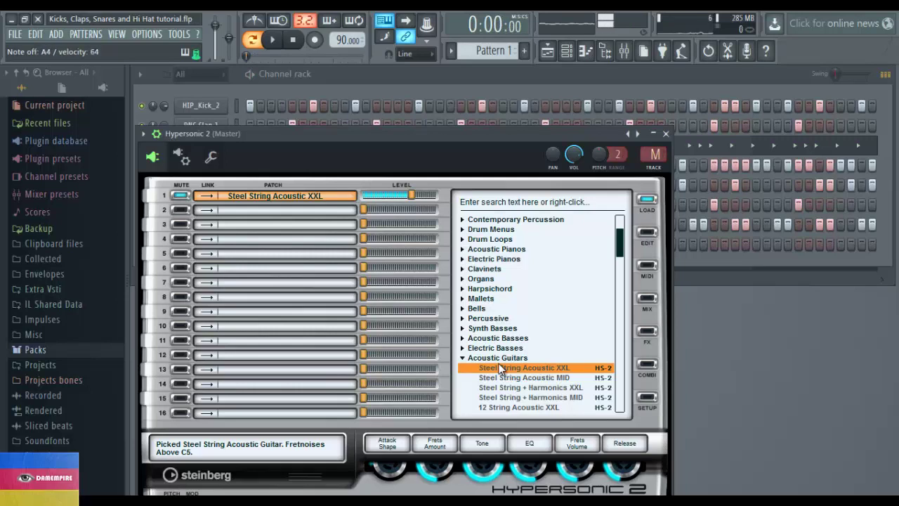
pyautogui.click(524, 88)
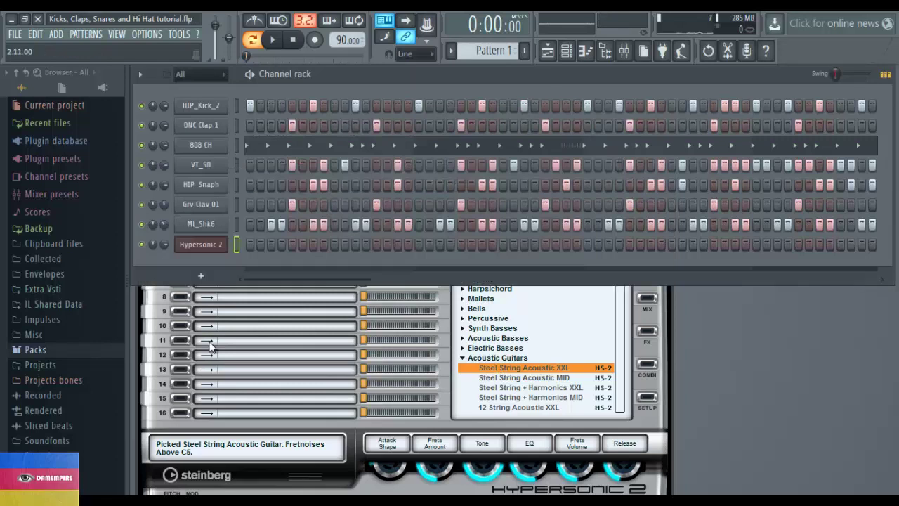
pyautogui.rightClick(222, 249)
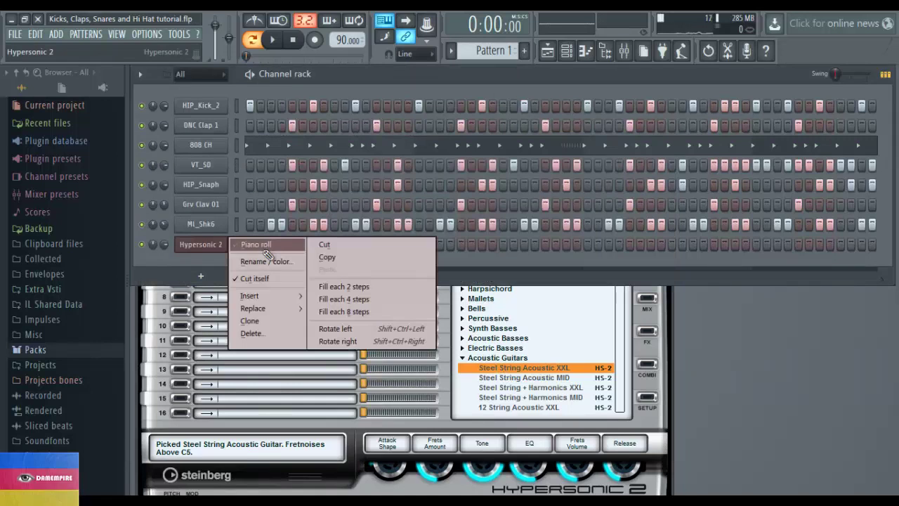
pyautogui.click(264, 245)
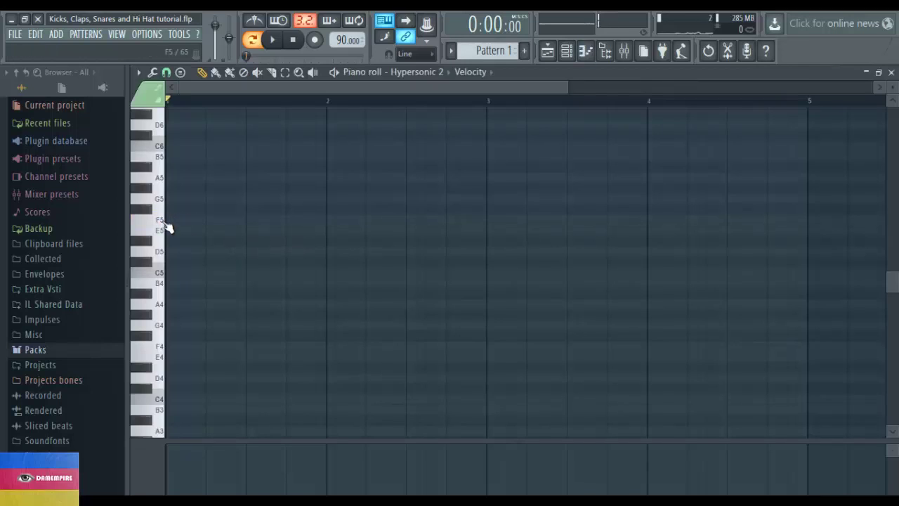
pyautogui.click(167, 220)
pyautogui.moveTo(187, 219); pyautogui.dragTo(359, 219)
pyautogui.press('space')
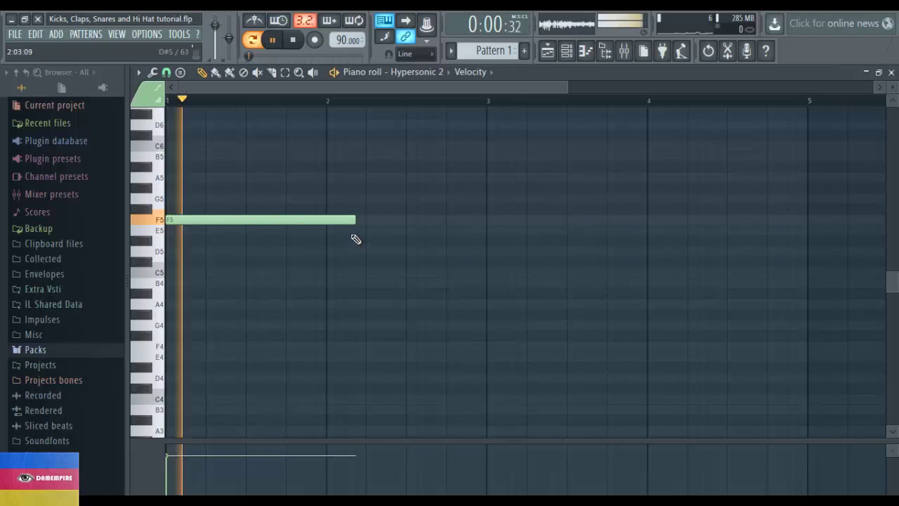
# Step: Add a G5 note of the same length, move it to start at 1:05:00, and stop playback
pyautogui.click(216, 199)
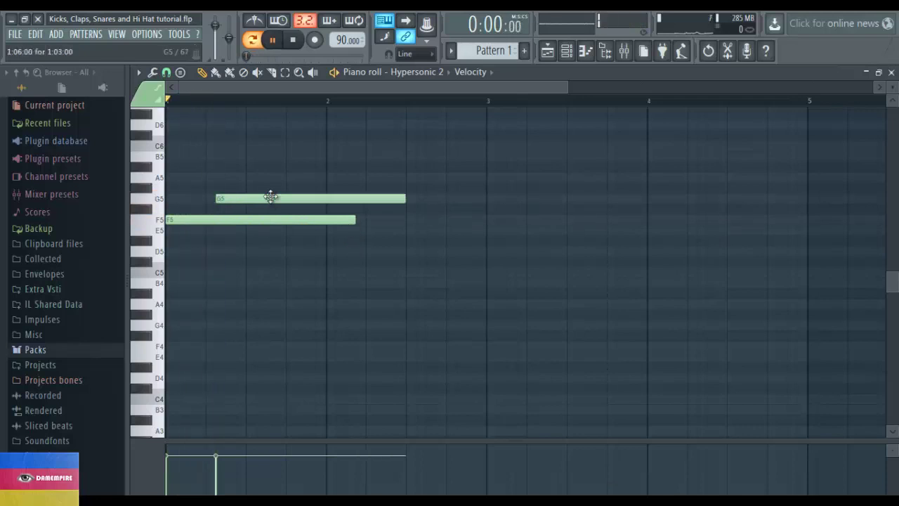
pyautogui.moveTo(227, 203); pyautogui.dragTo(283, 203)
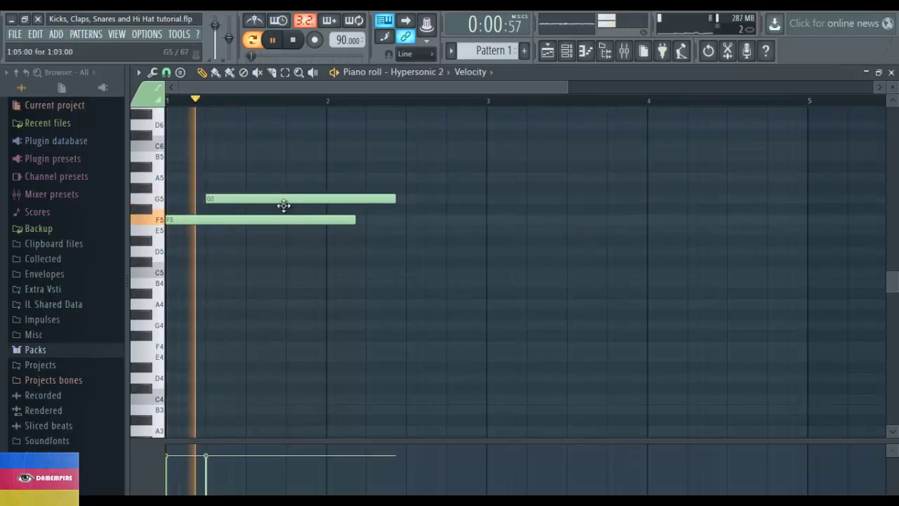
pyautogui.press('space')
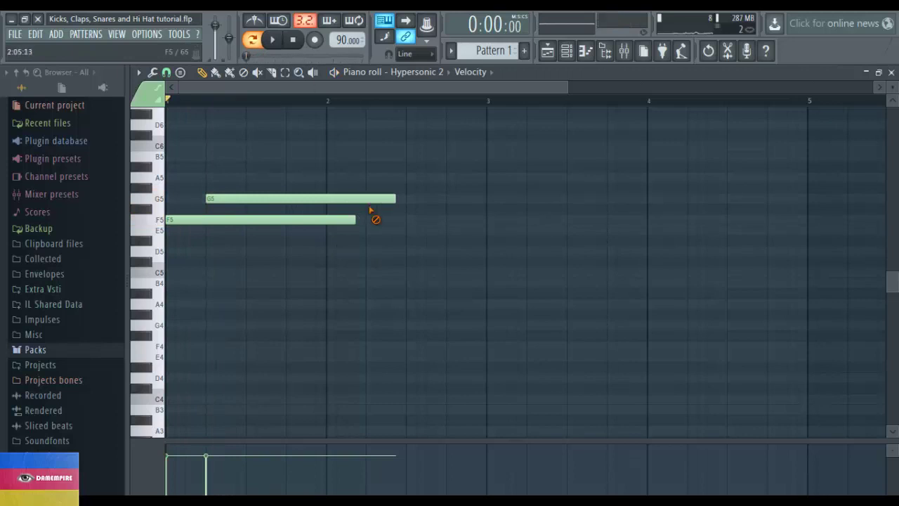
# Step: Delete the F5 and G5 test notes and close the piano roll
pyautogui.rightClick(338, 222)
pyautogui.rightClick(345, 199)
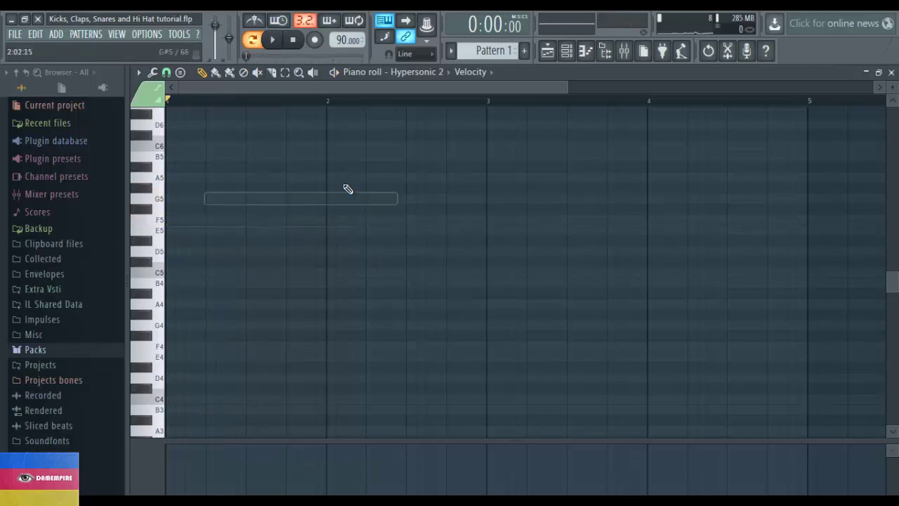
pyautogui.click(892, 72)
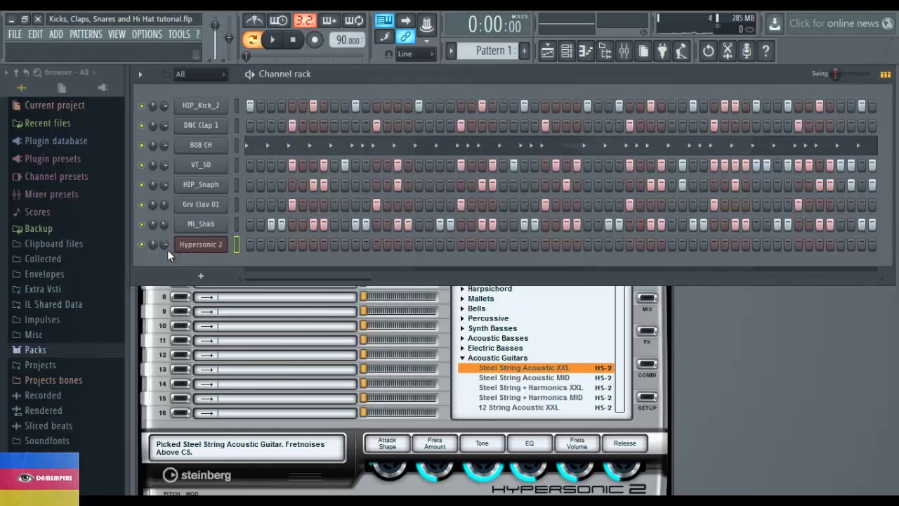
# Step: Audition melody ideas with the Steel String Acoustic XXL sound, alone and over the playing drum pattern
pyautogui.press('x')
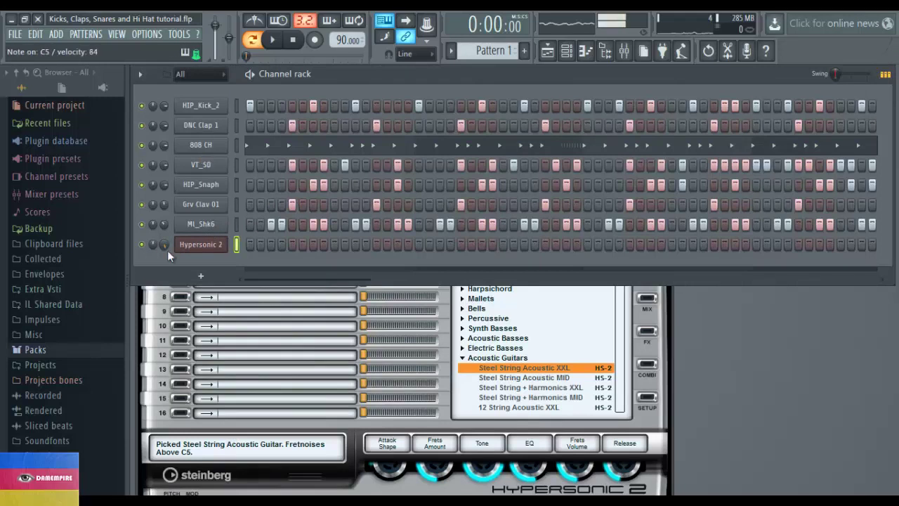
pyautogui.press('v')
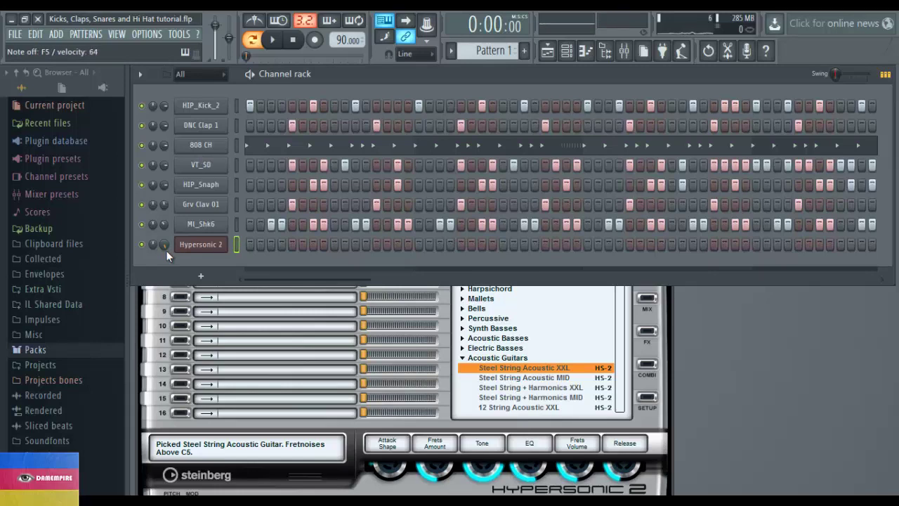
pyautogui.press('b')
pyautogui.press('space')
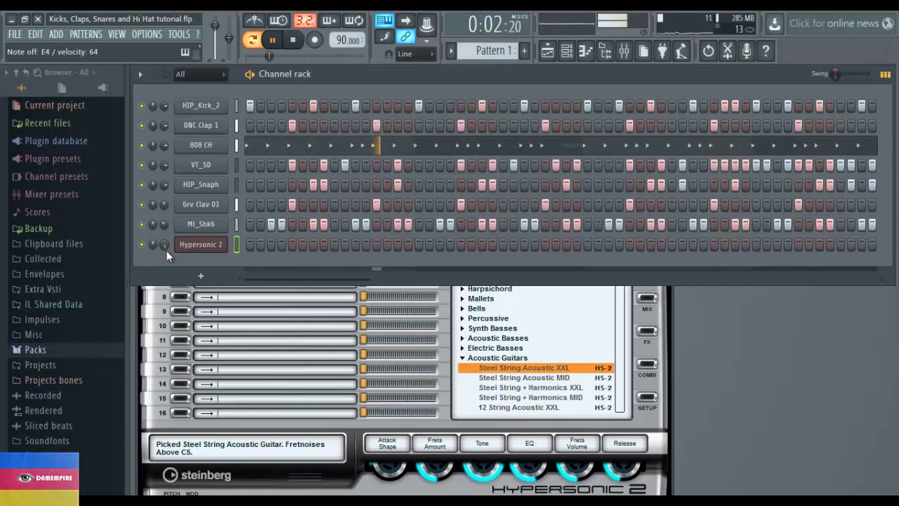
pyautogui.press('space')
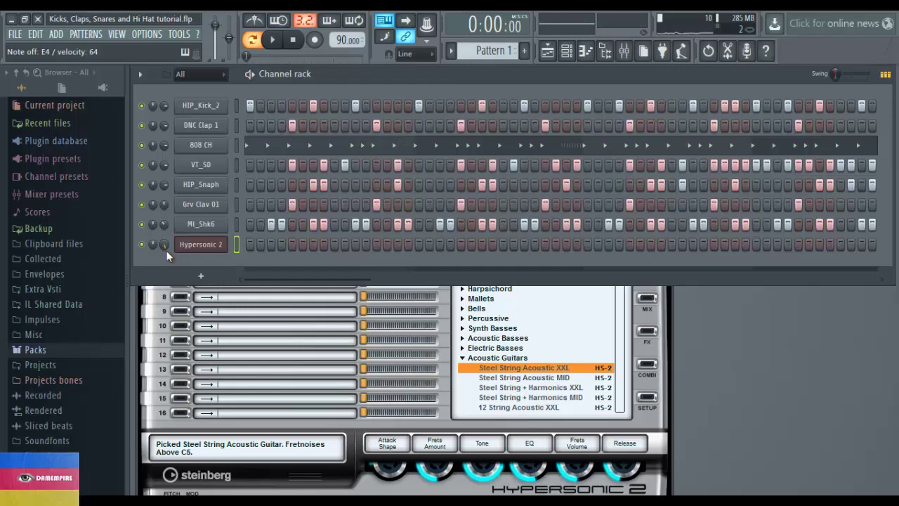
# Step: Rehearse the melody phrase on D4, E4 and F4 with the drum pattern stopped
pyautogui.press('x')
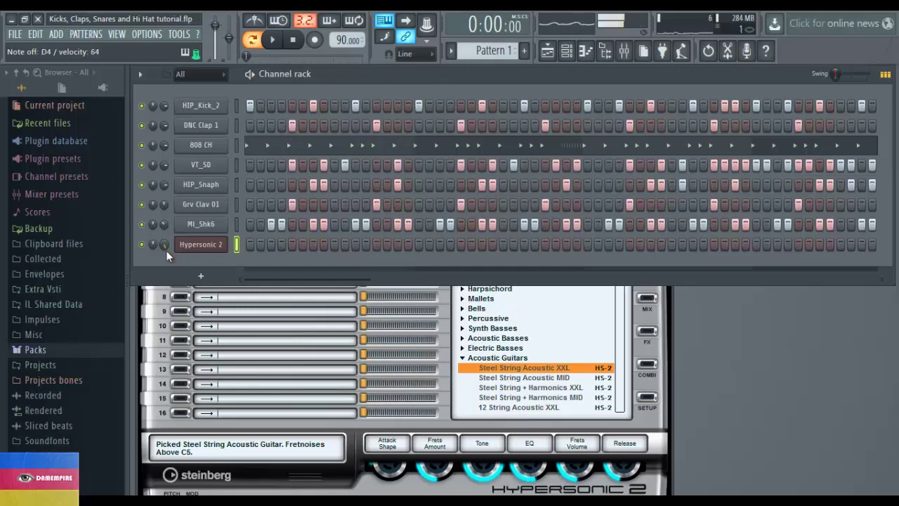
pyautogui.press('x')
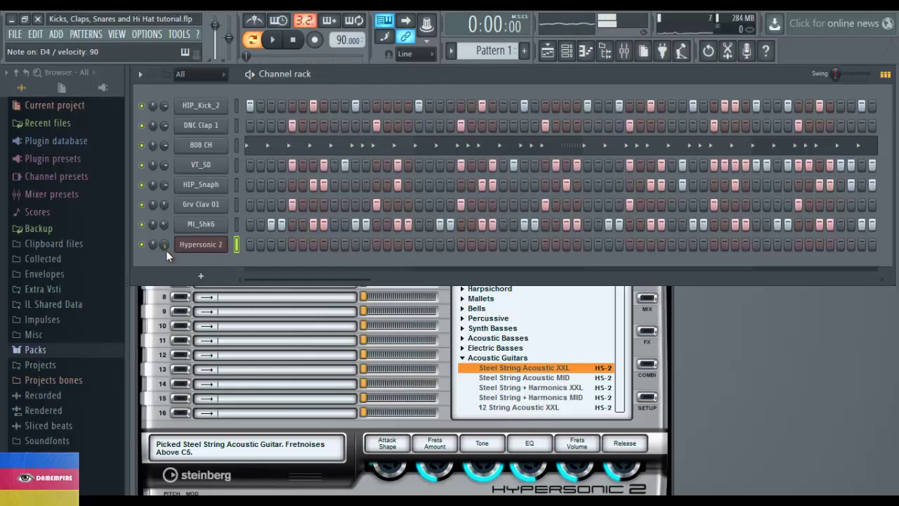
pyautogui.press('c')
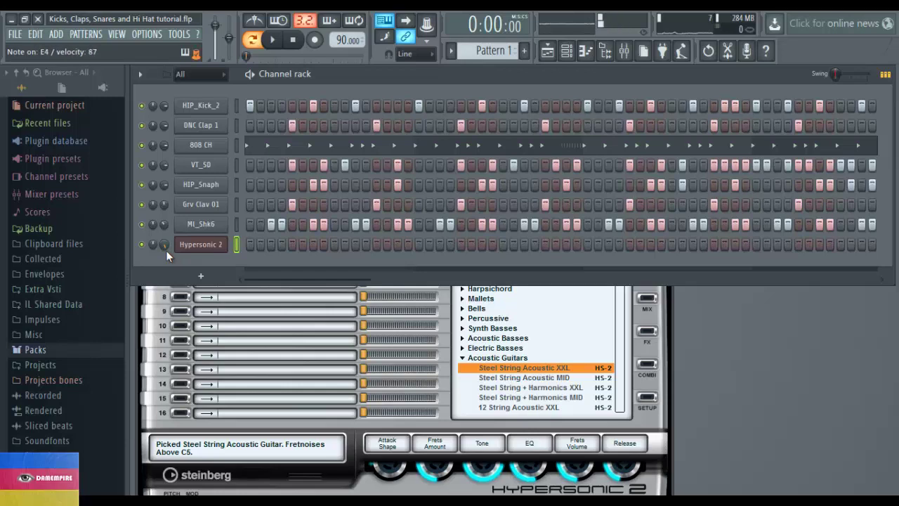
pyautogui.press('c')
pyautogui.press('v')
pyautogui.press('c')
pyautogui.press('c')
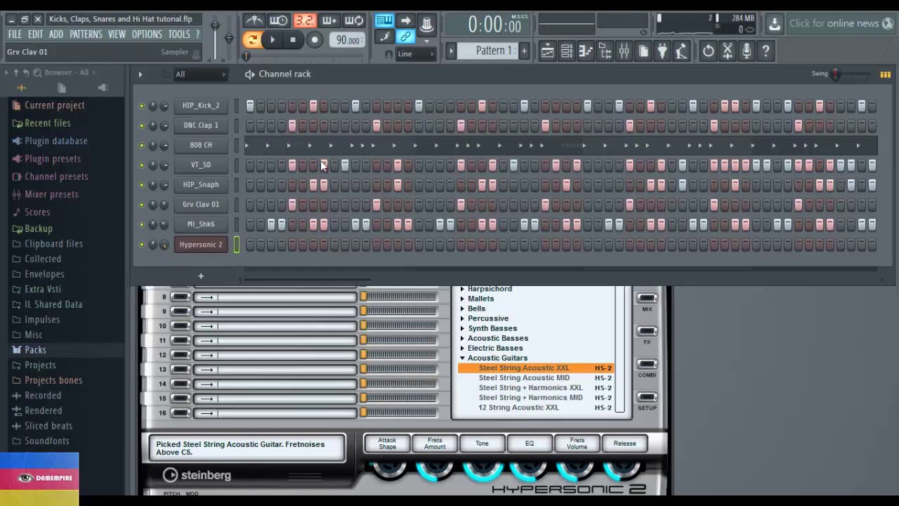
# Step: Arm recording and check the recording filter for Automation, Score, Audio and Clips
pyautogui.rightClick(317, 41)
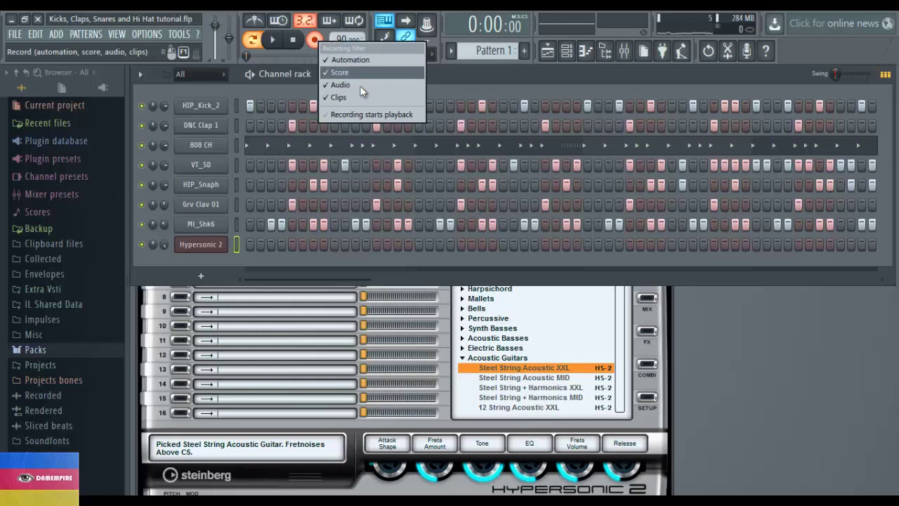
pyautogui.click(451, 76)
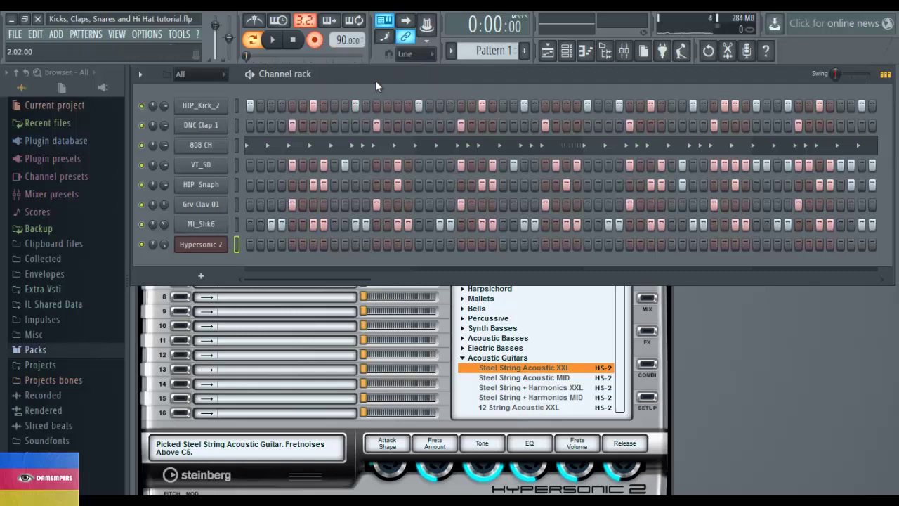
pyautogui.rightClick(322, 44)
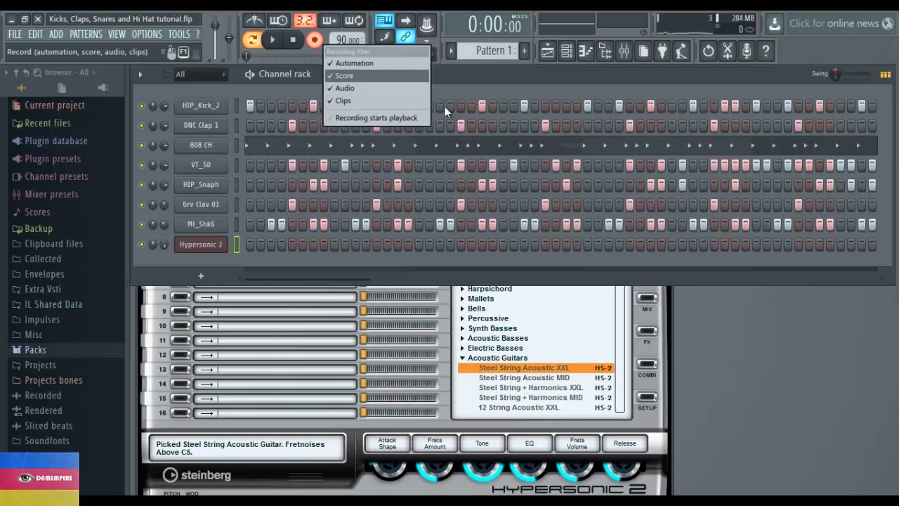
pyautogui.click(515, 84)
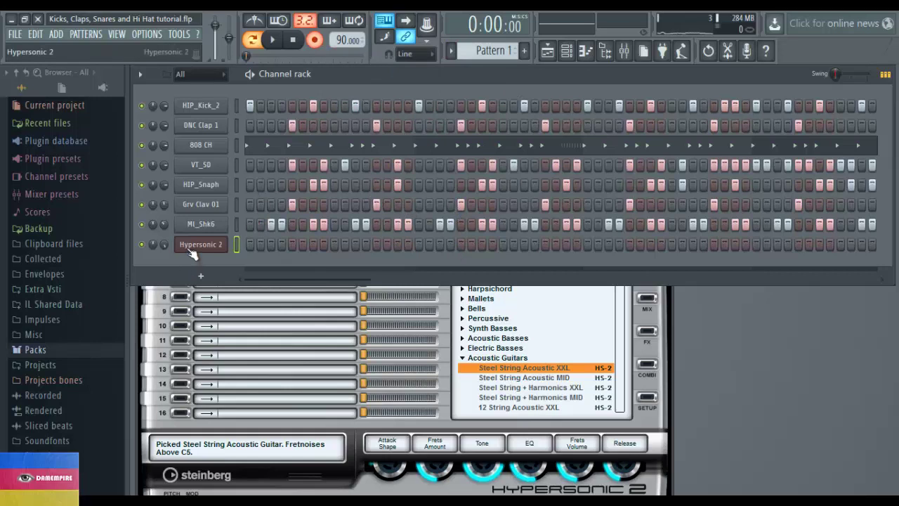
# Step: Record a four-bar Hypersonic 2 melody over the drum pattern using the notes D4, E4, F4, A#3 and C4
pyautogui.press('v')
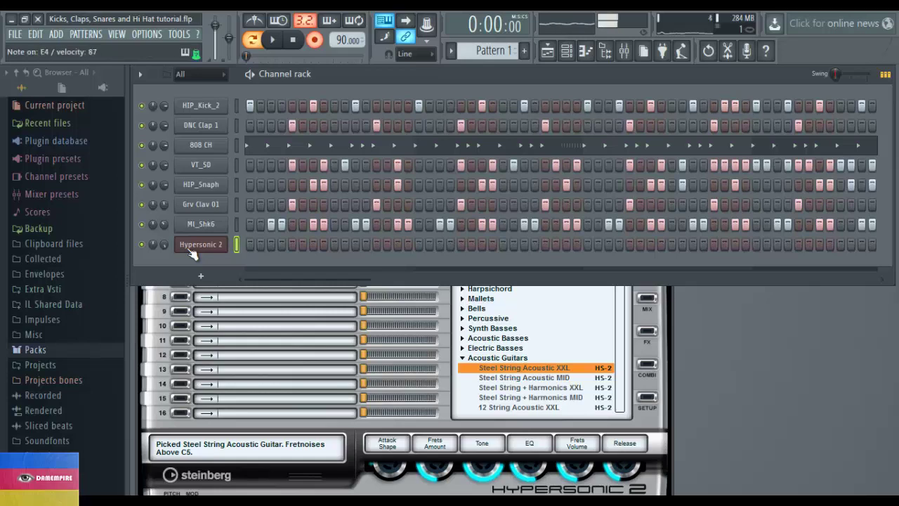
pyautogui.press('v')
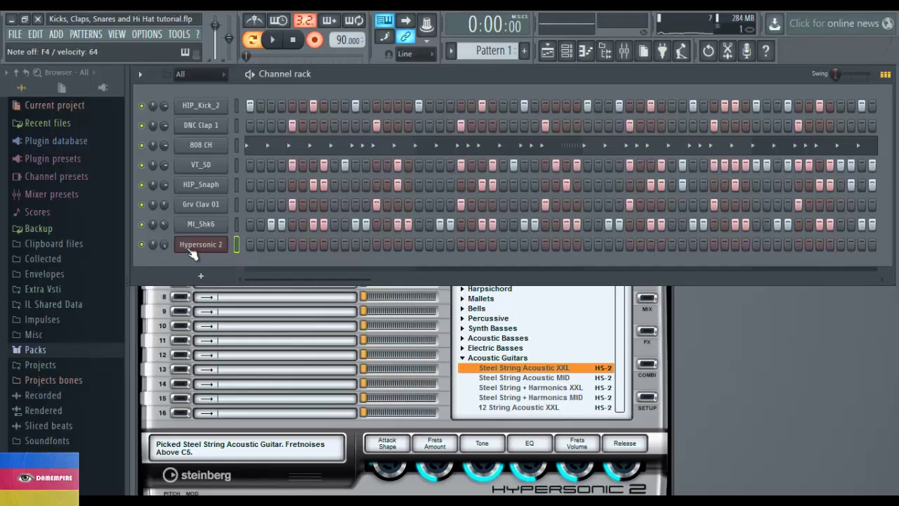
pyautogui.press('space')
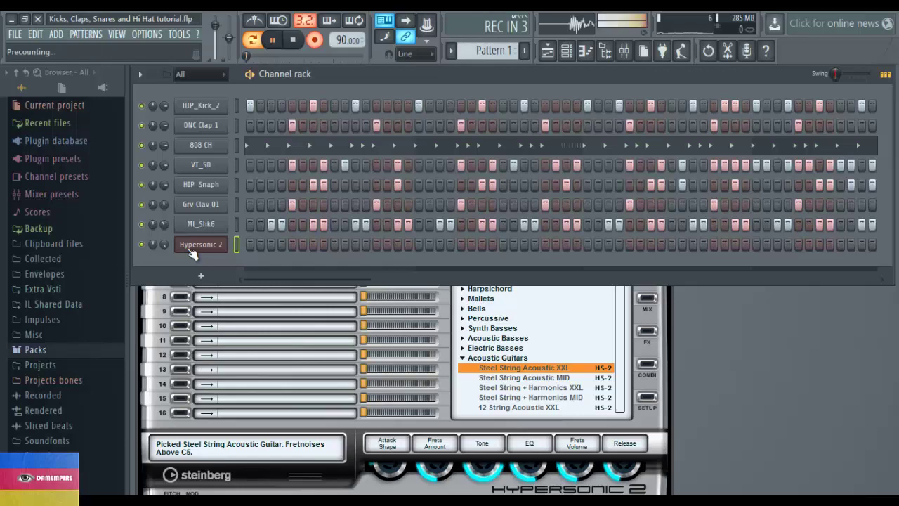
pyautogui.press('x')
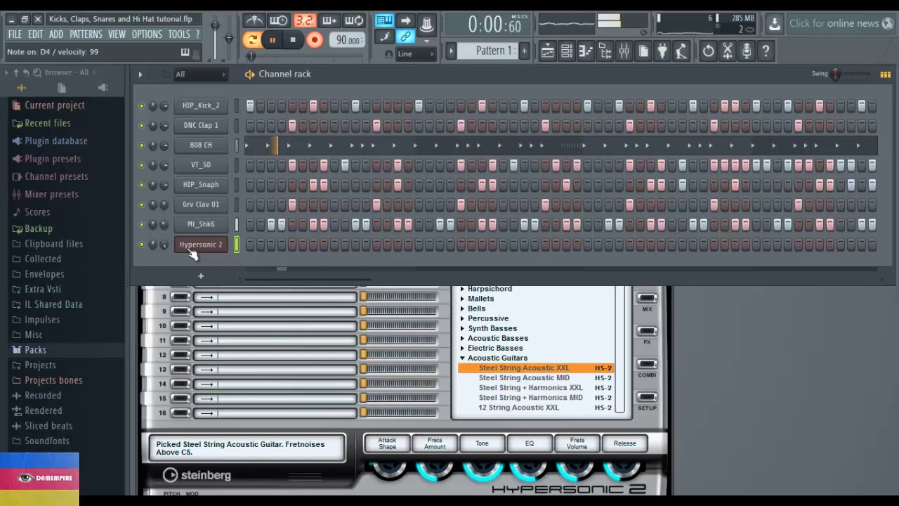
pyautogui.press('x')
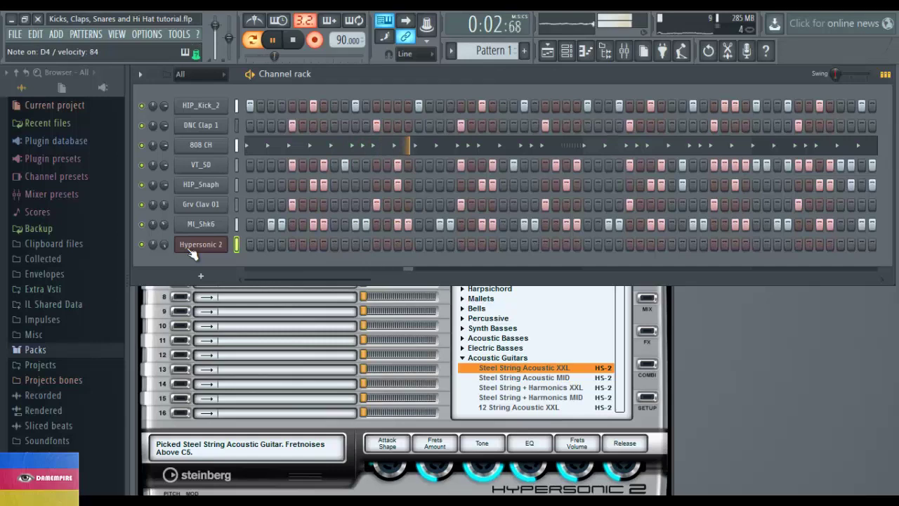
pyautogui.press('c')
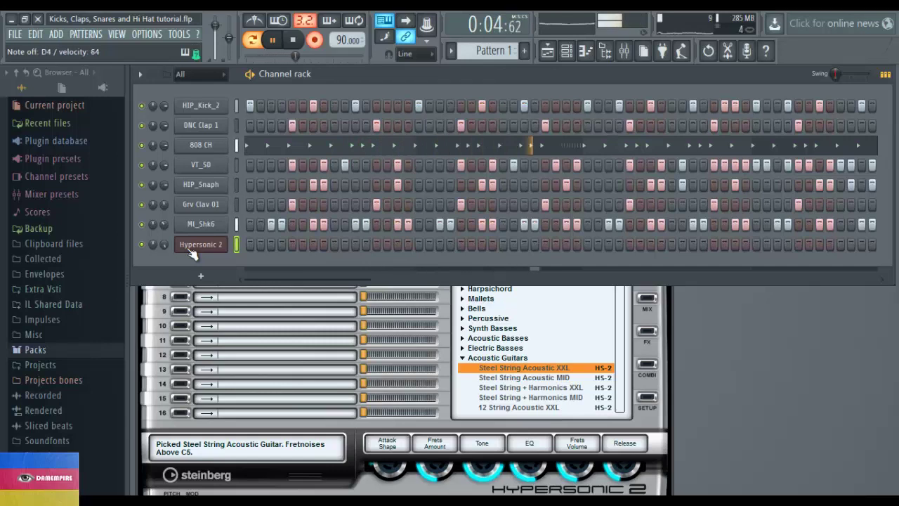
pyautogui.press('x')
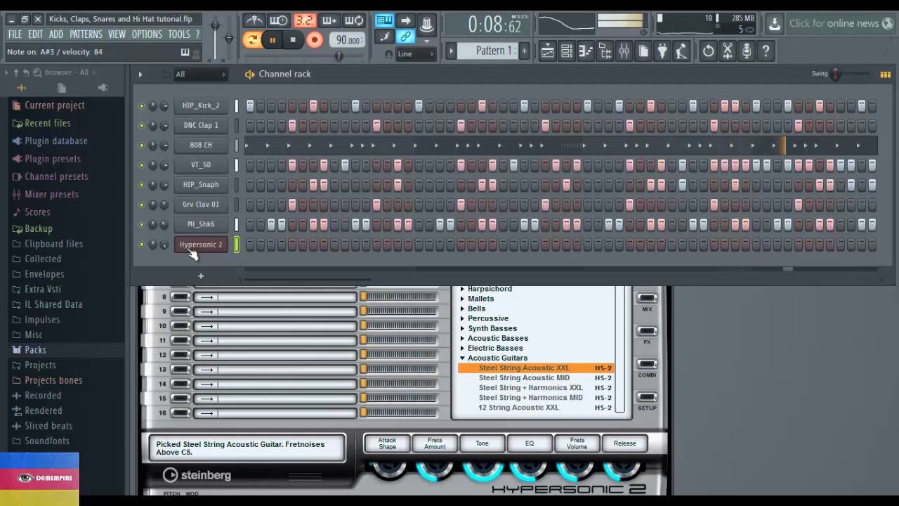
pyautogui.press('z')
pyautogui.press('c')
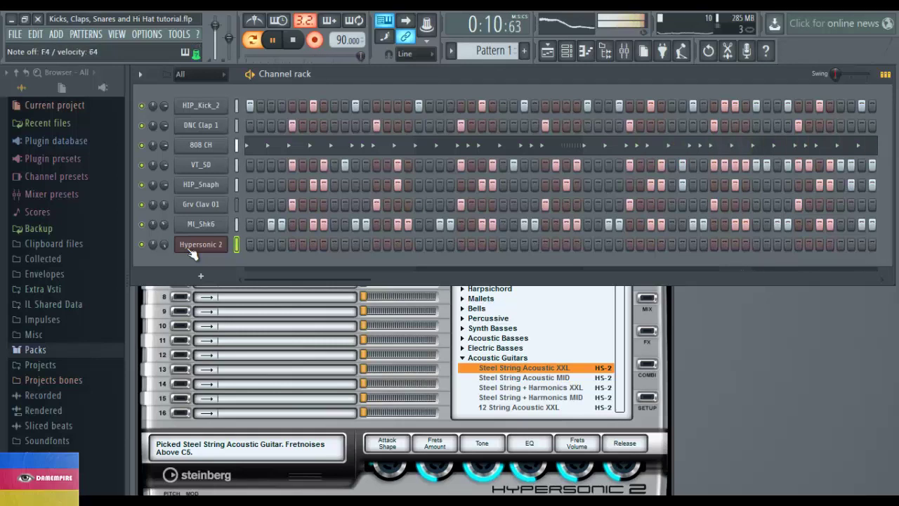
pyautogui.press('space')
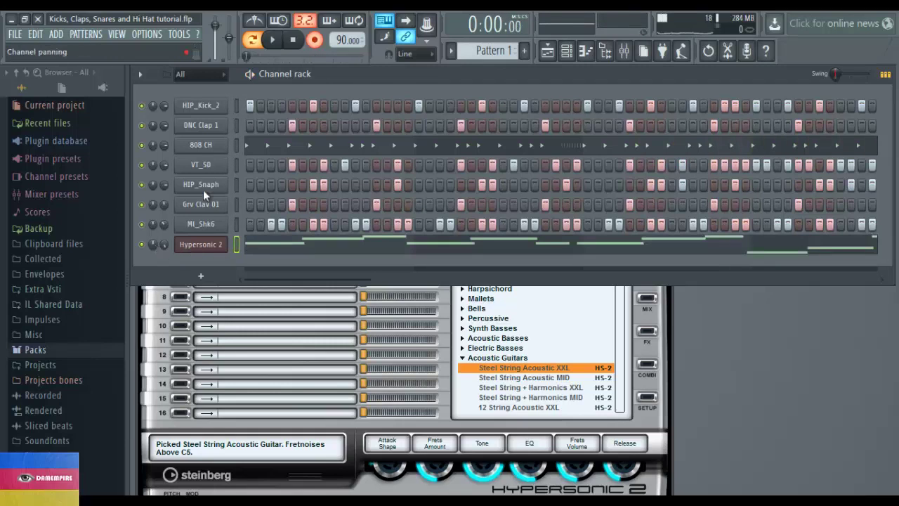
# Step: Open the recorded Hypersonic 2 melody in the piano roll, set its snap to Line and quantize all notes
pyautogui.click(282, 250)
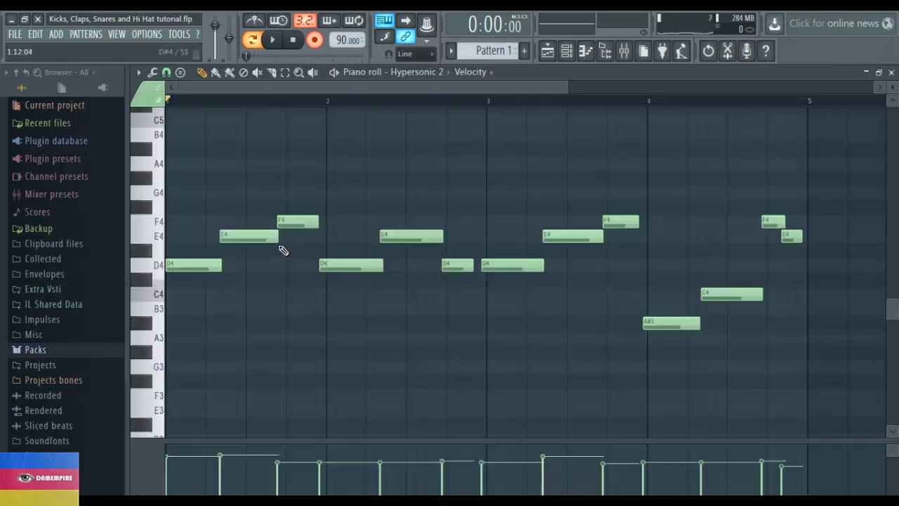
pyautogui.hotkey('ctrl', 'a')
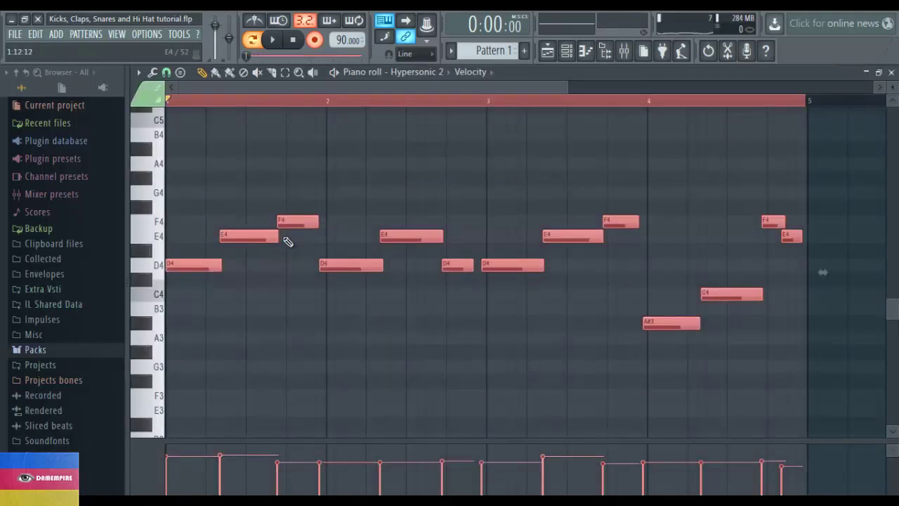
pyautogui.hotkey('ctrl', 'd')
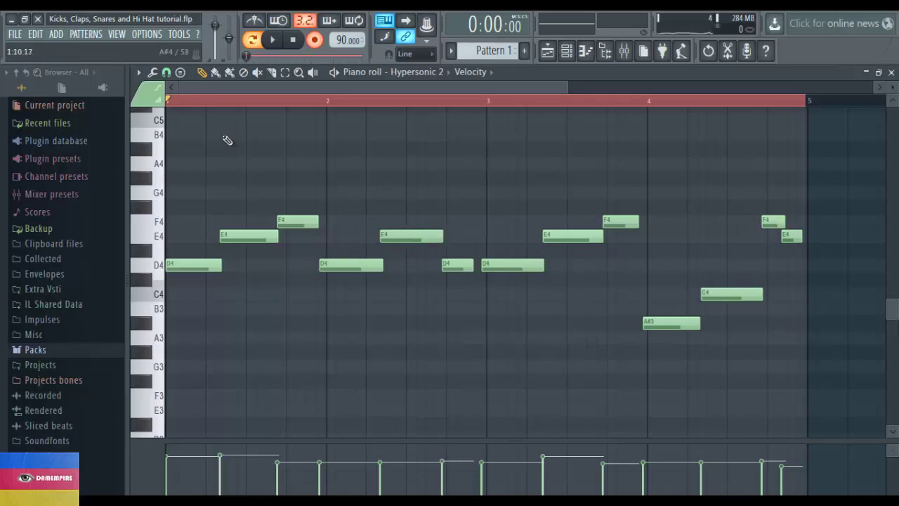
pyautogui.click(169, 73)
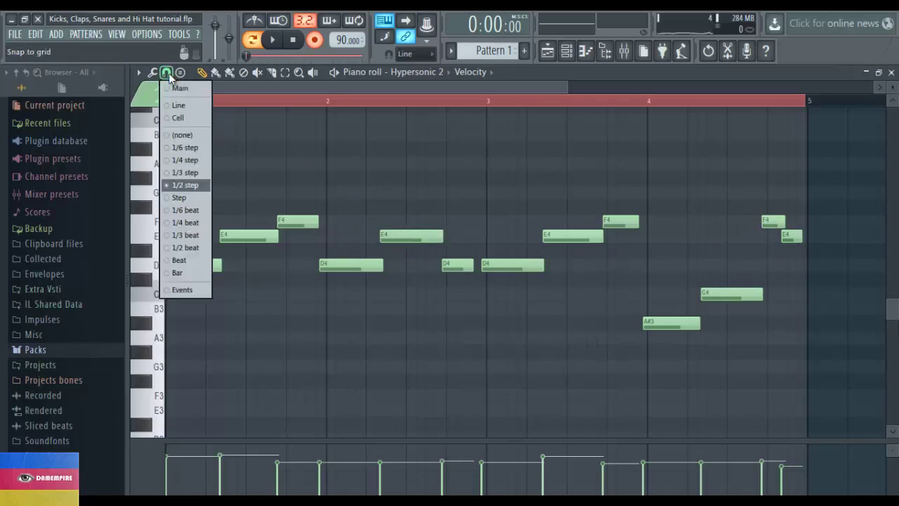
pyautogui.click(189, 108)
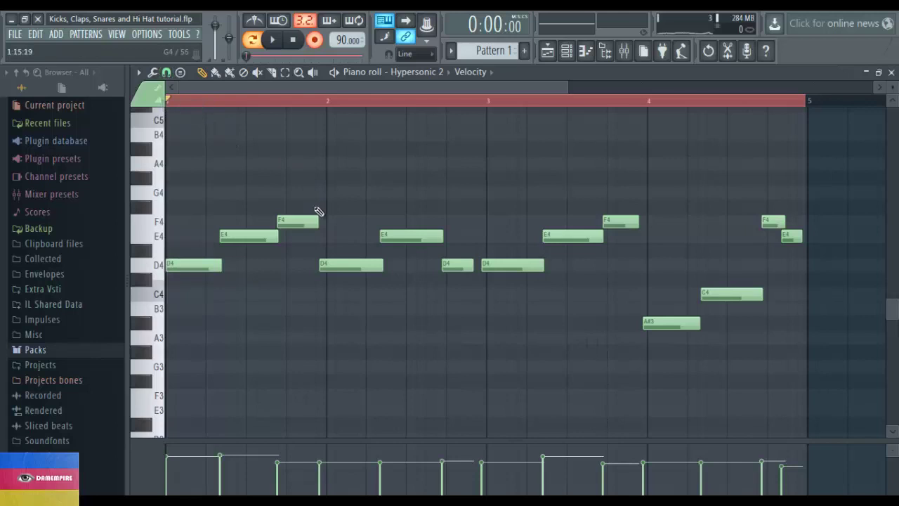
pyautogui.scroll(-2, 333, 228)
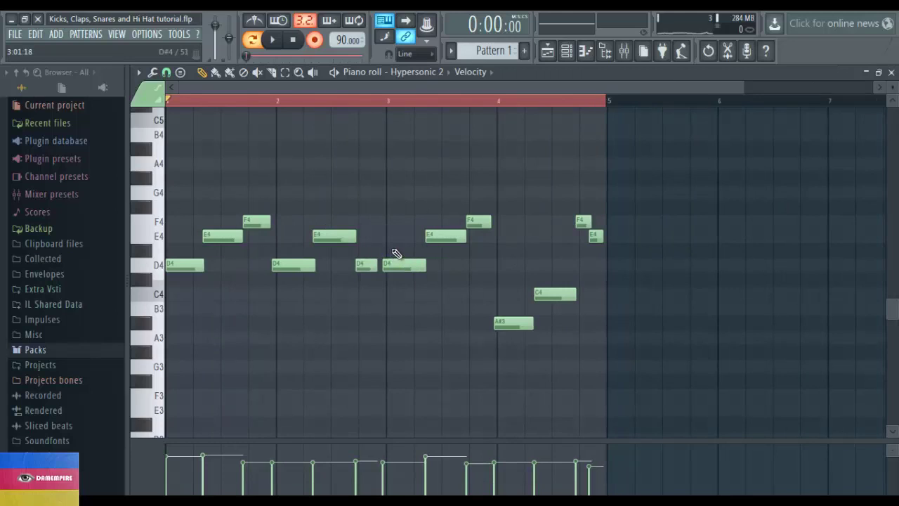
pyautogui.hotkey('ctrl', 'q')
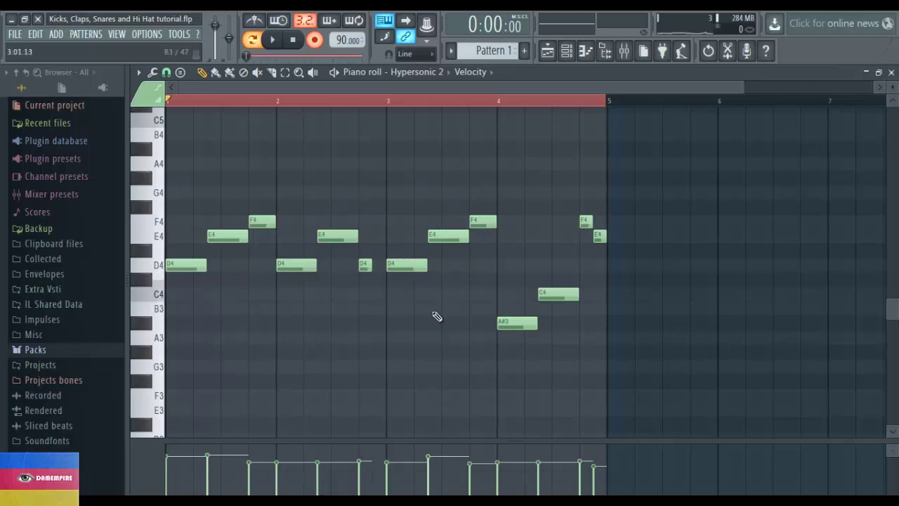
# Step: Undo the quantization and play back the melody with its original recorded timing, recording disarmed
pyautogui.hotkey('ctrl', 'z')
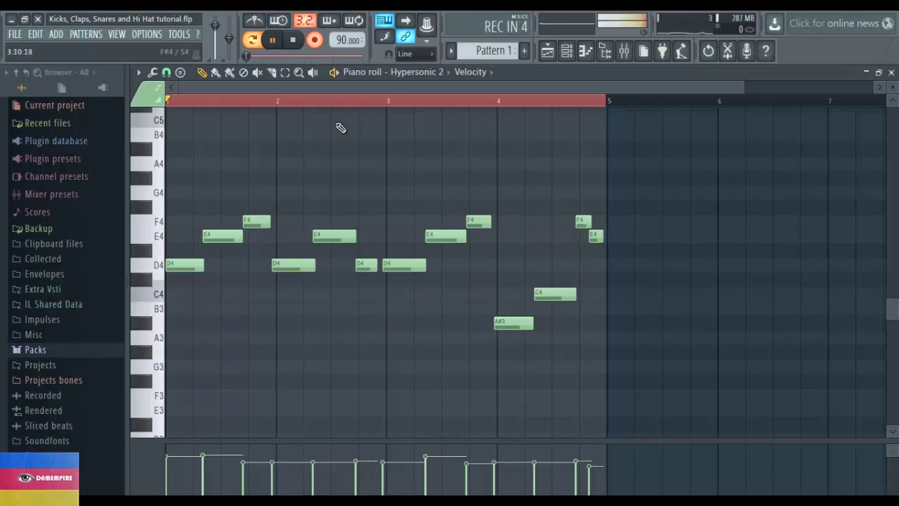
pyautogui.press('space')
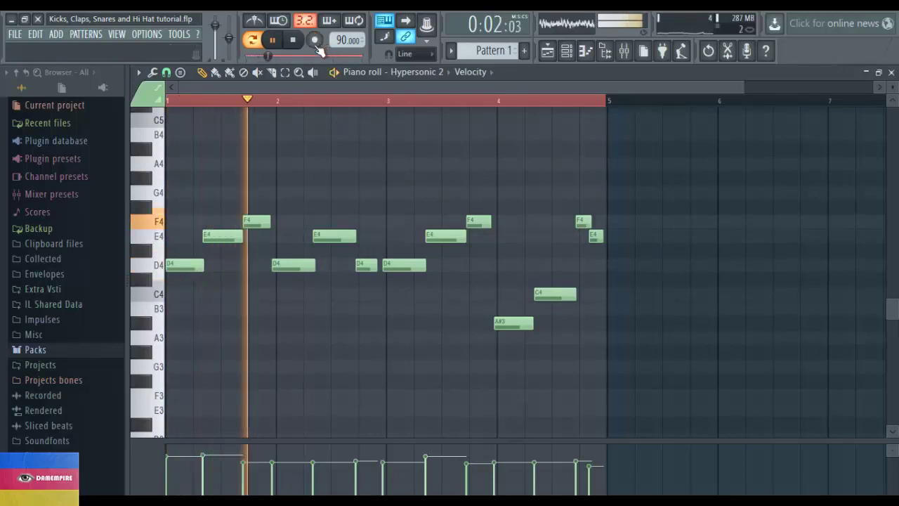
pyautogui.press('space')
# Step: Restore the quantized timing of the melody notes, play it over the drum pattern and close the piano roll
pyautogui.hotkey('ctrl', 'a')
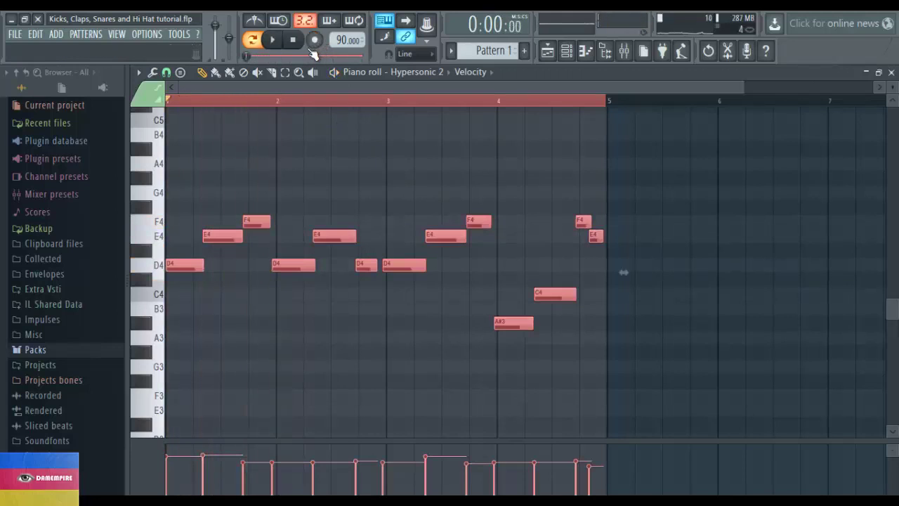
pyautogui.hotkey('ctrl', 'd')
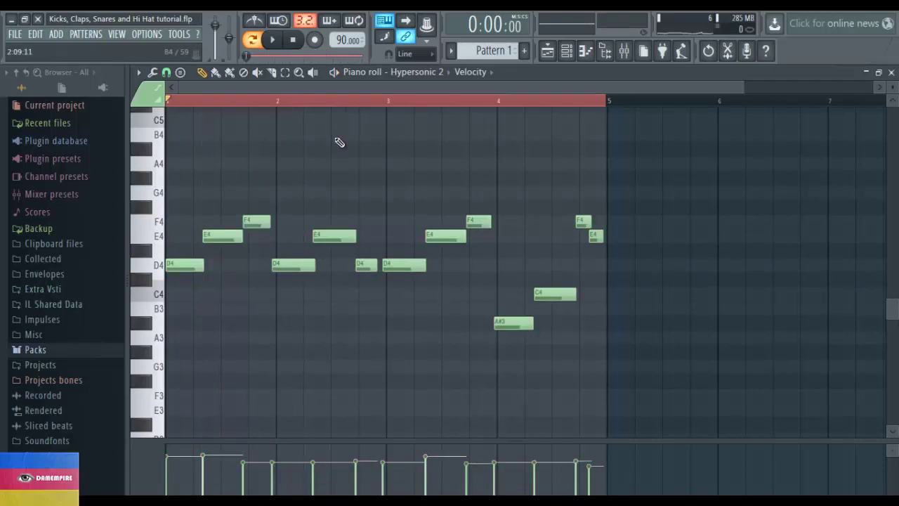
pyautogui.hotkey('ctrl', 'z')
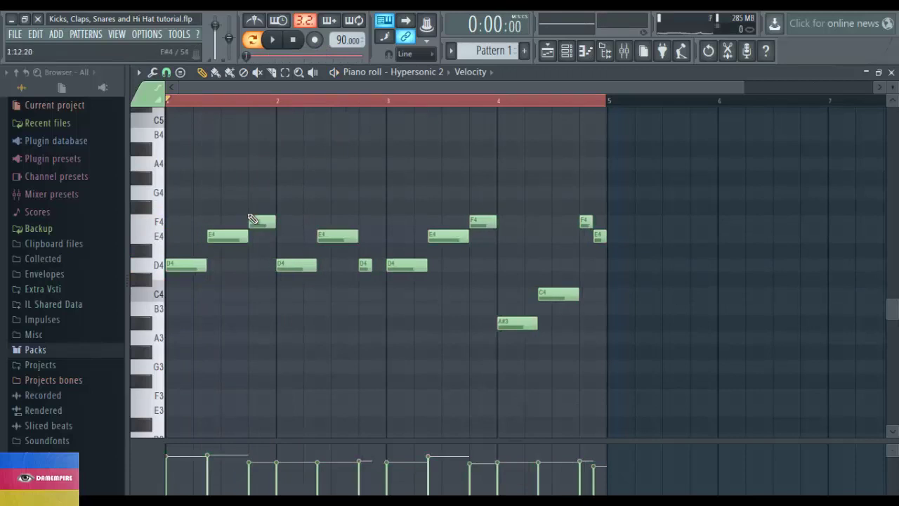
pyautogui.press('space')
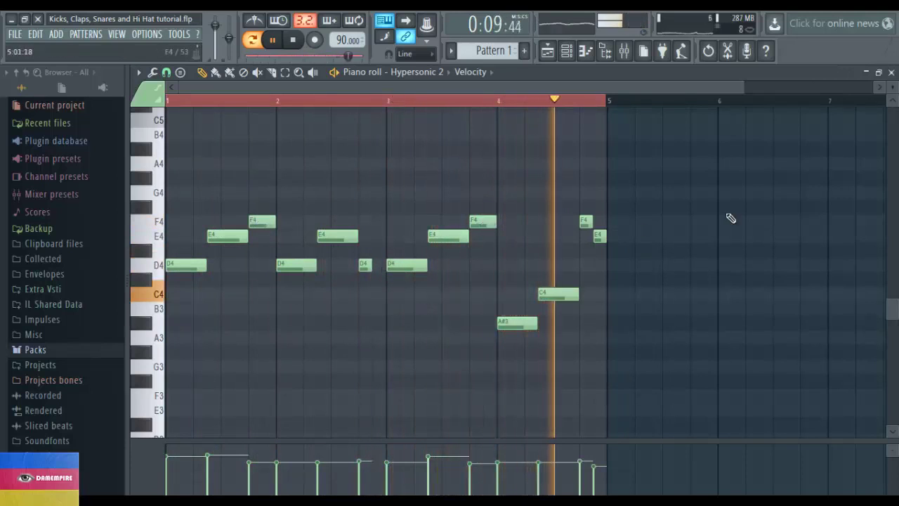
pyautogui.click(891, 73)
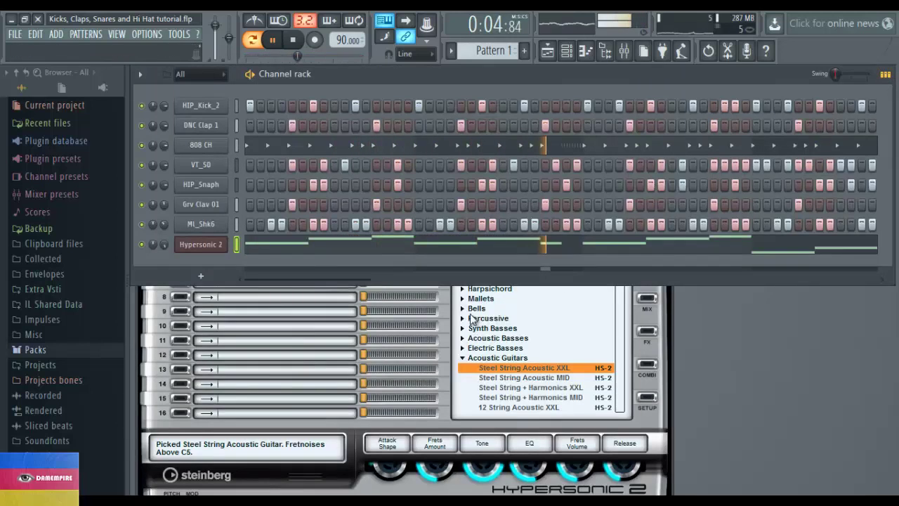
pyautogui.click(448, 322)
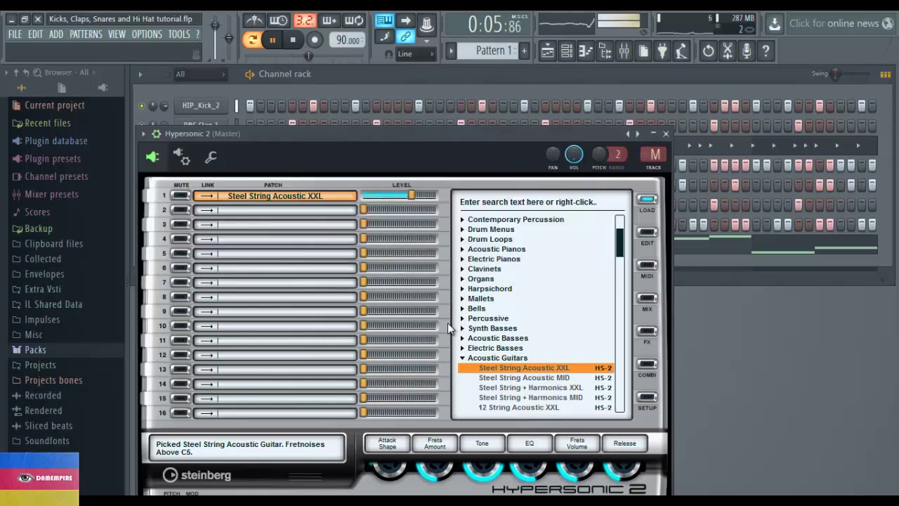
pyautogui.click(448, 86)
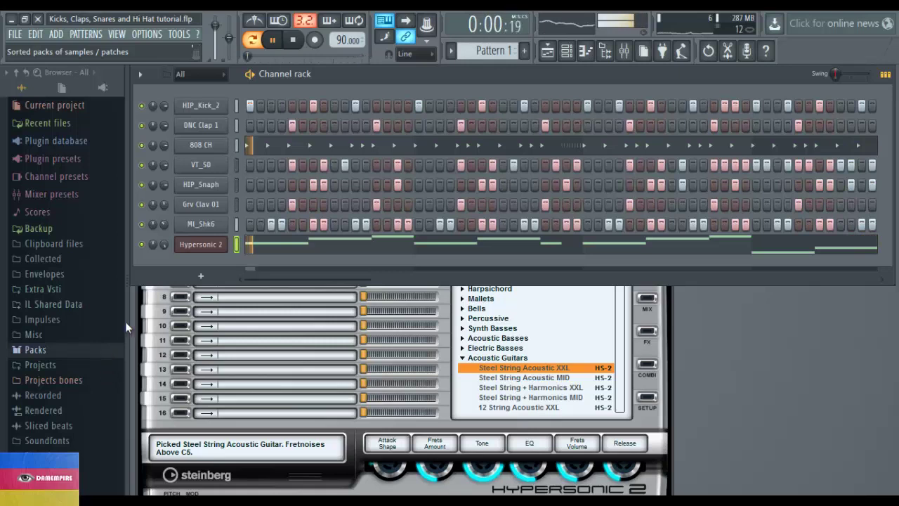
pyautogui.click(89, 338)
pyautogui.click(89, 337)
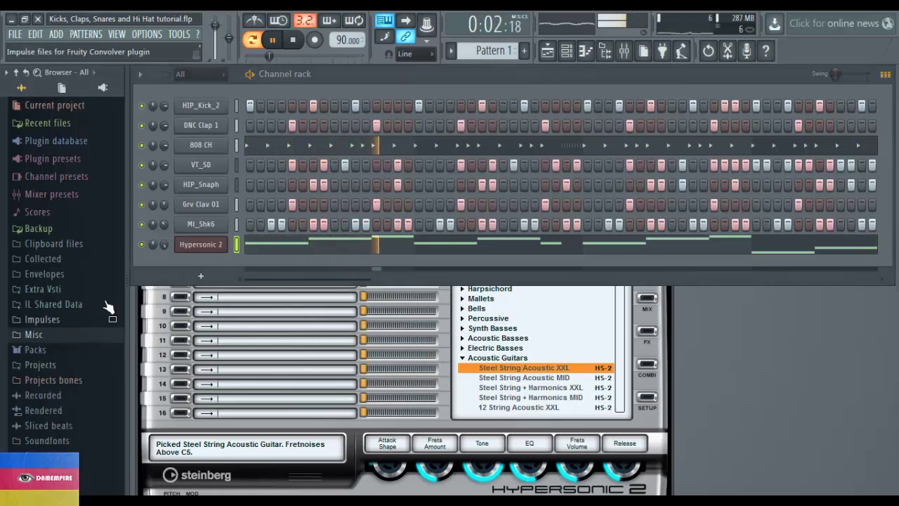
# Step: Add a MIDI Out channel below Hypersonic 2 in the channel rack and move its window clear of the channel names
pyautogui.click(200, 276)
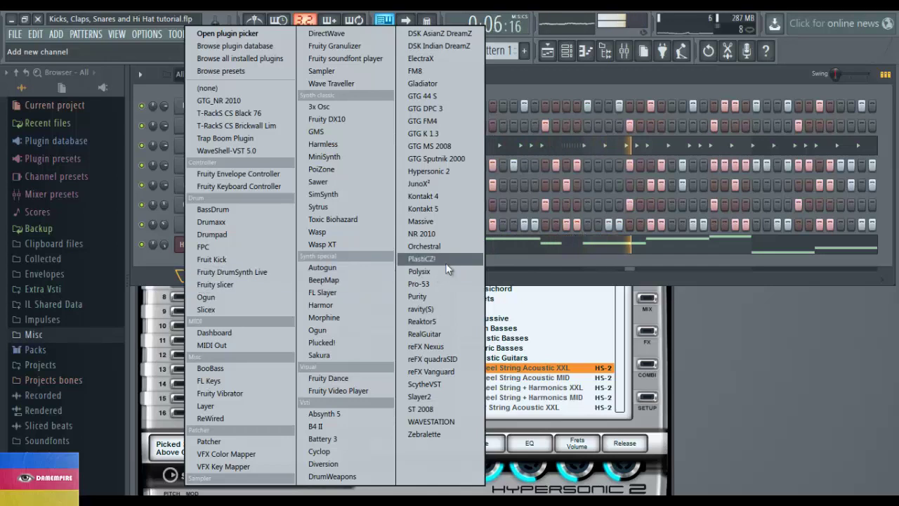
pyautogui.click(498, 260)
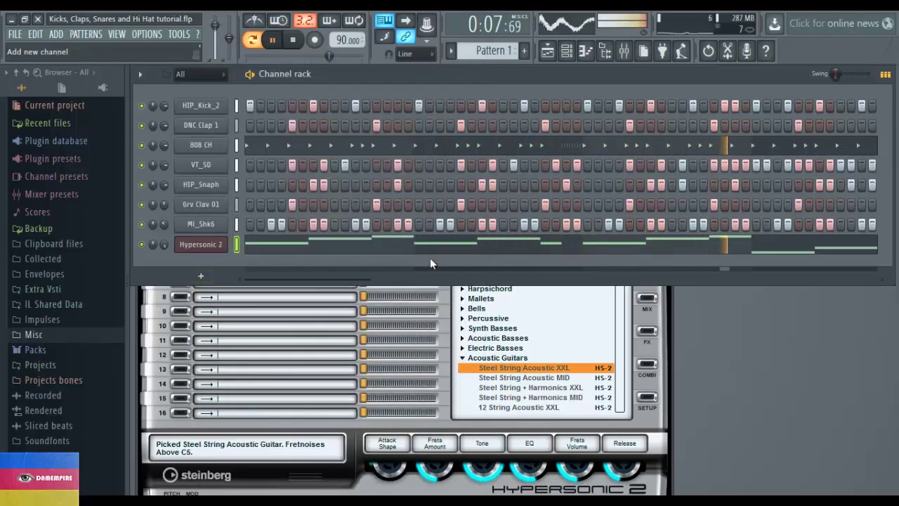
pyautogui.click(199, 277)
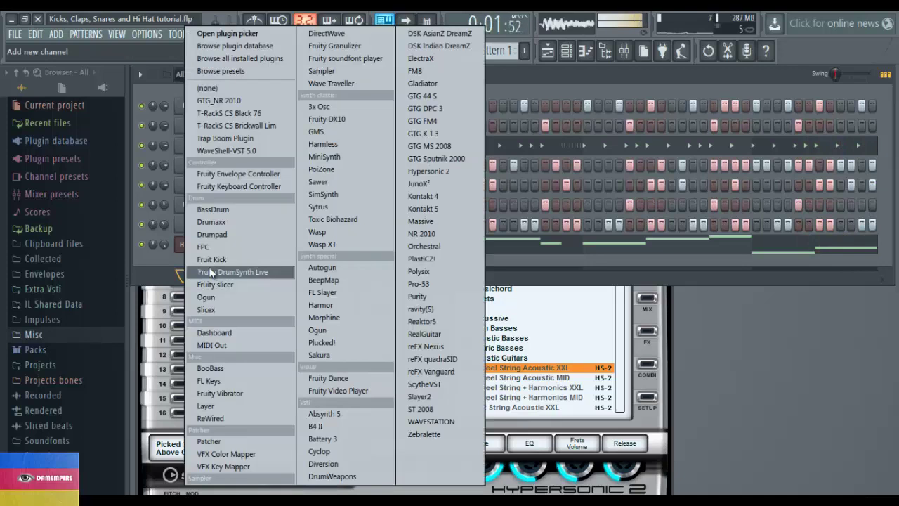
pyautogui.click(205, 345)
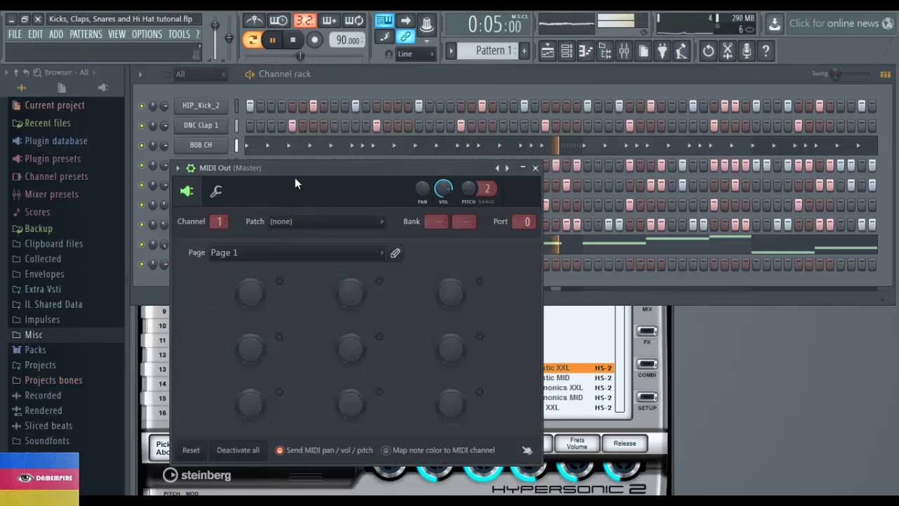
pyautogui.moveTo(295, 176); pyautogui.dragTo(450, 137)
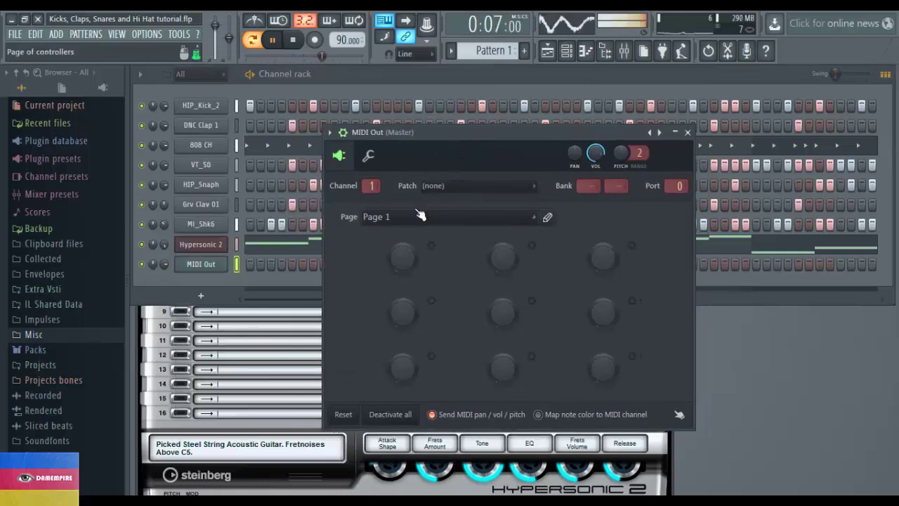
pyautogui.click(234, 269)
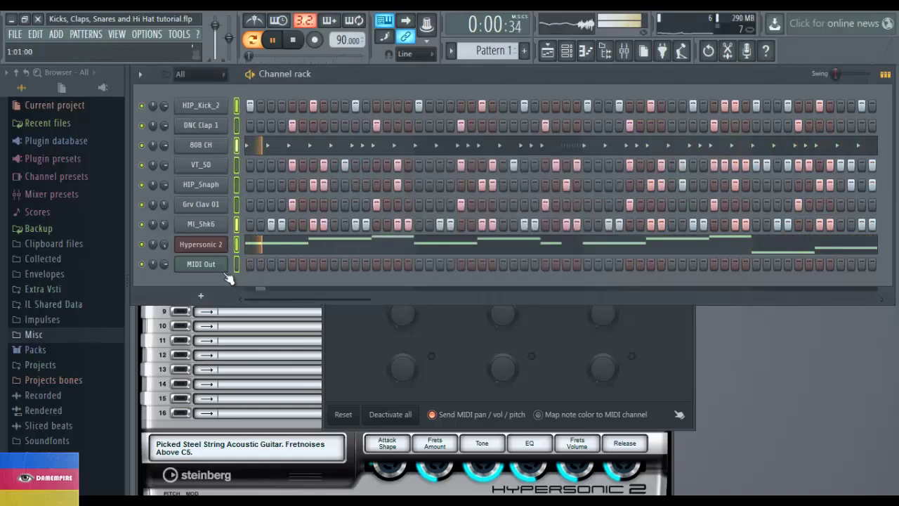
pyautogui.click(210, 262)
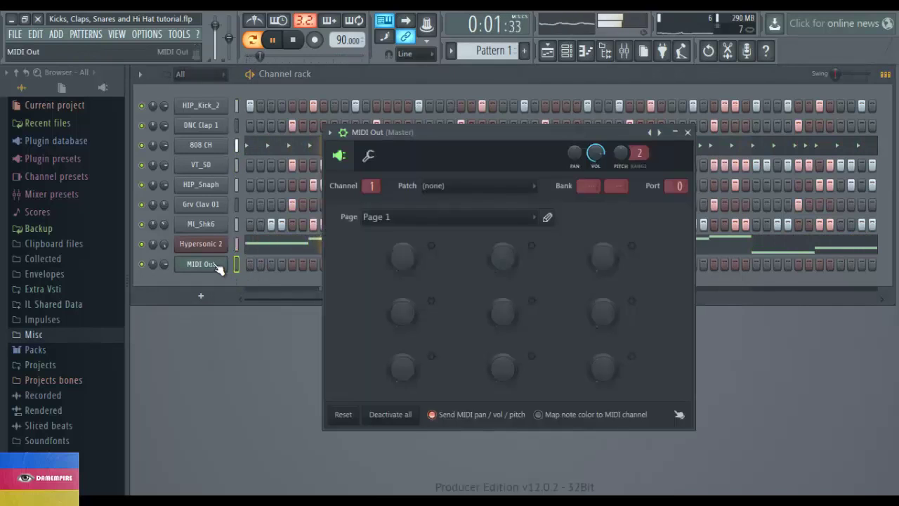
# Step: Set the MIDI input port to 0 in the Hypersonic 2 wrapper settings
pyautogui.click(205, 246)
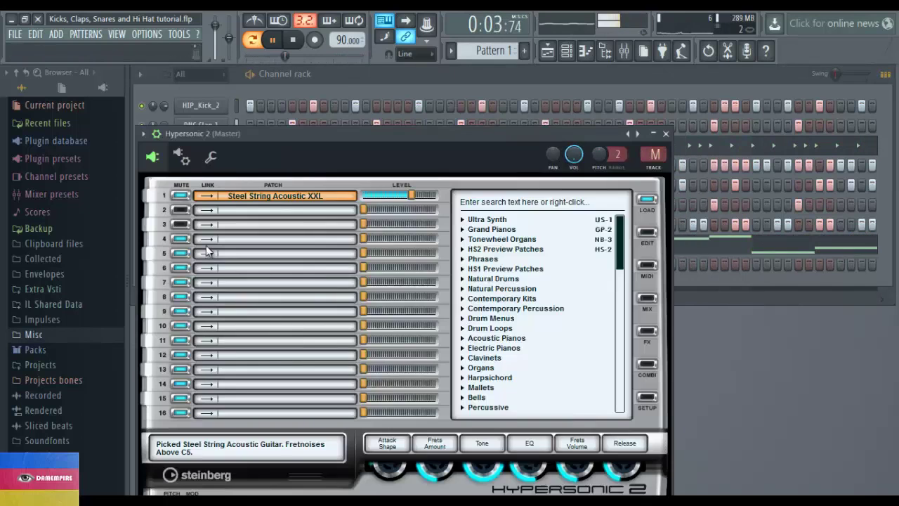
pyautogui.click(212, 158)
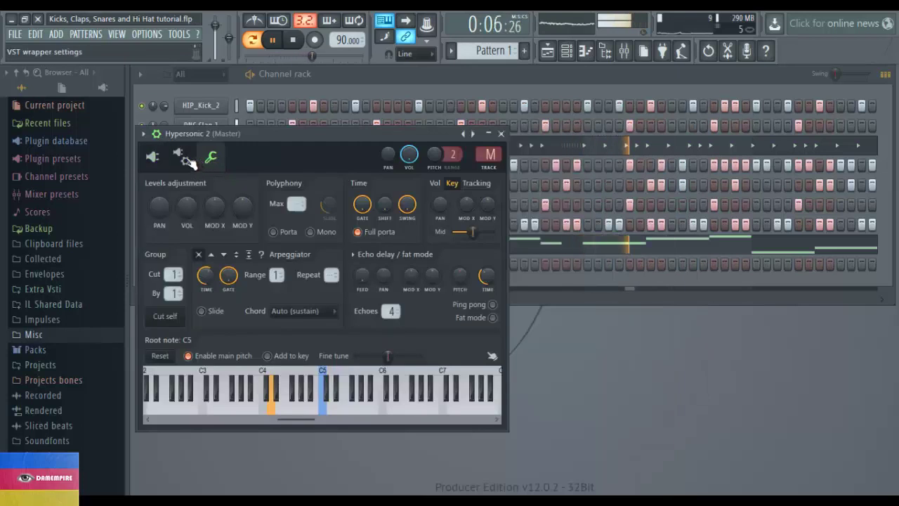
pyautogui.click(181, 156)
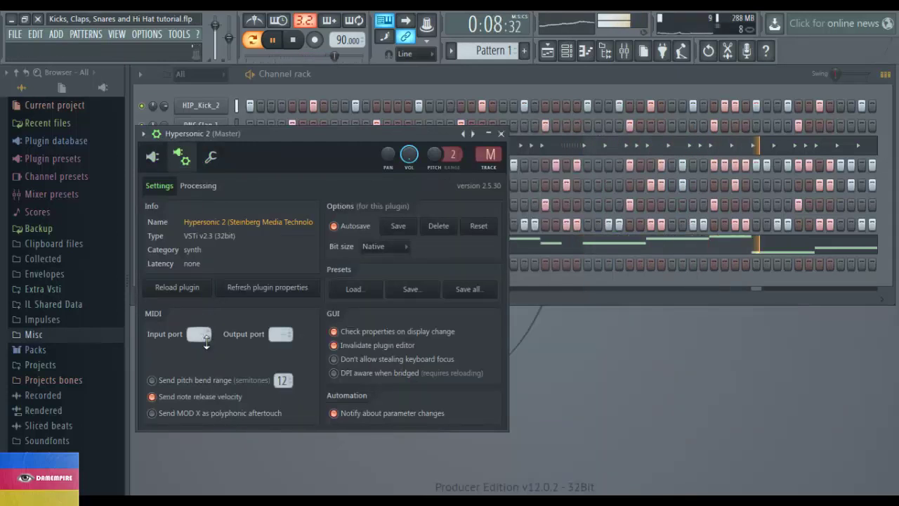
pyautogui.scroll(1, 205, 336)
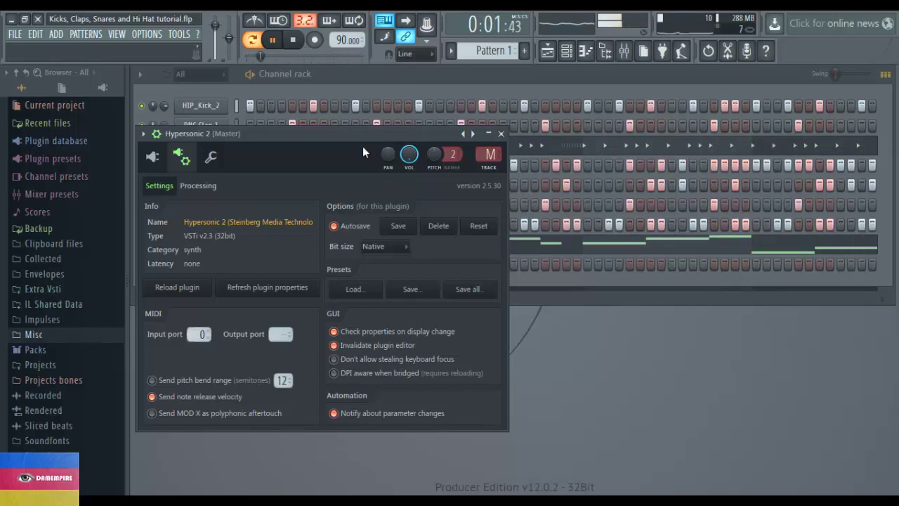
# Step: Set the MIDI channel number of the MIDI Out channel to 3
pyautogui.click(405, 69)
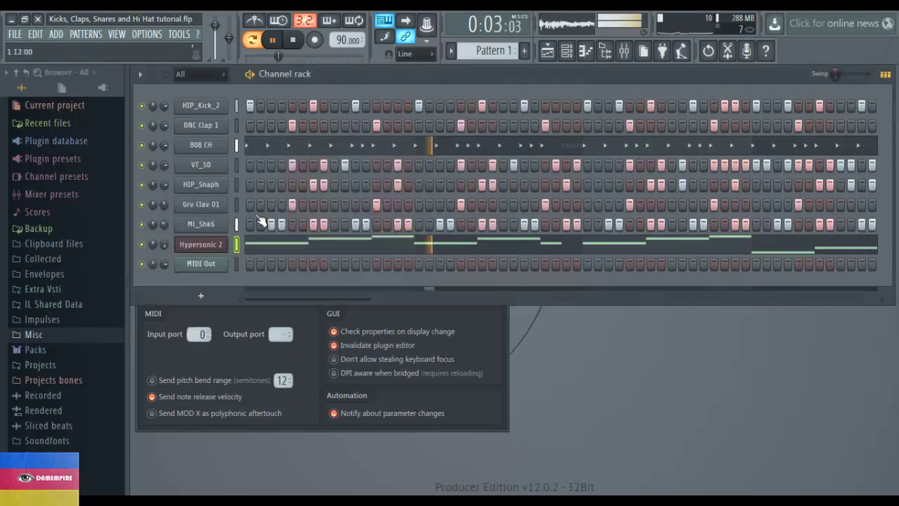
pyautogui.click(215, 264)
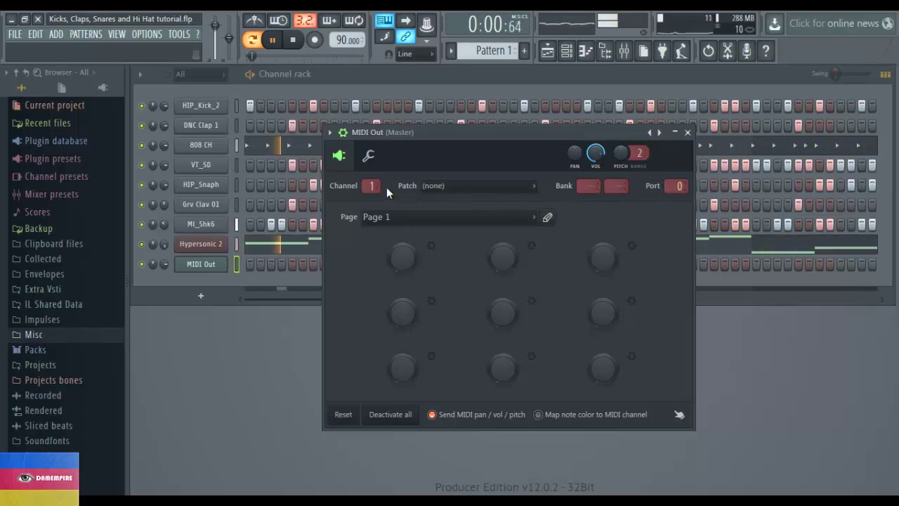
pyautogui.scroll(2, 379, 184)
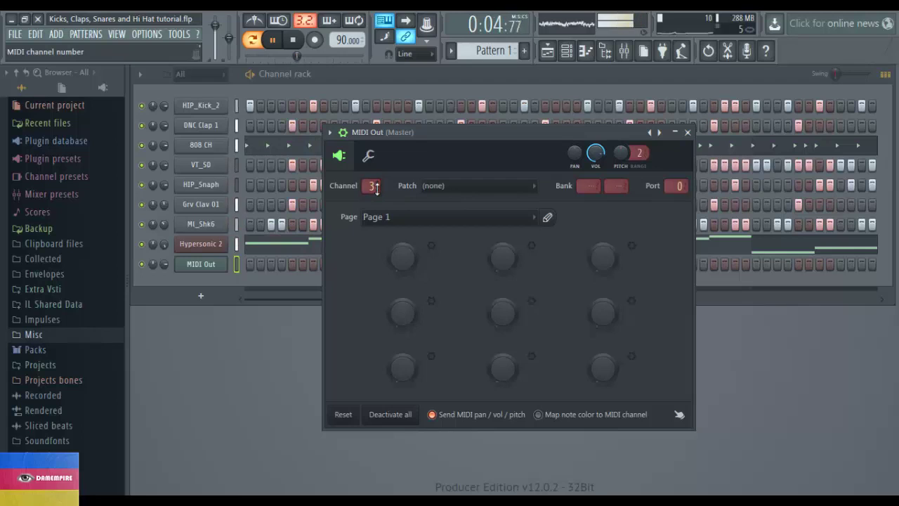
# Step: Open the Hypersonic 2 plugin interface and select the empty part 3 patch slot, leaving part 2 unlinked from channel 1
pyautogui.click(219, 246)
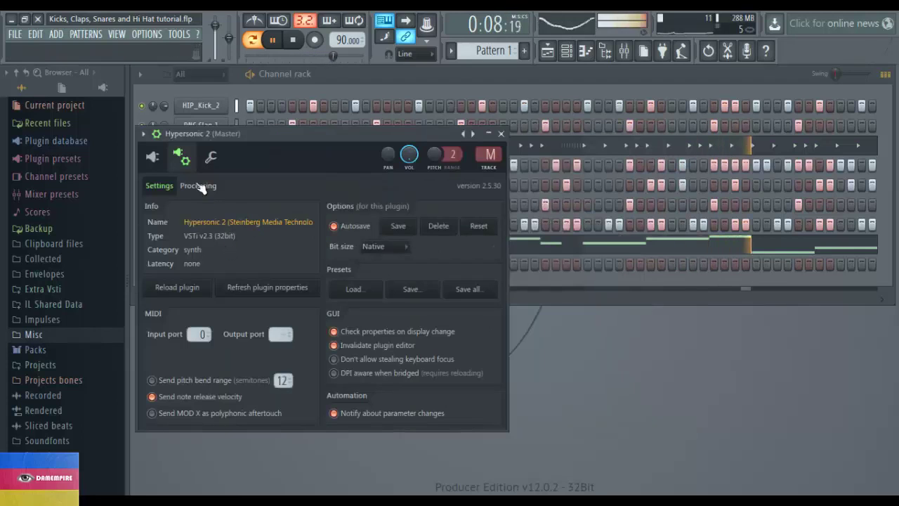
pyautogui.click(151, 157)
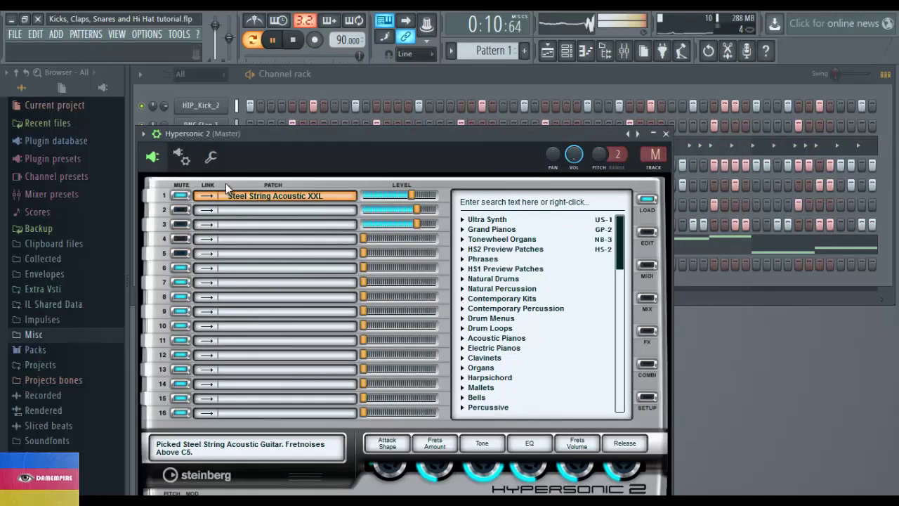
pyautogui.click(234, 225)
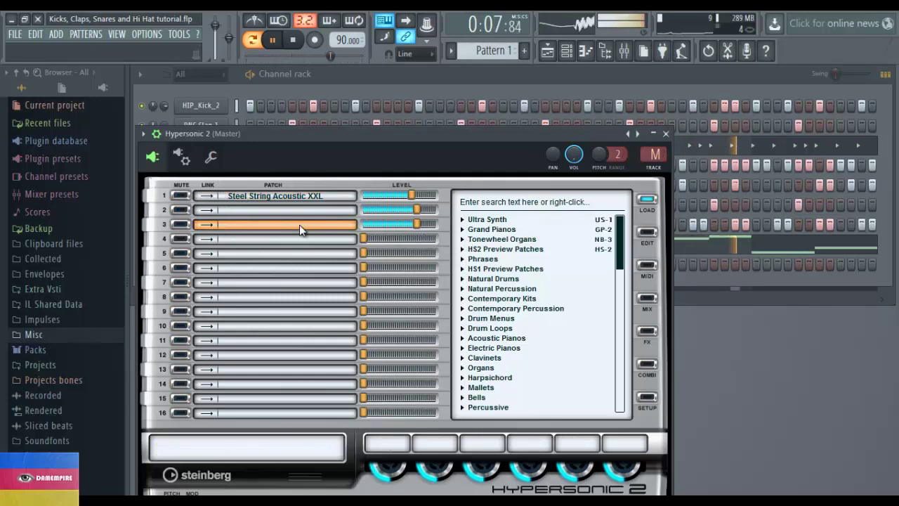
pyautogui.click(228, 211)
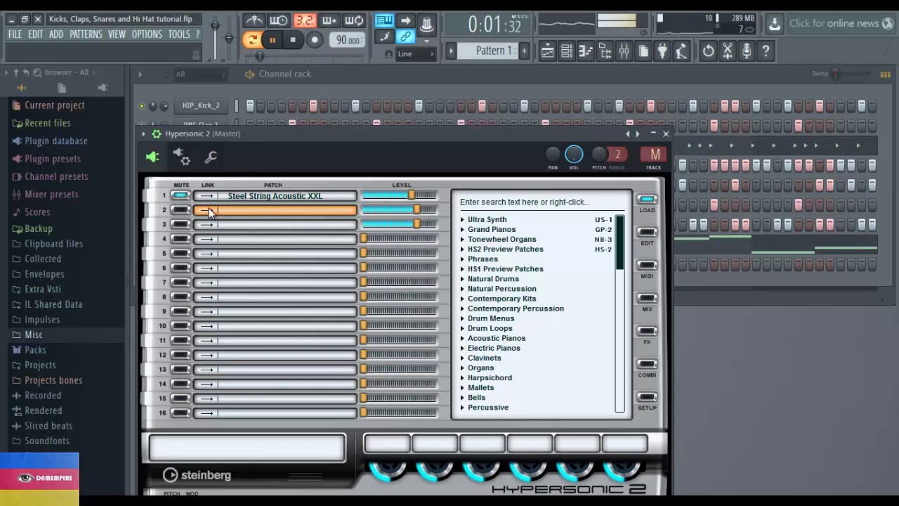
pyautogui.click(209, 212)
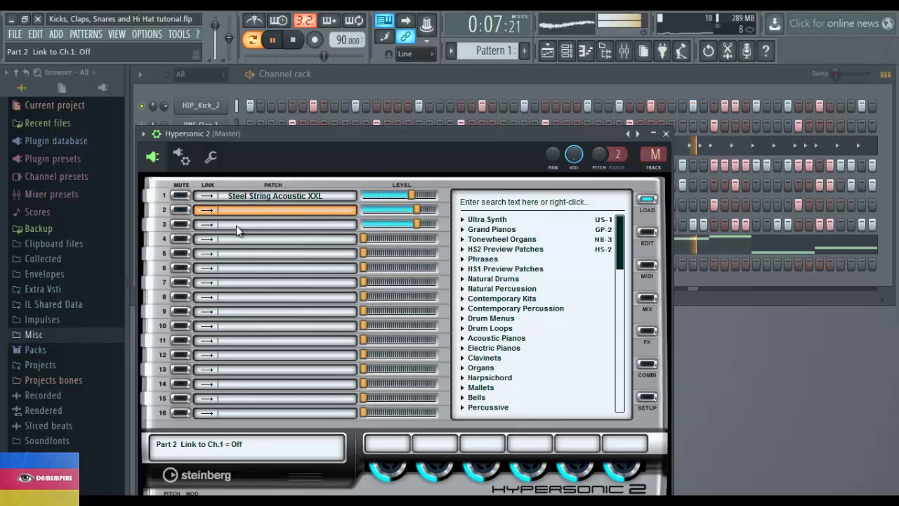
pyautogui.click(236, 226)
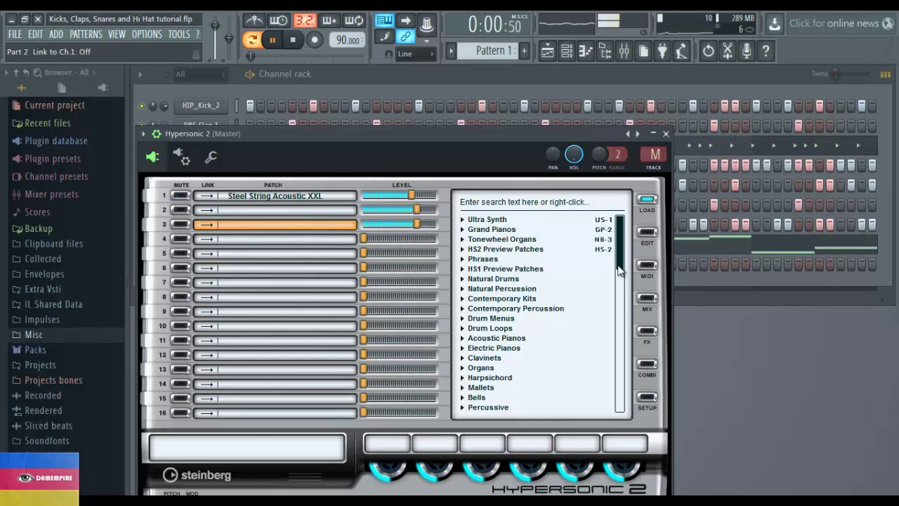
# Step: Stop playback and expand the Soft Leads category in the Hypersonic 2 patch browser
pyautogui.moveTo(618, 271); pyautogui.dragTo(590, 333)
pyautogui.press('space')
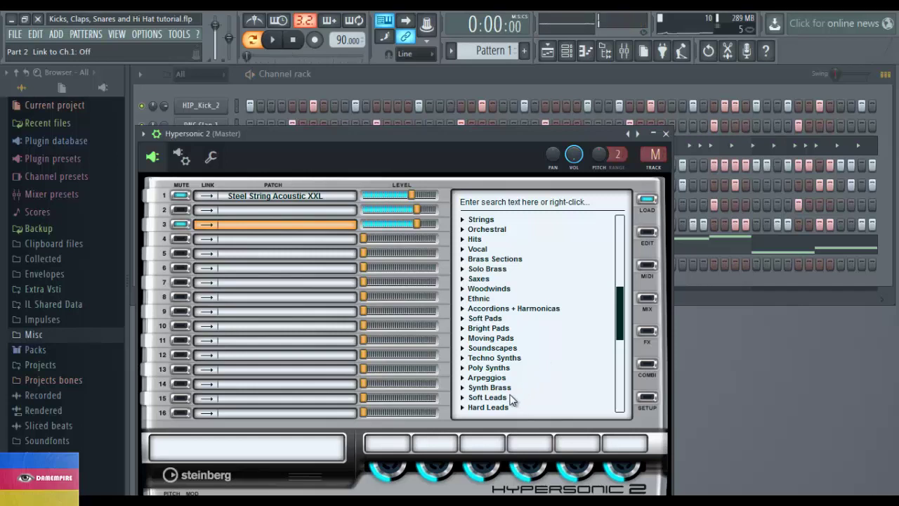
pyautogui.click(504, 399)
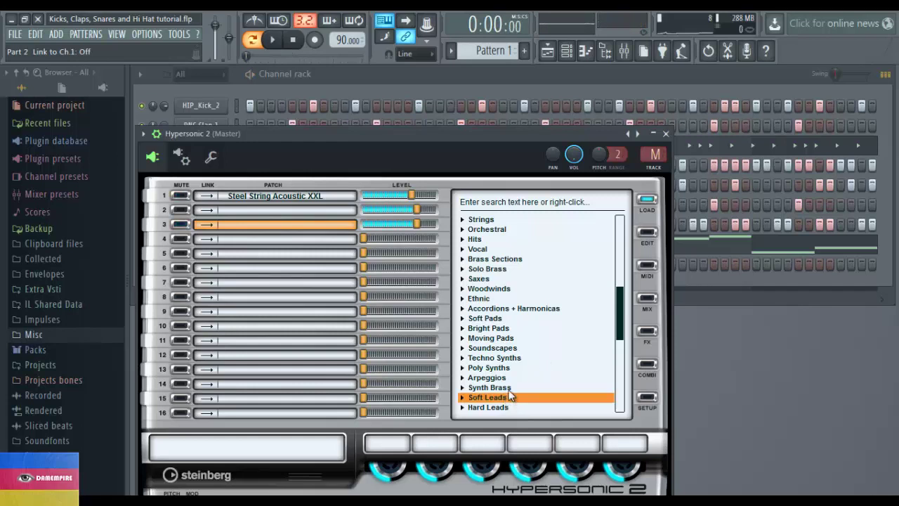
pyautogui.doubleClick(504, 400)
# Step: Load the 70s Analog Lead 2 patch into part 3 and audition it with a few notes on the plugin's keyboard
pyautogui.doubleClick(493, 298)
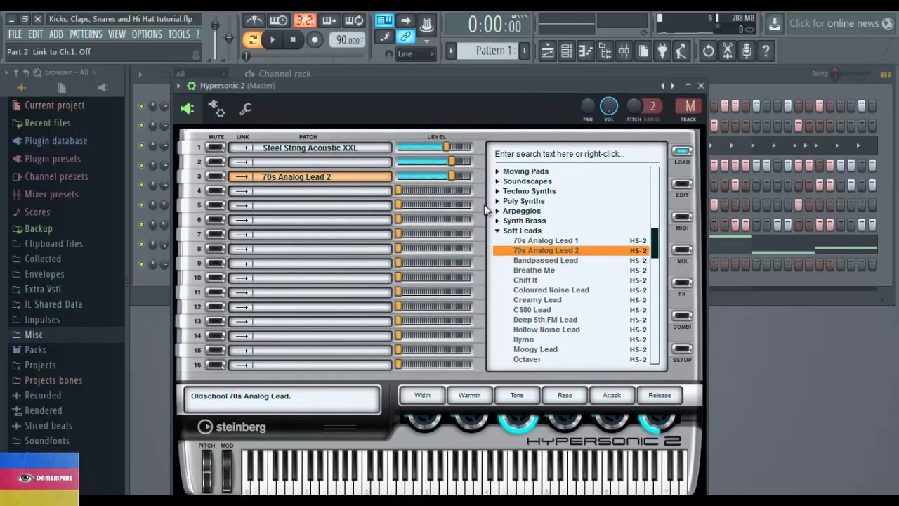
pyautogui.click(502, 477)
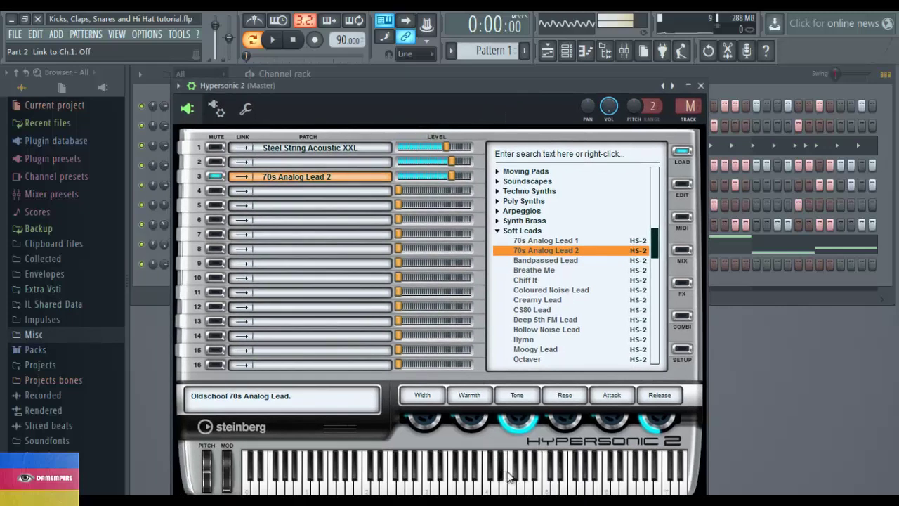
pyautogui.click(475, 488)
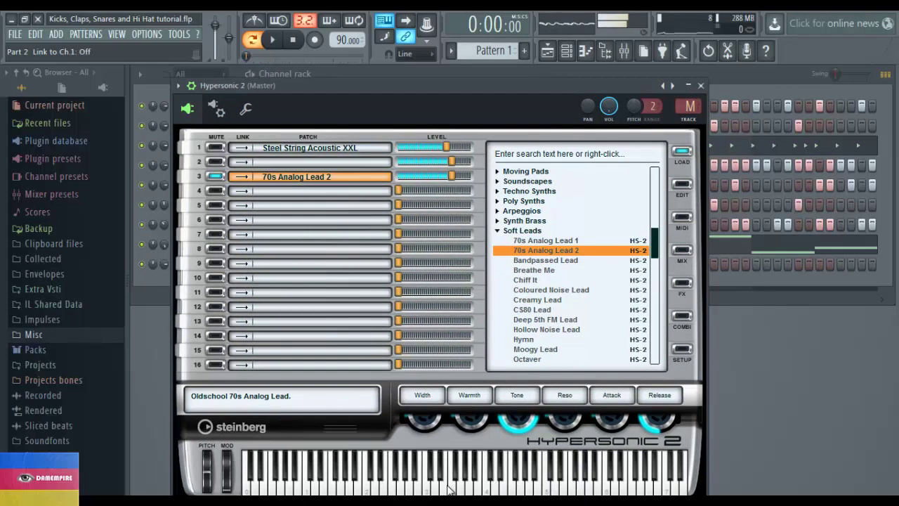
pyautogui.click(447, 484)
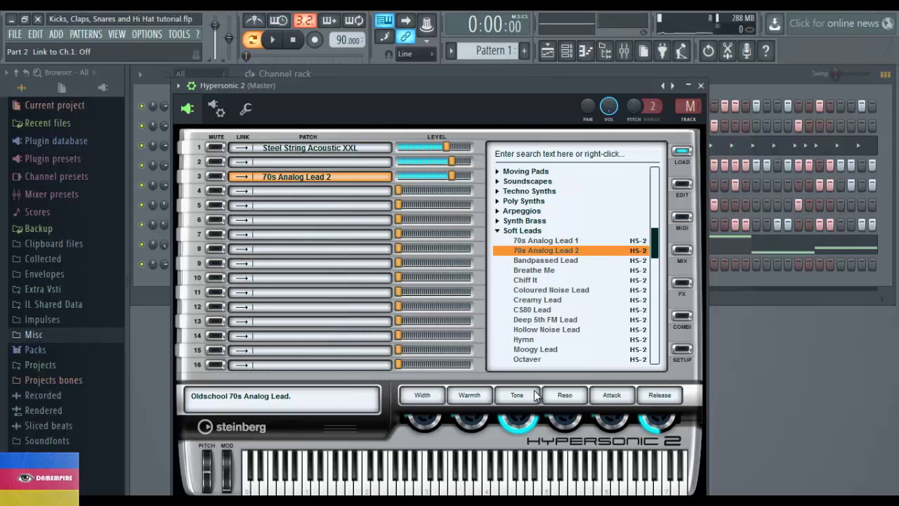
# Step: Load the Breathe Me soft lead into part 3 and audition it with several notes on the plugin's keyboard
pyautogui.click(548, 270)
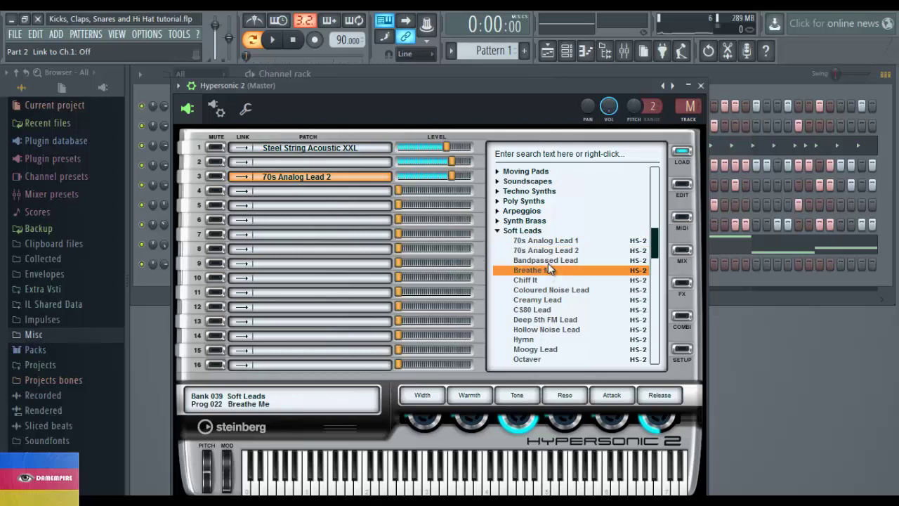
pyautogui.click(483, 485)
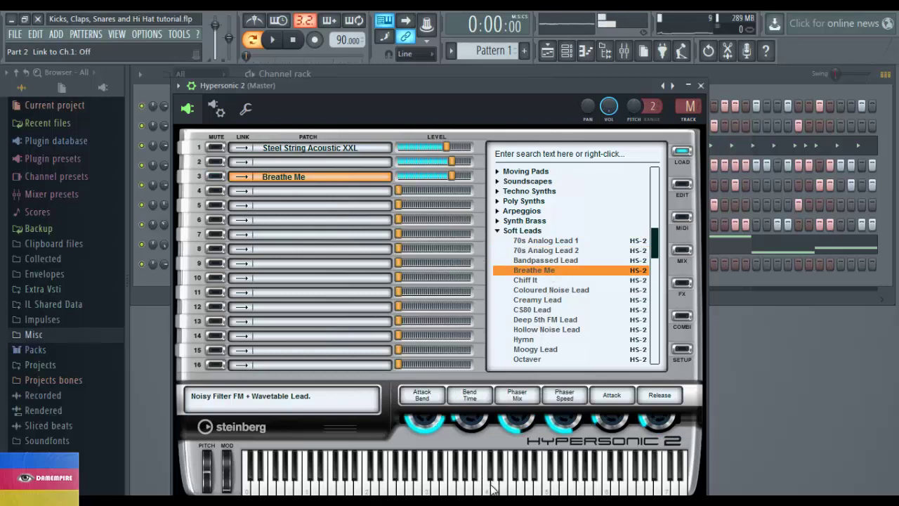
pyautogui.click(492, 485)
pyautogui.click(491, 485)
pyautogui.click(486, 485)
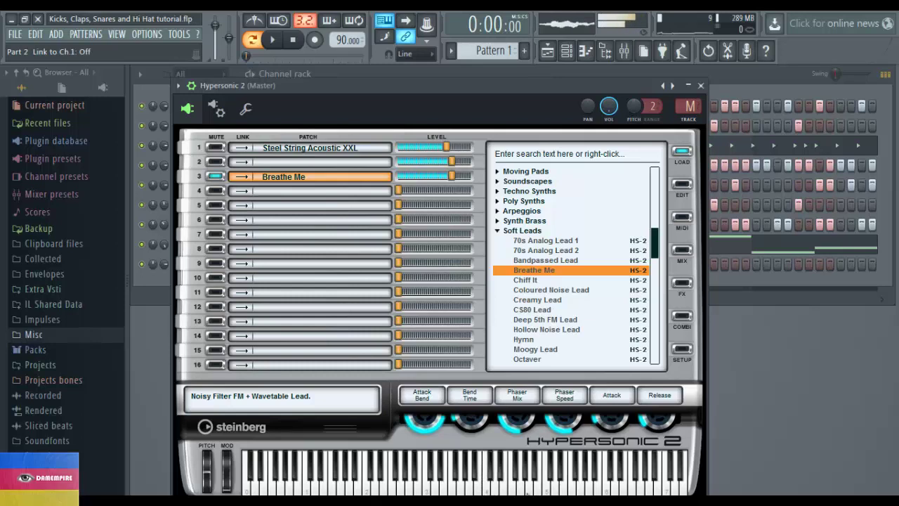
pyautogui.click(530, 485)
pyautogui.click(546, 485)
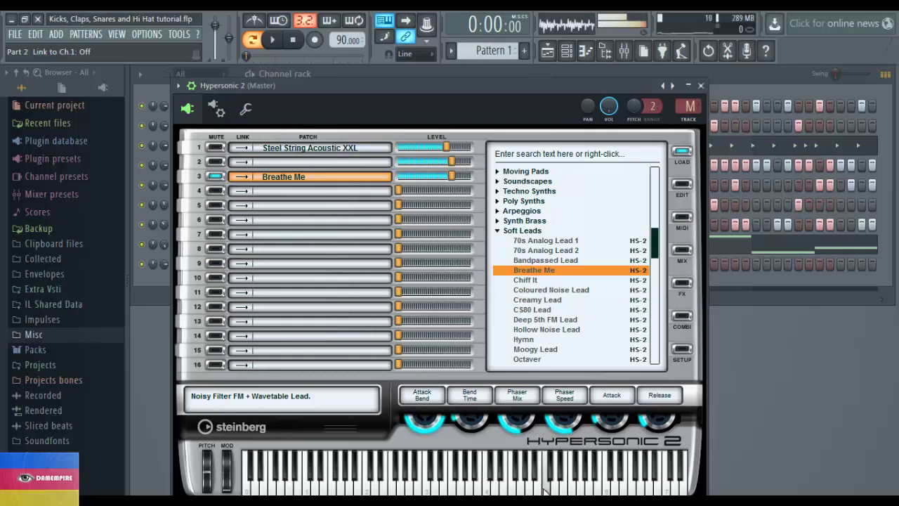
# Step: Load the Chiff It soft lead into part 3 of Hypersonic 2 and audition it with a few notes
pyautogui.click(535, 279)
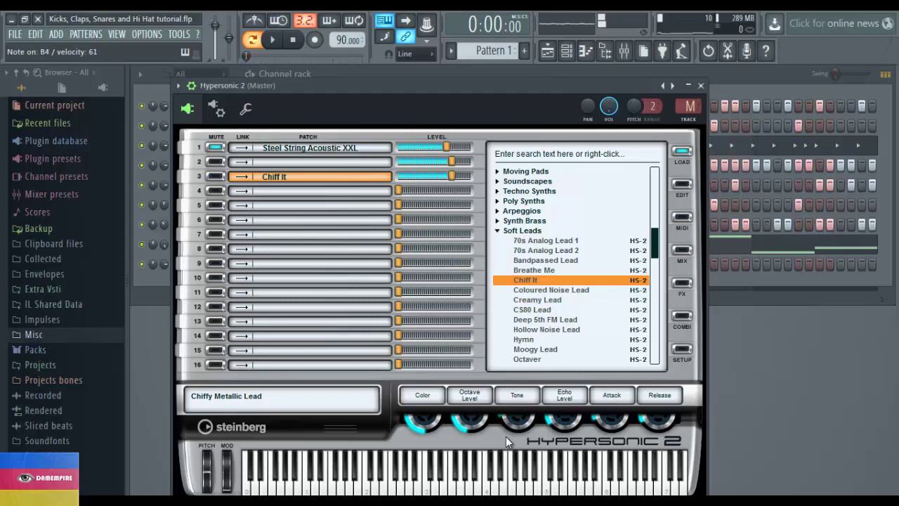
pyautogui.click(523, 491)
pyautogui.click(523, 489)
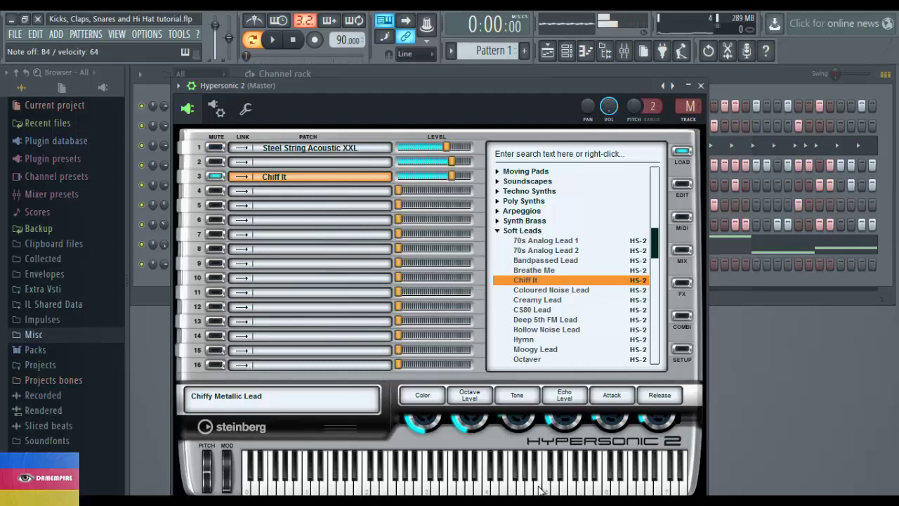
pyautogui.click(530, 490)
pyautogui.click(528, 491)
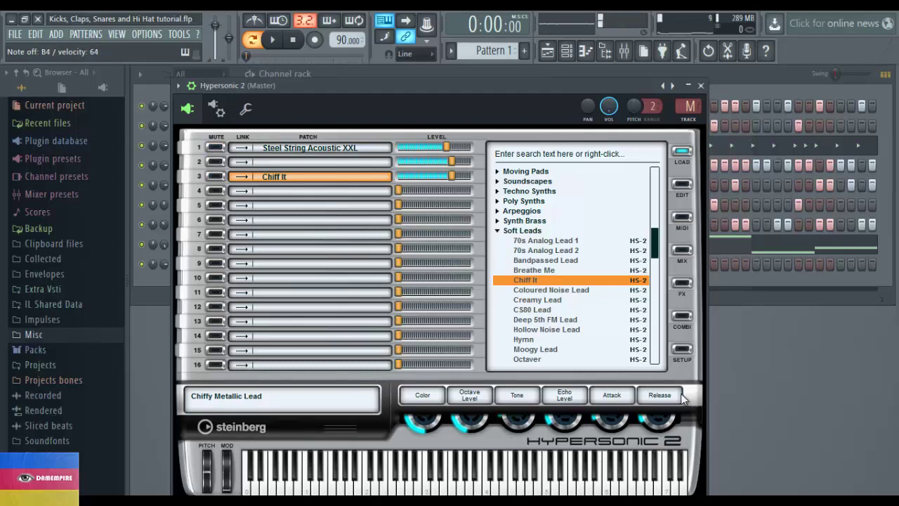
# Step: Play the drum pattern, bring up the MIDI Out channel as the one being played, and stop playback
pyautogui.press('space')
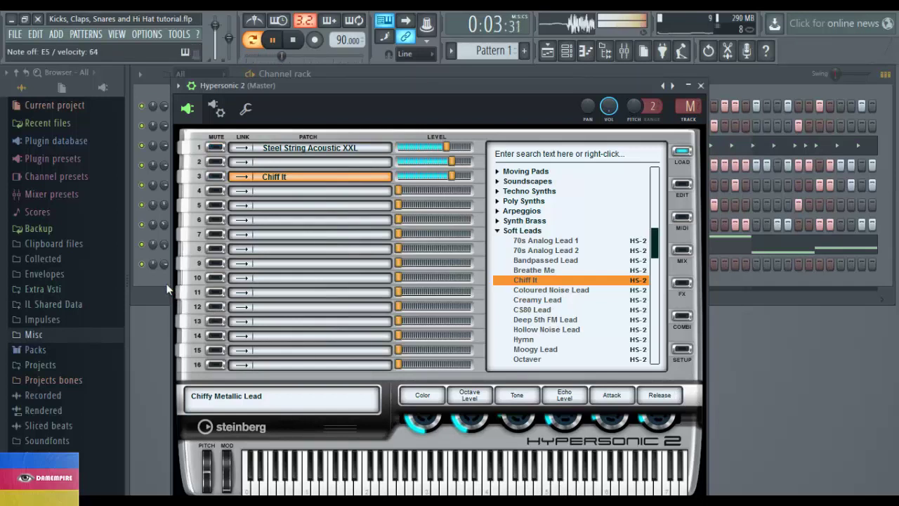
pyautogui.click(165, 264)
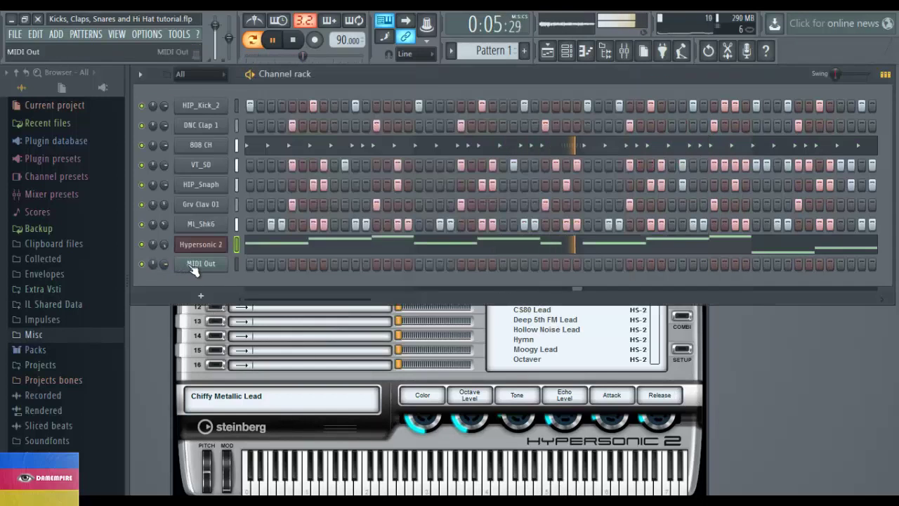
pyautogui.click(194, 271)
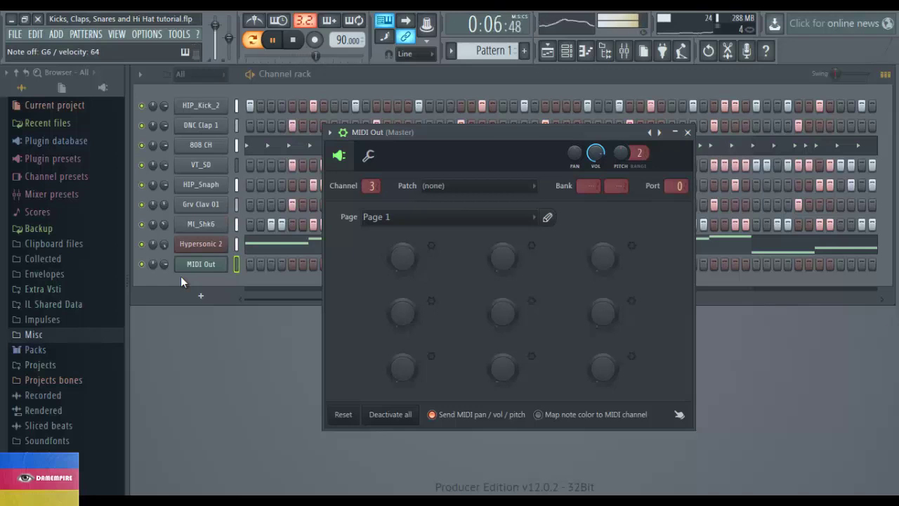
pyautogui.press('space')
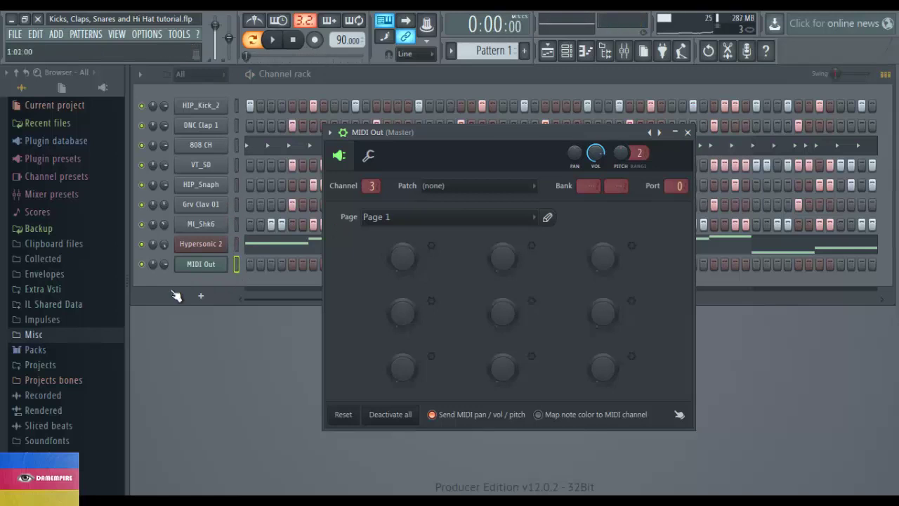
pyautogui.click(216, 271)
pyautogui.click(215, 270)
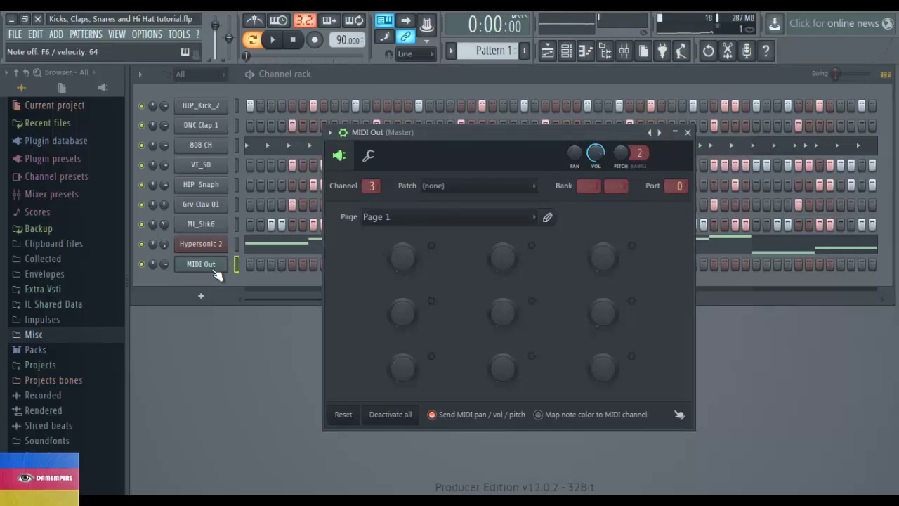
# Step: Rehearse a lead melody on the MIDI Out channel while starting and stopping the drum pattern
pyautogui.press('space')
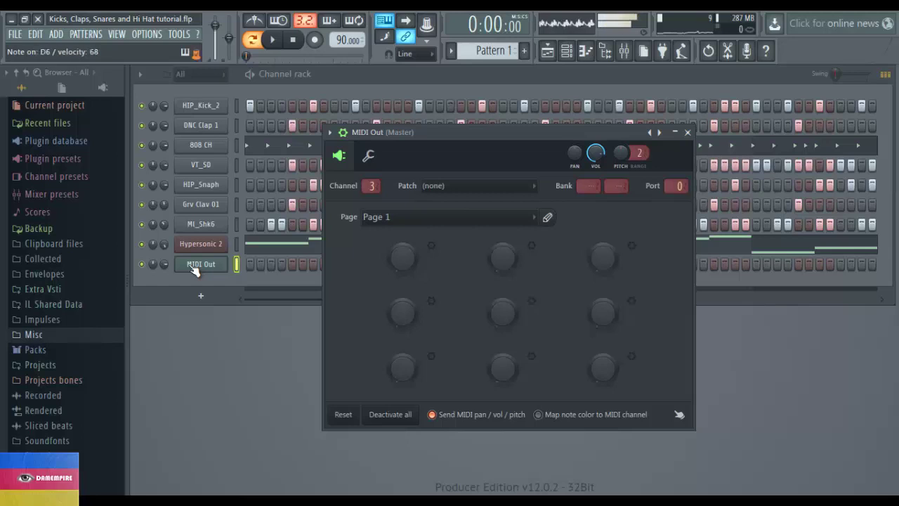
pyautogui.press('space')
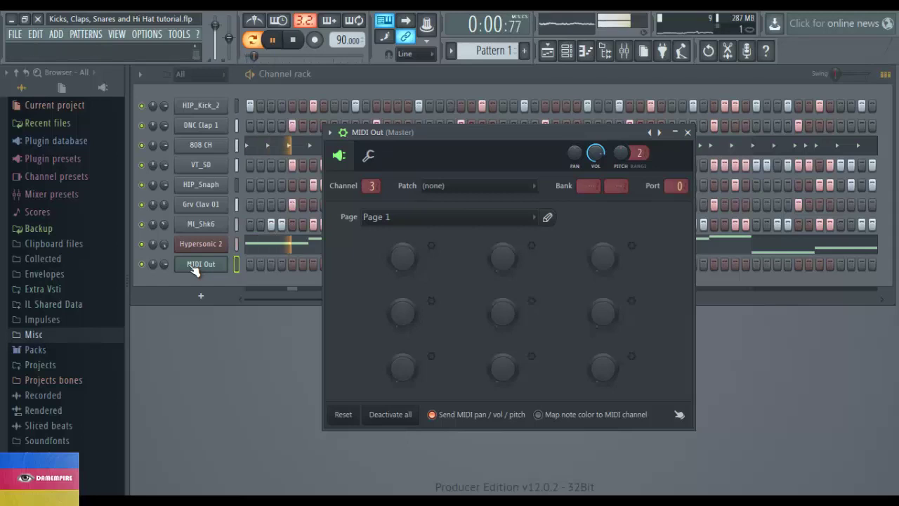
pyautogui.press('space')
pyautogui.press('space')
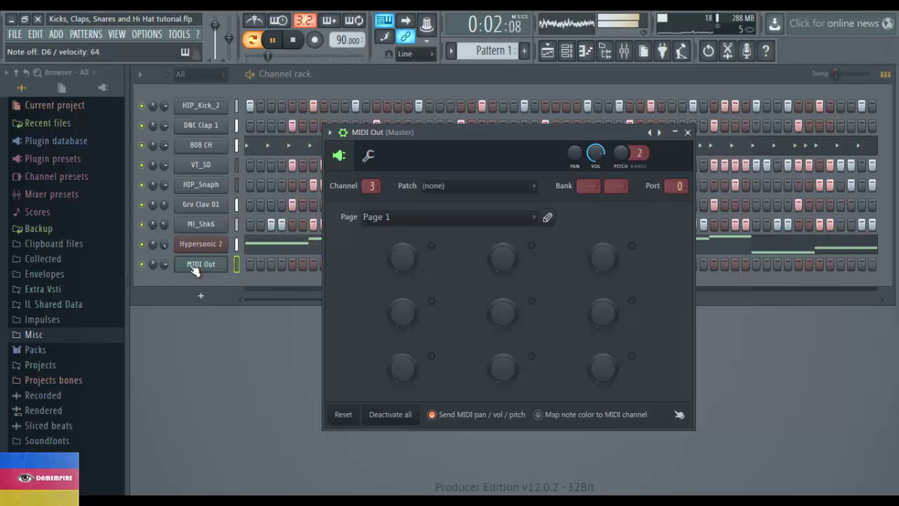
pyautogui.press('space')
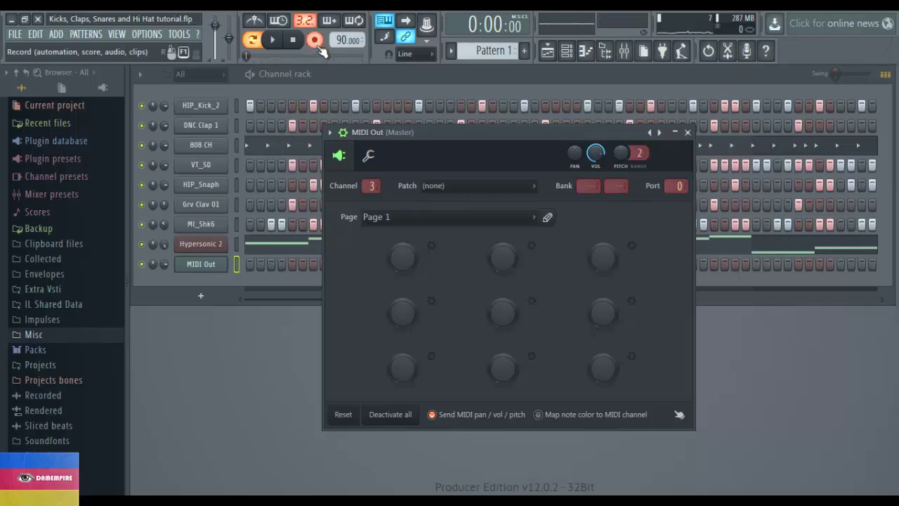
# Step: Record a lead melody on the MIDI Out channel over Pattern 1, making a second recording pass through to the pattern's end
pyautogui.press('y')
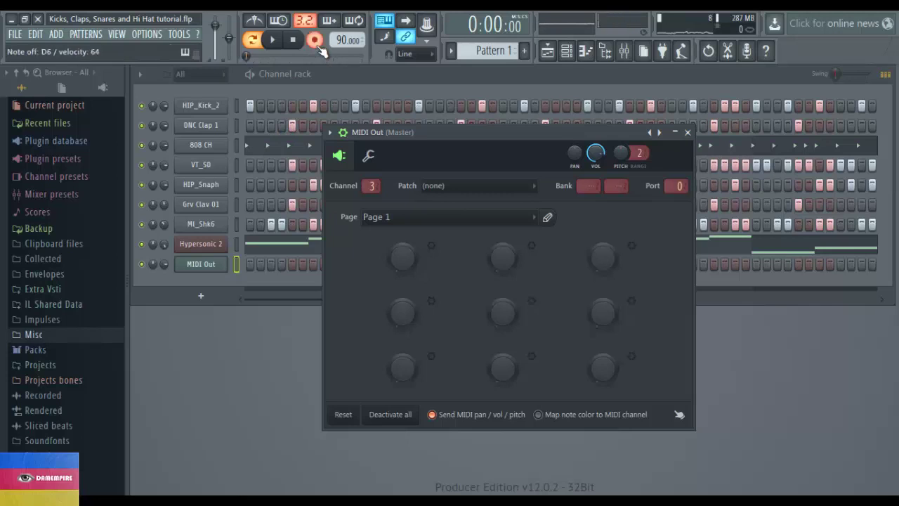
pyautogui.press('space')
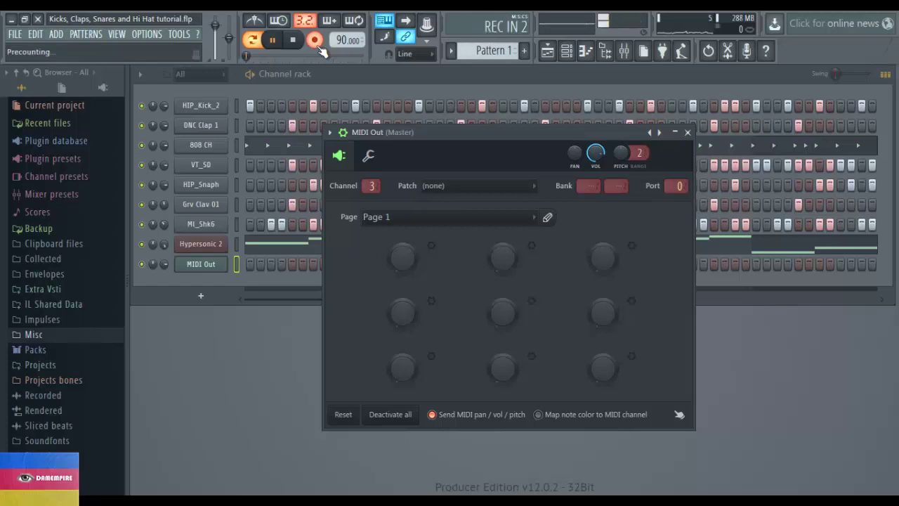
pyautogui.press('r')
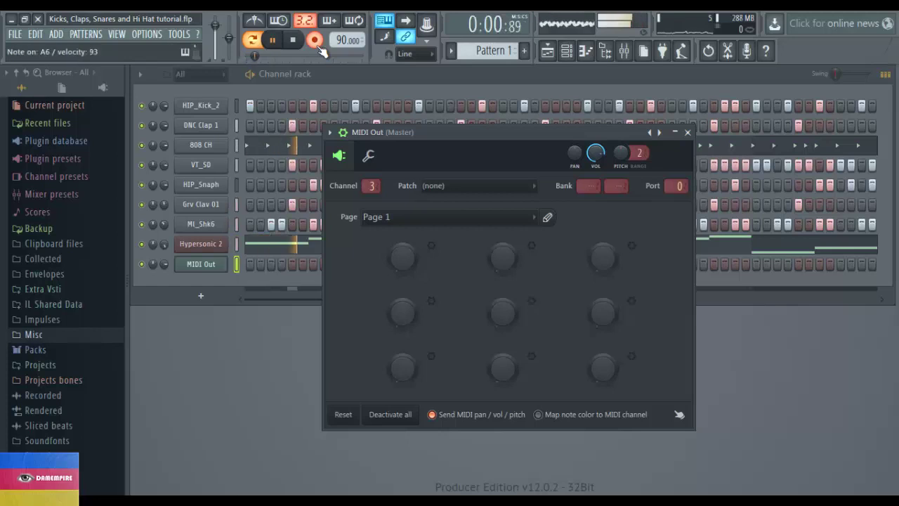
pyautogui.press('r')
pyautogui.press('r')
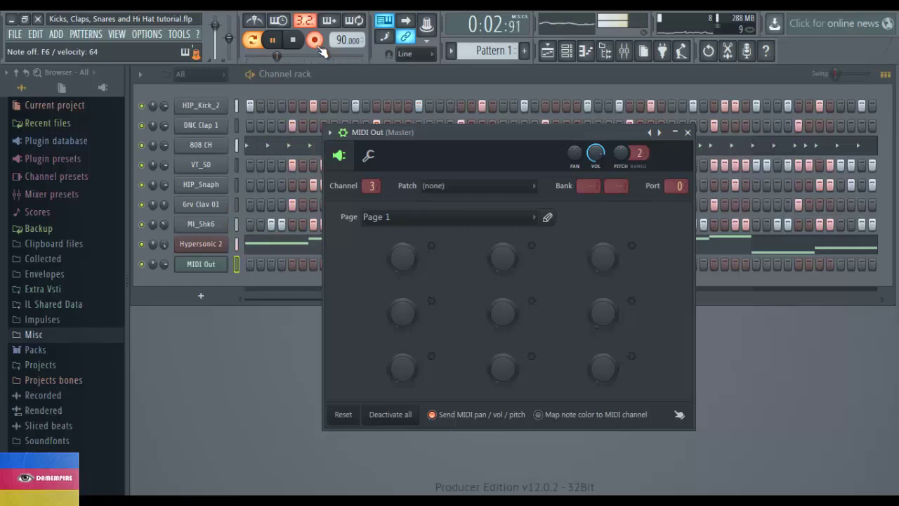
pyautogui.press('space')
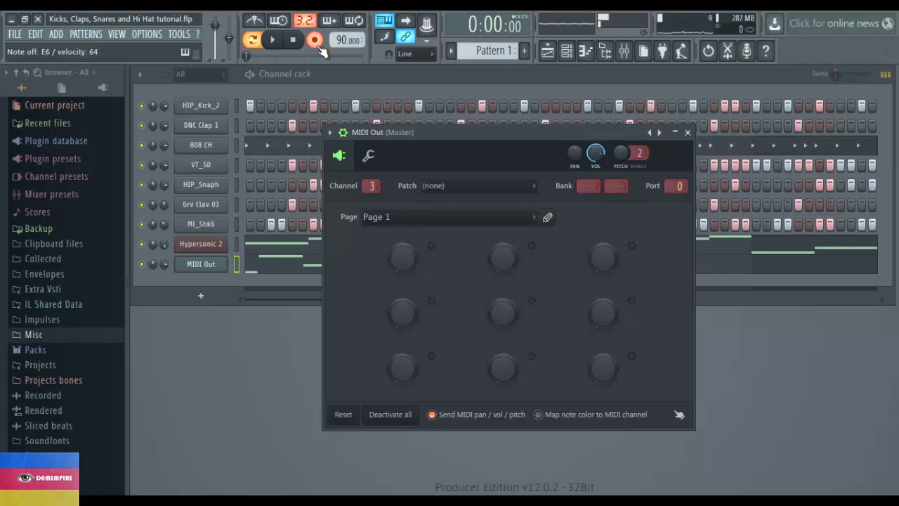
pyautogui.press('space')
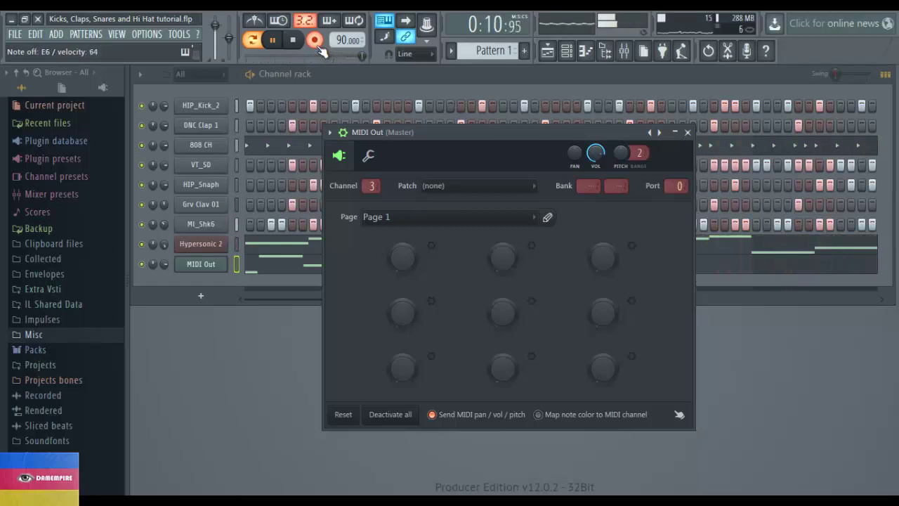
pyautogui.press('space')
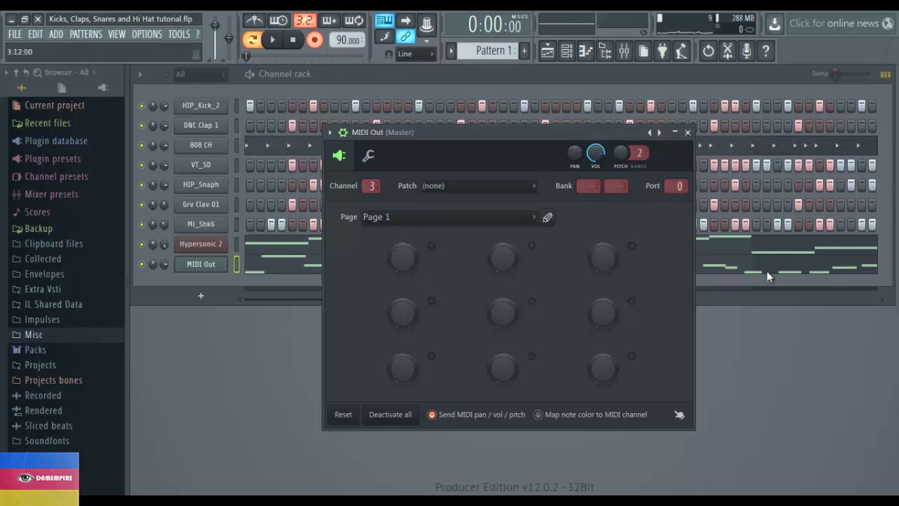
# Step: Check the Hypersonic 2 notes, open the MIDI Out channel's piano roll and quantize all its notes
pyautogui.click(794, 244)
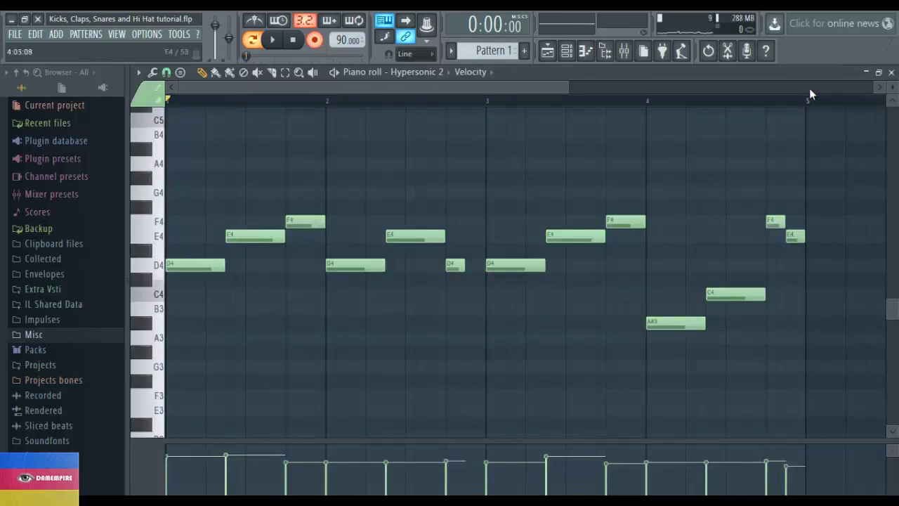
pyautogui.click(891, 72)
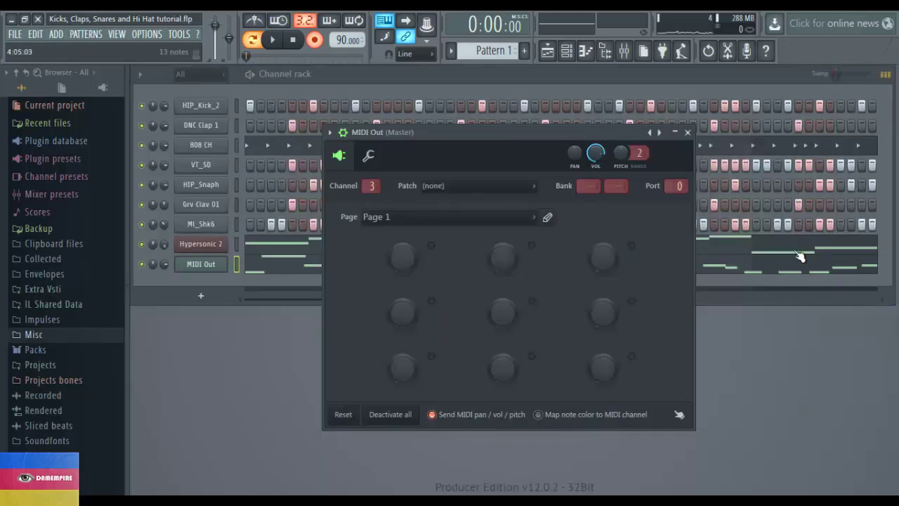
pyautogui.click(797, 268)
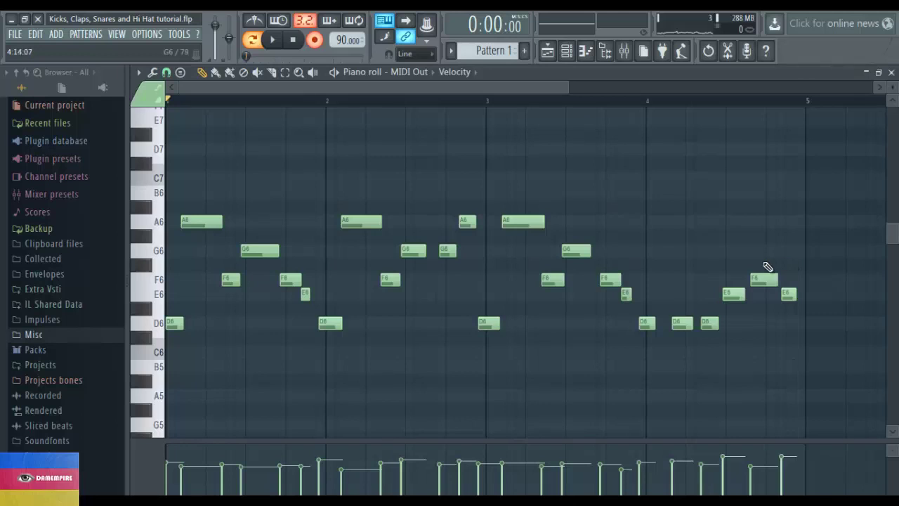
pyautogui.scroll(-2, 726, 271)
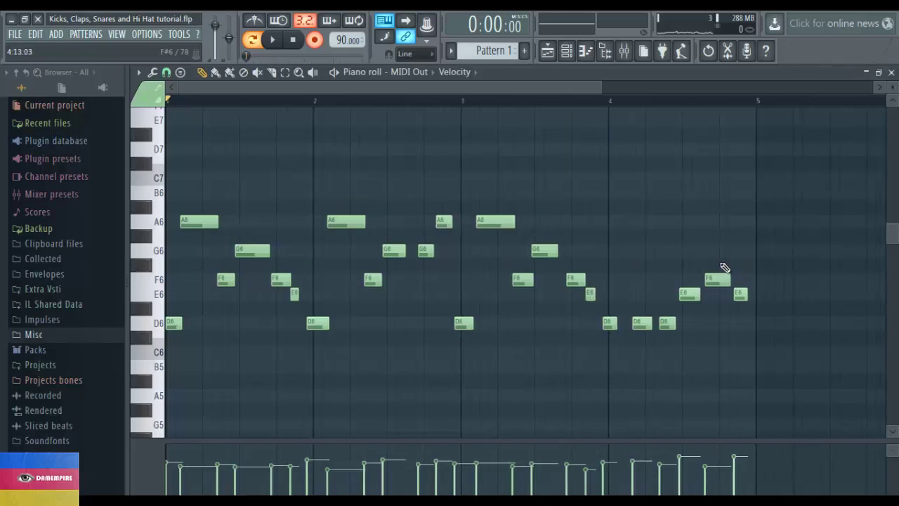
pyautogui.hotkey('ctrl', 'a')
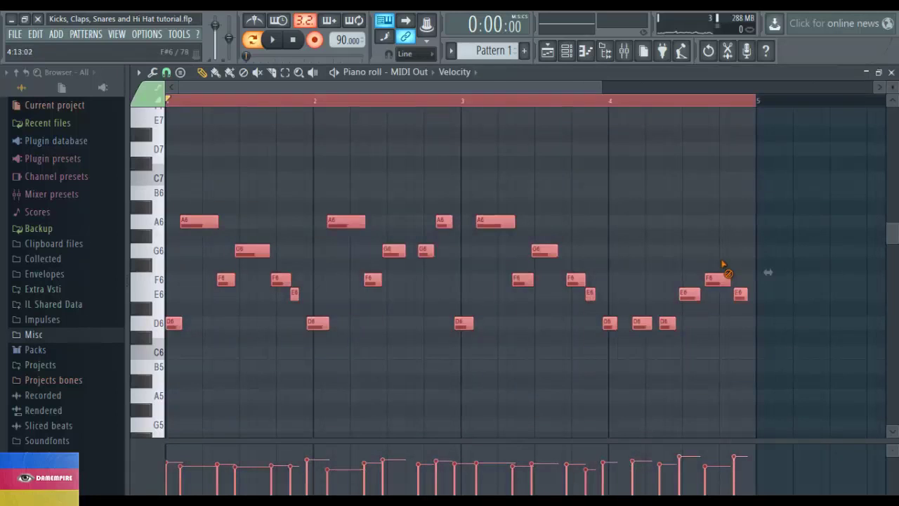
pyautogui.hotkey('ctrl', 'd')
pyautogui.hotkey('ctrl', 'z')
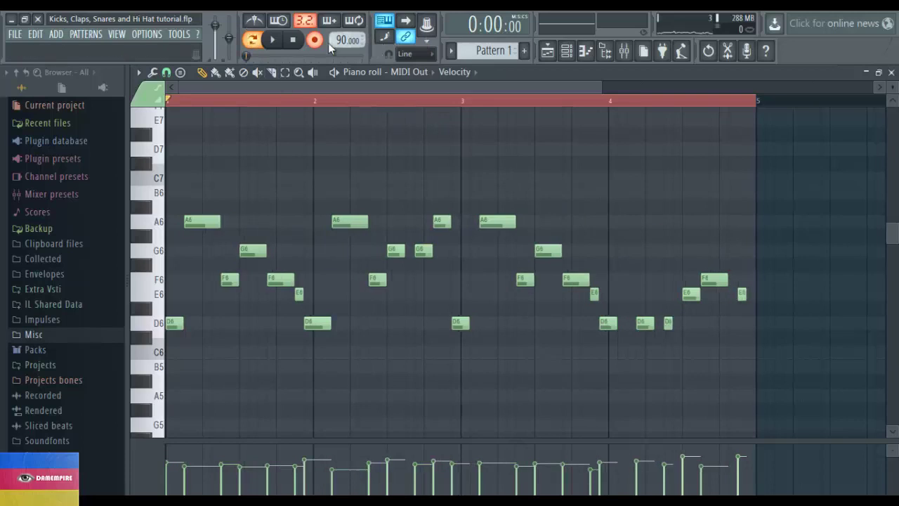
# Step: Play the melody and shift bar 1's last F6 one step later and the following D6 onto the start of bar 2
pyautogui.press('space')
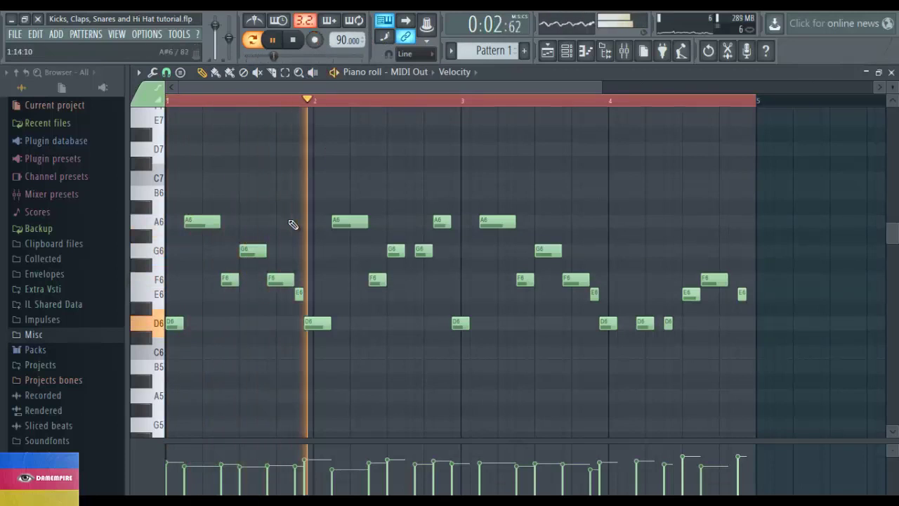
pyautogui.press('space')
pyautogui.keyDown('ctrl'); pyautogui.scroll(2, 278, 309); pyautogui.keyUp('ctrl')
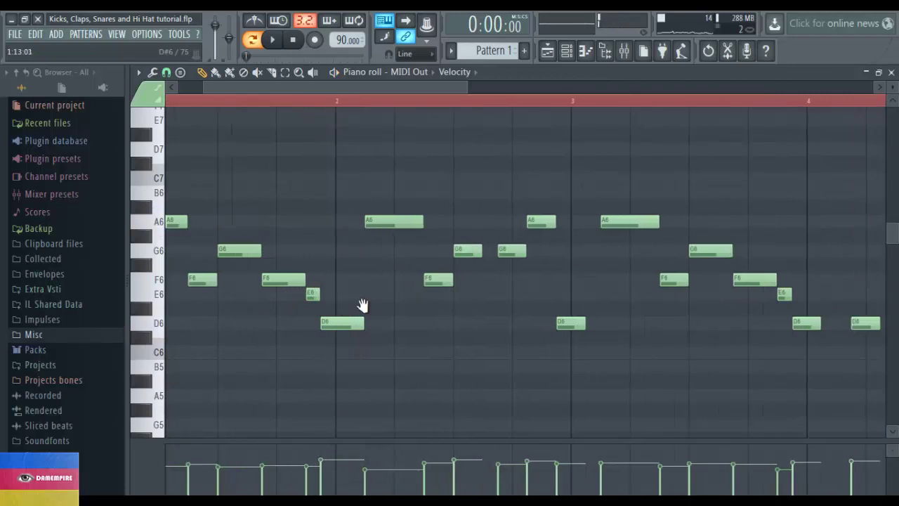
pyautogui.hscroll(-2, 359, 299)
pyautogui.moveTo(346, 276); pyautogui.dragTo(360, 277)
pyautogui.press('space')
pyautogui.moveTo(411, 320); pyautogui.dragTo(421, 323)
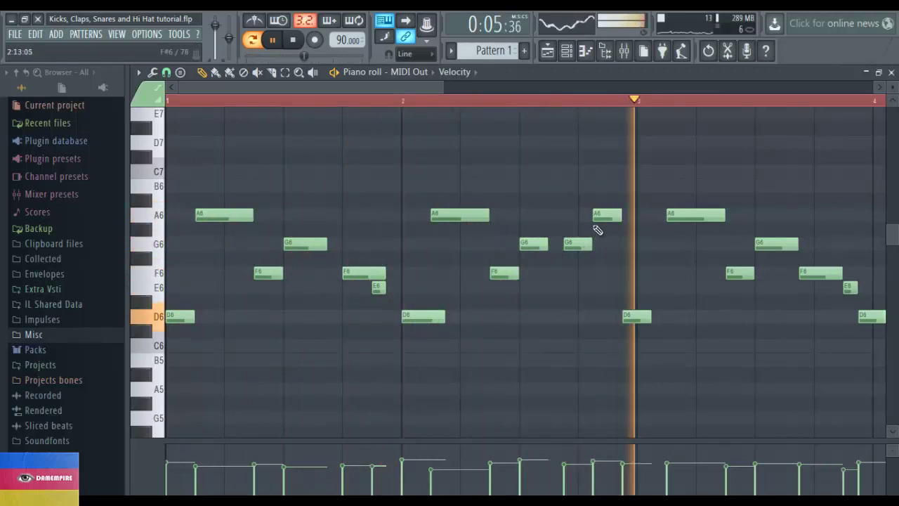
# Step: Shift bar 2's last A6 one step later and the following D6 onto the start of bar 3, checking by ear
pyautogui.press('space')
pyautogui.moveTo(609, 215); pyautogui.dragTo(623, 215)
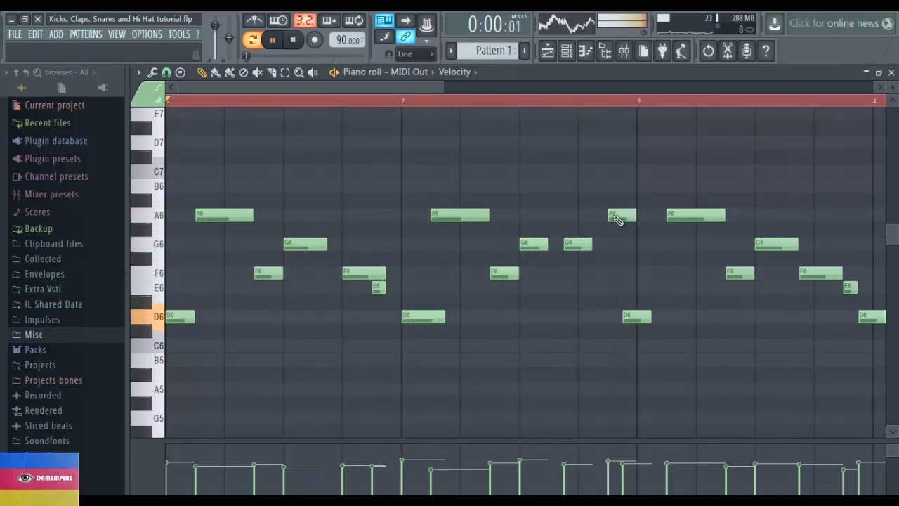
pyautogui.press('space')
pyautogui.moveTo(643, 323); pyautogui.dragTo(654, 321)
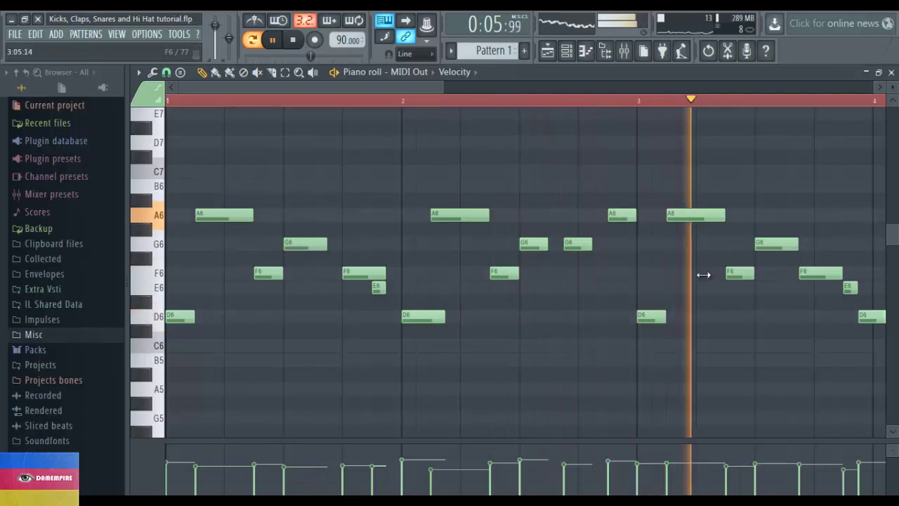
# Step: Stop the playback and shift the D6 that precedes bar 4 onto the start of bar 4
pyautogui.scroll(-1, 710, 295)
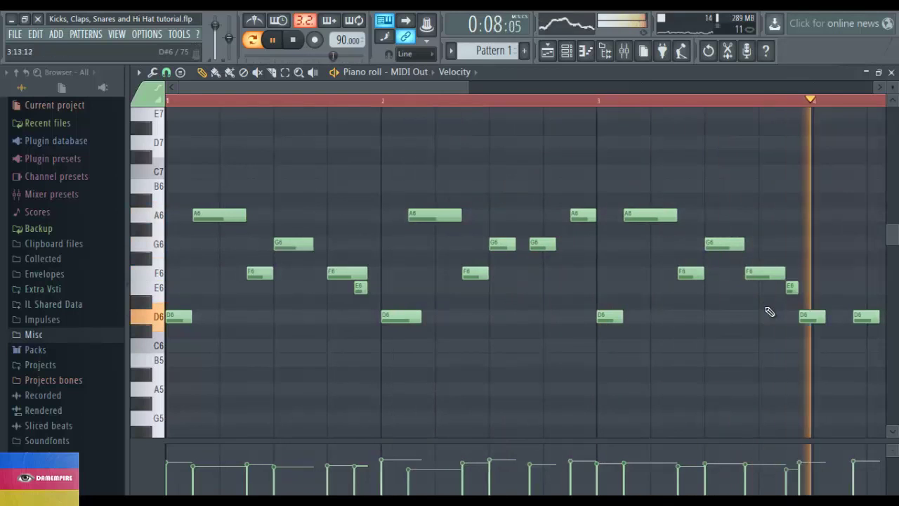
pyautogui.press('space')
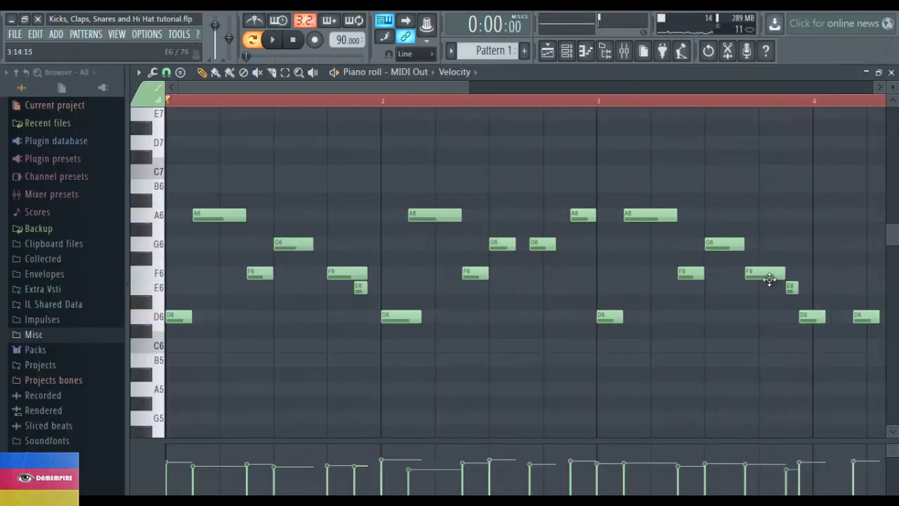
pyautogui.moveTo(769, 278)
pyautogui.mouseDown()
pyautogui.moveTo(779, 283)
pyautogui.moveTo(769, 279)
pyautogui.mouseUp()
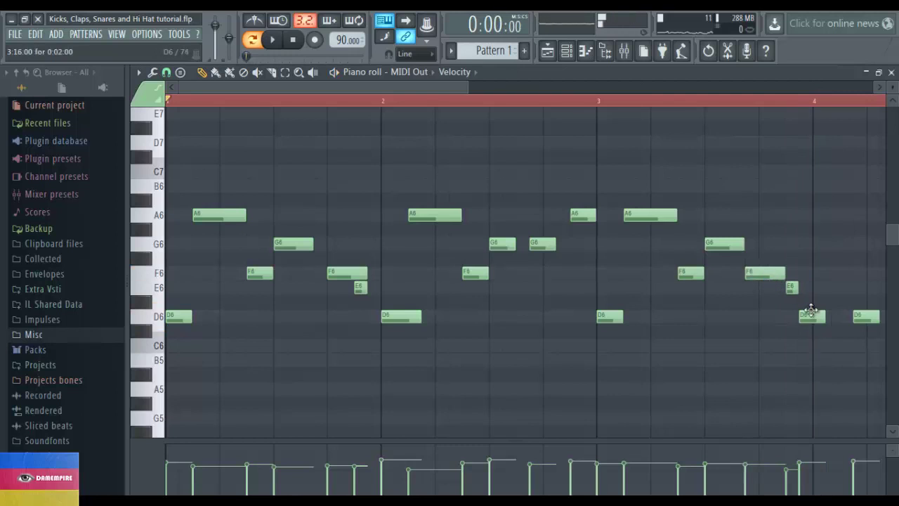
pyautogui.moveTo(815, 313); pyautogui.dragTo(827, 316)
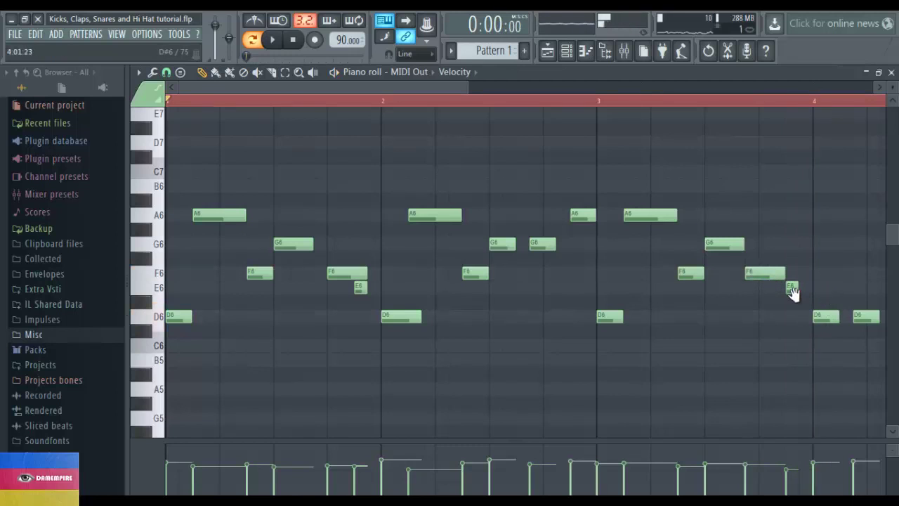
# Step: Play the melody through and shift the F6 in bar 4 one step later, directly before the final E6
pyautogui.scroll(2, 797, 307)
pyautogui.press('space')
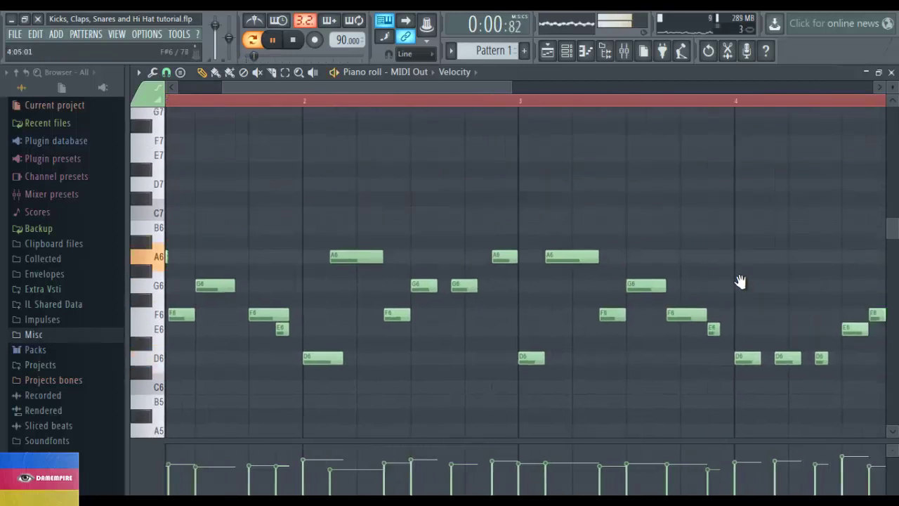
pyautogui.scroll(-1, 710, 274)
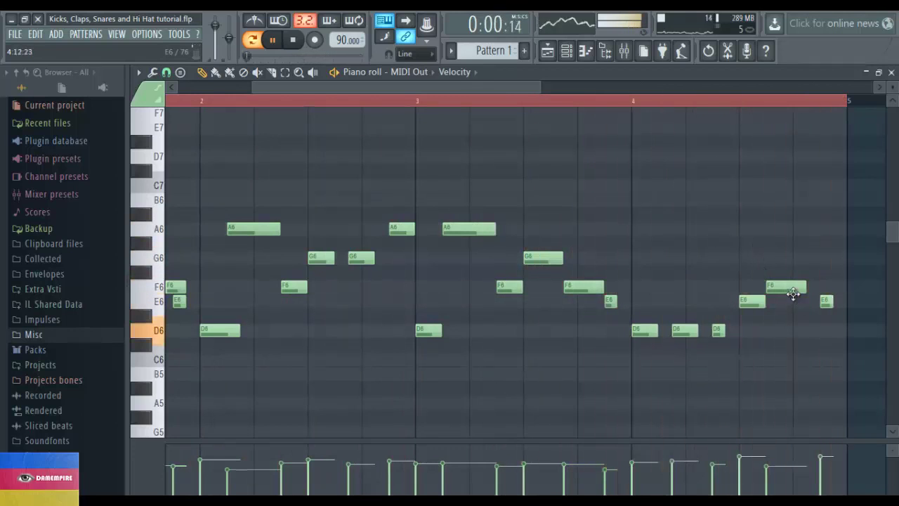
pyautogui.press('space')
pyautogui.moveTo(799, 295); pyautogui.dragTo(813, 295)
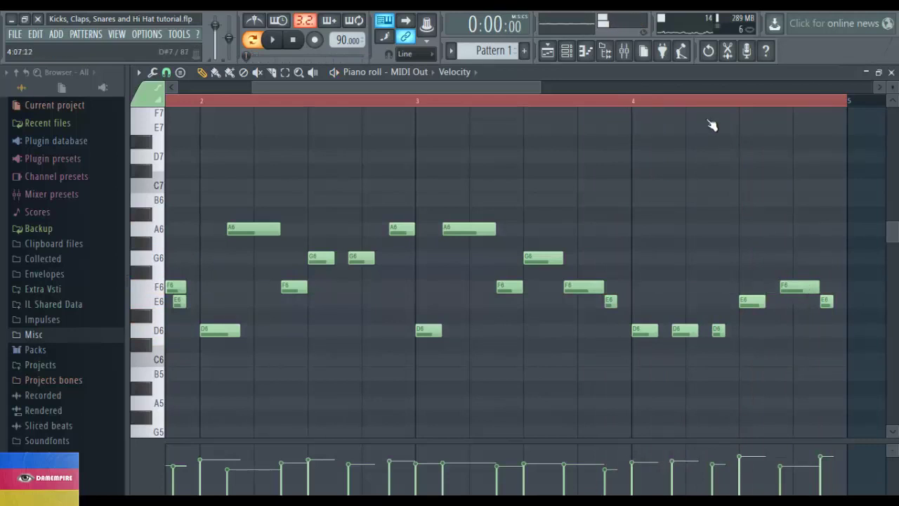
# Step: Play the MIDI Out melody from the start of bar 4 and close the piano roll
pyautogui.click(634, 102)
pyautogui.press('space')
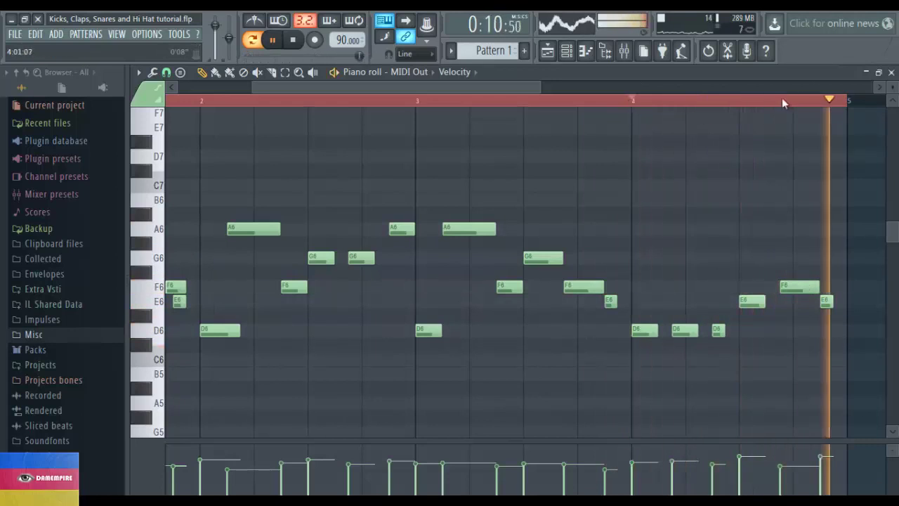
pyautogui.click(891, 72)
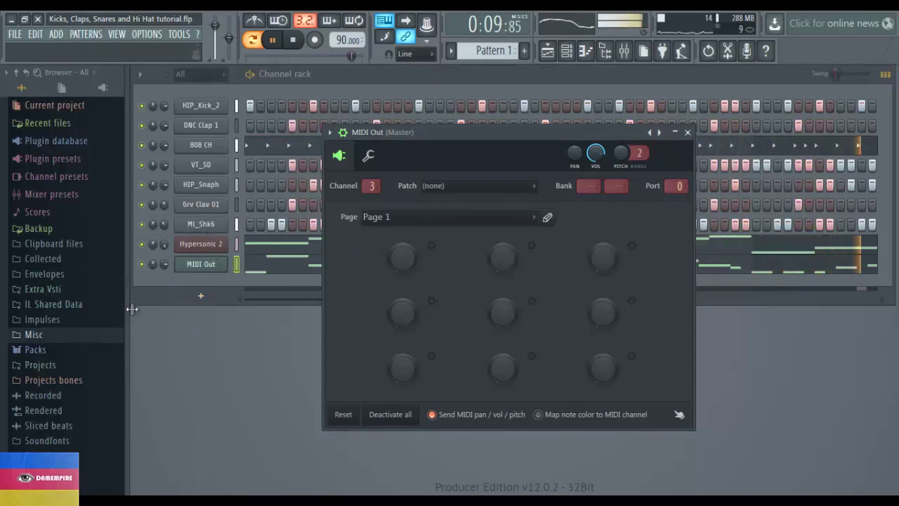
# Step: Add a Gladiator synth channel below MIDI Out and put its plugin window away
pyautogui.click(212, 295)
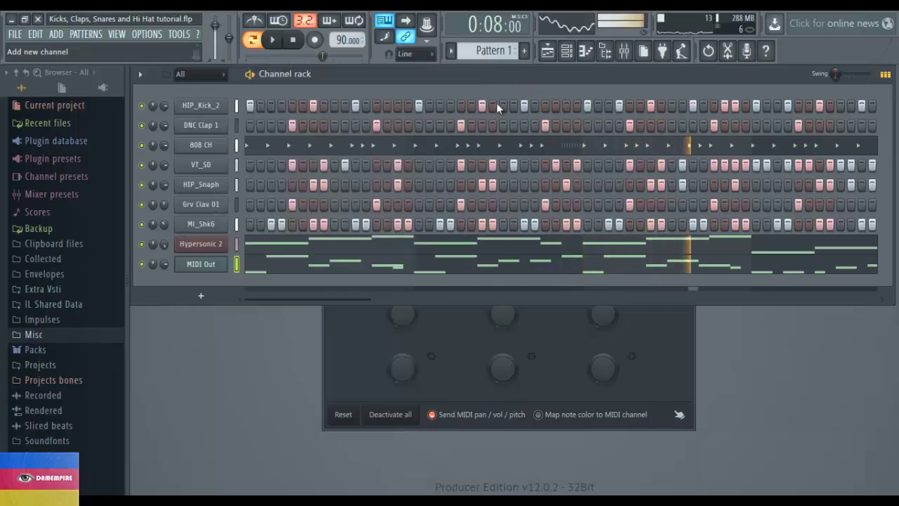
pyautogui.click(541, 75)
pyautogui.click(197, 296)
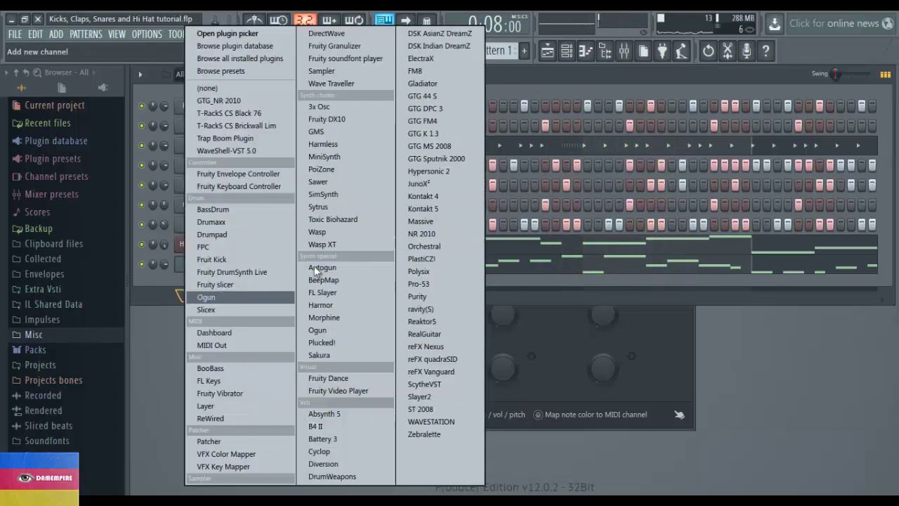
pyautogui.click(453, 85)
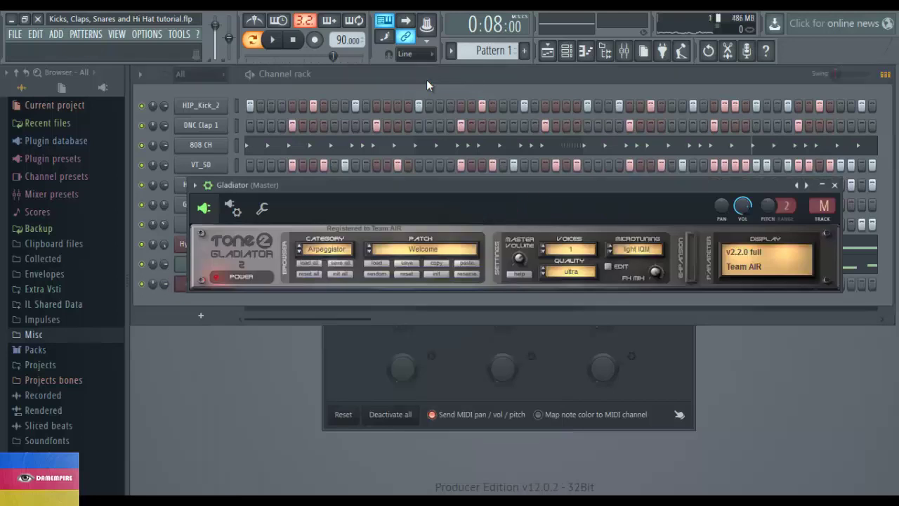
pyautogui.click(498, 83)
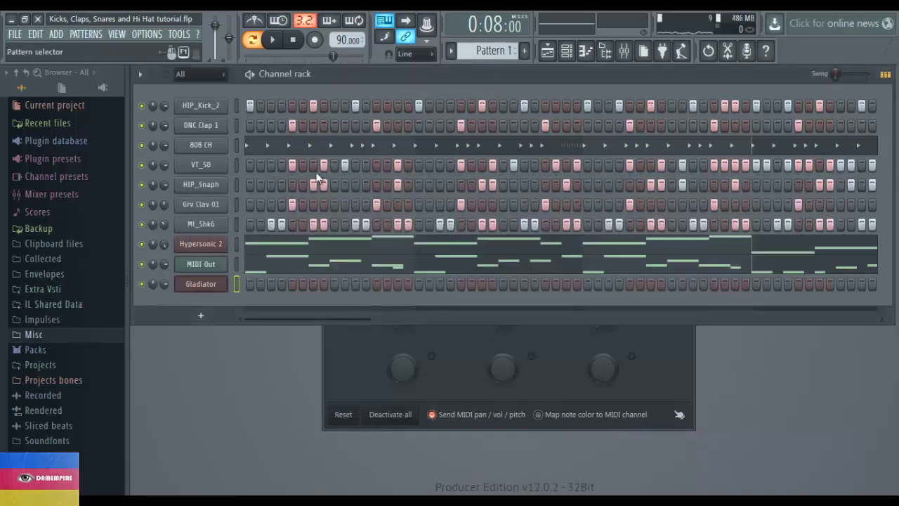
# Step: Add a PoiZone synth channel below Gladiator and play a few notes on it
pyautogui.click(200, 318)
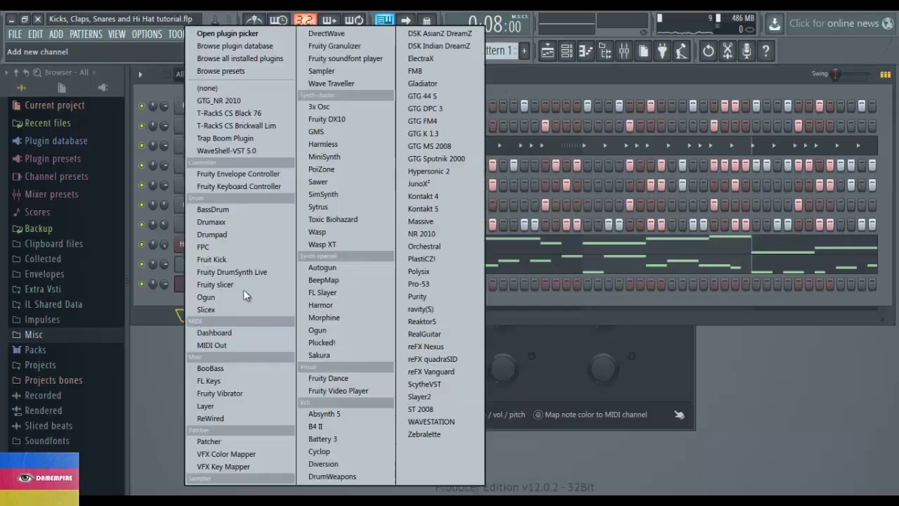
pyautogui.click(327, 172)
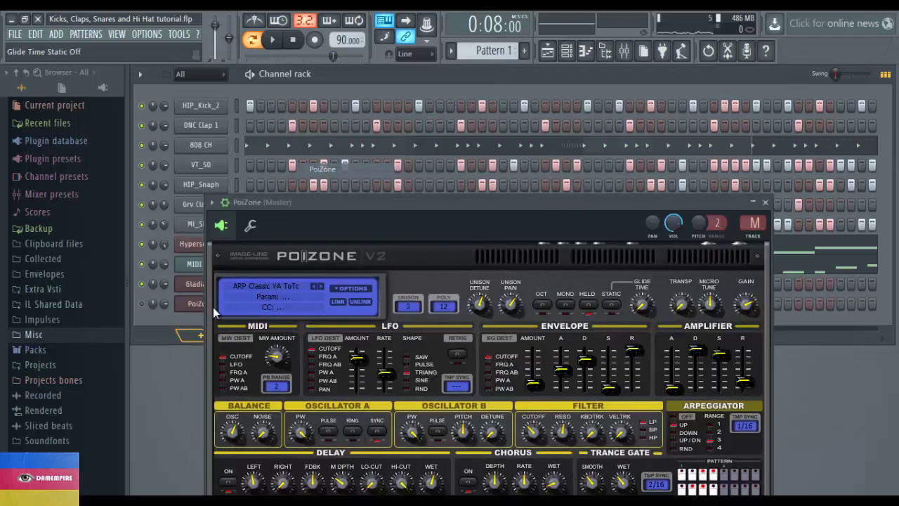
pyautogui.press('b')
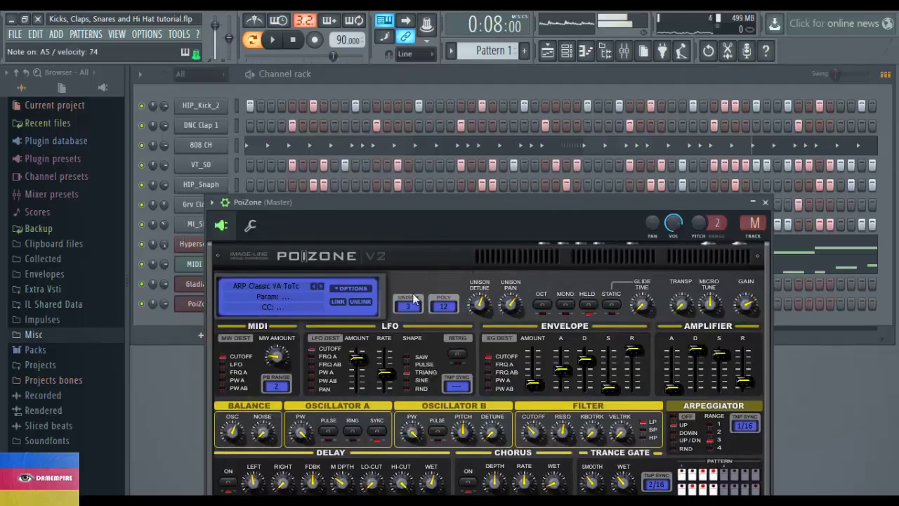
# Step: Audition PoiZone's ARP NuSkool ToTc and ARP Rototiller TC presets and close the plugin
pyautogui.click(291, 283)
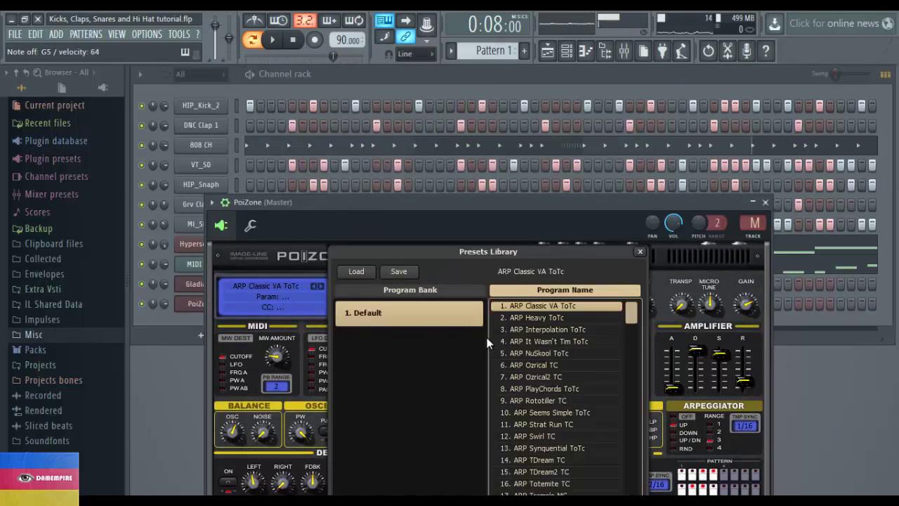
pyautogui.click(519, 353)
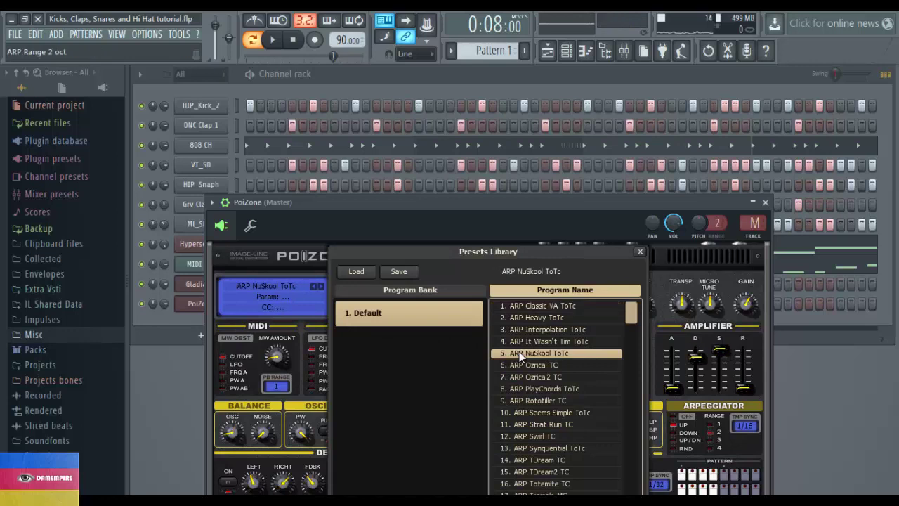
pyautogui.click(546, 400)
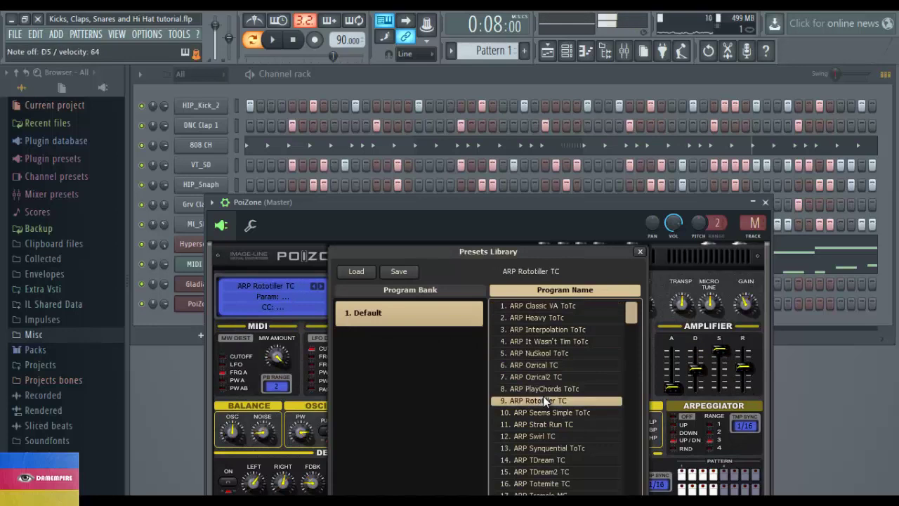
pyautogui.click(640, 253)
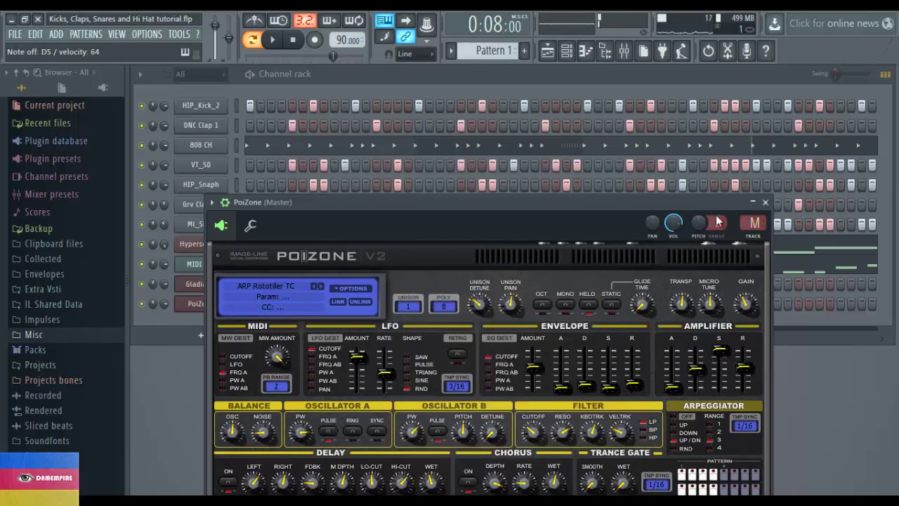
pyautogui.click(765, 203)
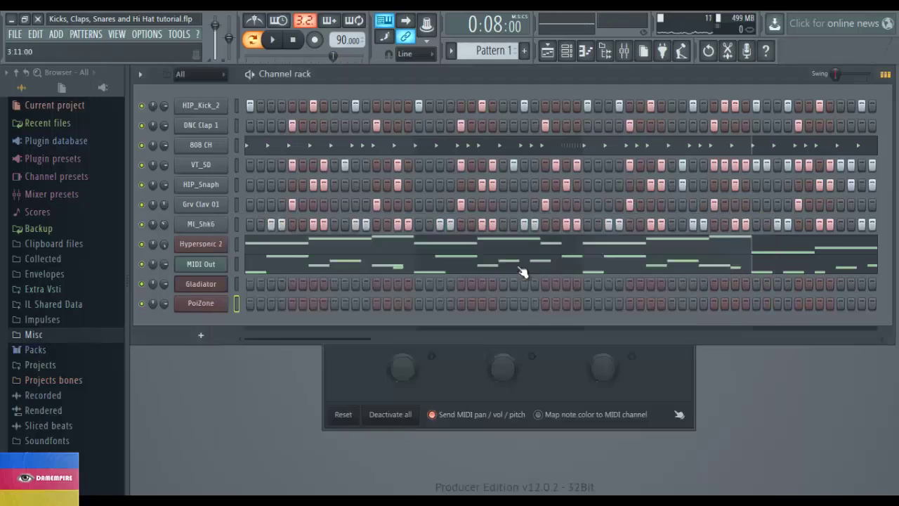
# Step: Replace the PoiZone channel's instrument with Toxic Biohazard
pyautogui.rightClick(188, 304)
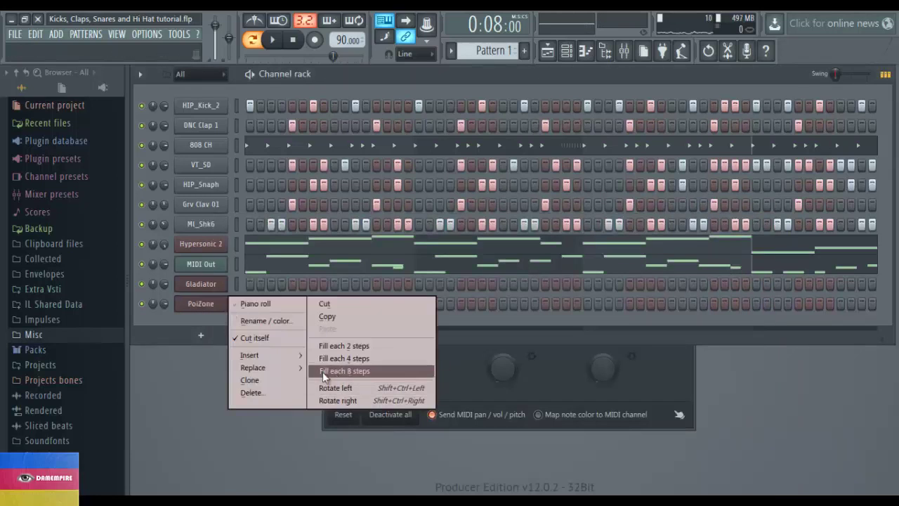
pyautogui.moveTo(302, 371)
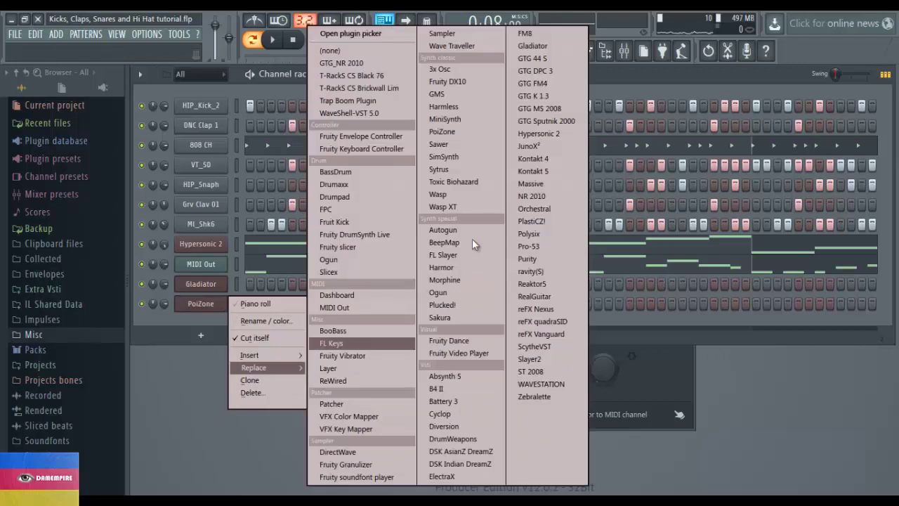
pyautogui.click(464, 184)
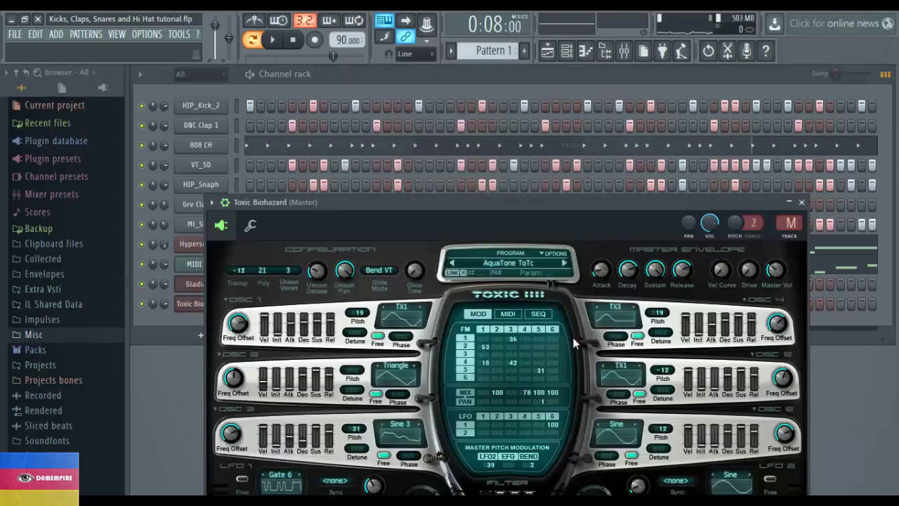
# Step: Audition the Classical Acoustic and Jazz guitars from the Instruments pack in a new channel below Toxic Biohazard, closing the plugin windows
pyautogui.click(801, 204)
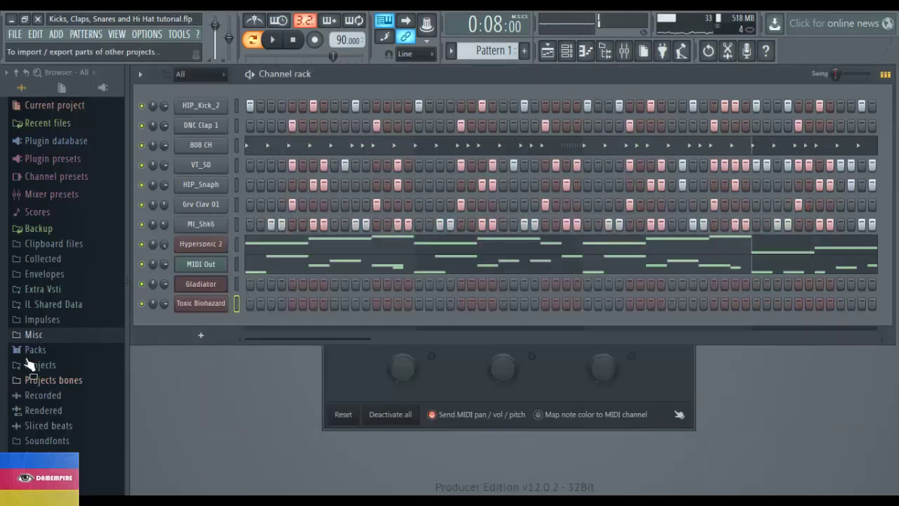
pyautogui.click(47, 353)
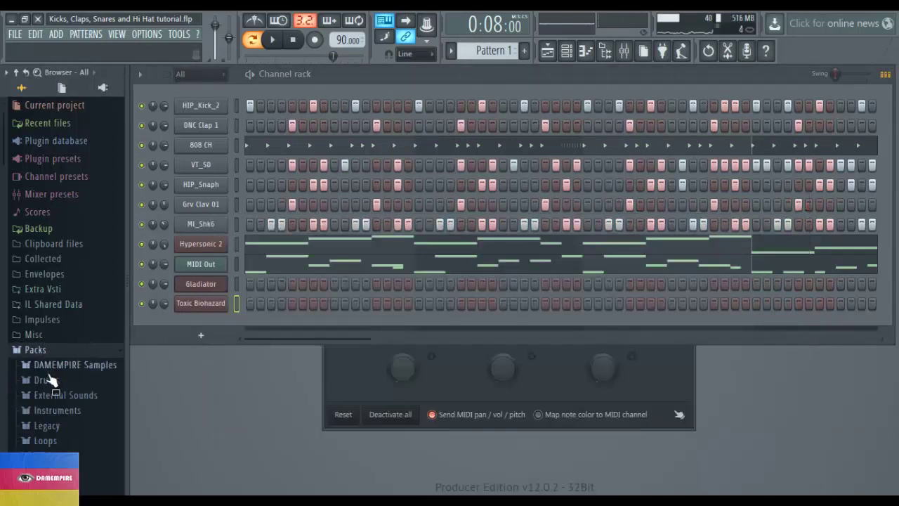
pyautogui.click(62, 327)
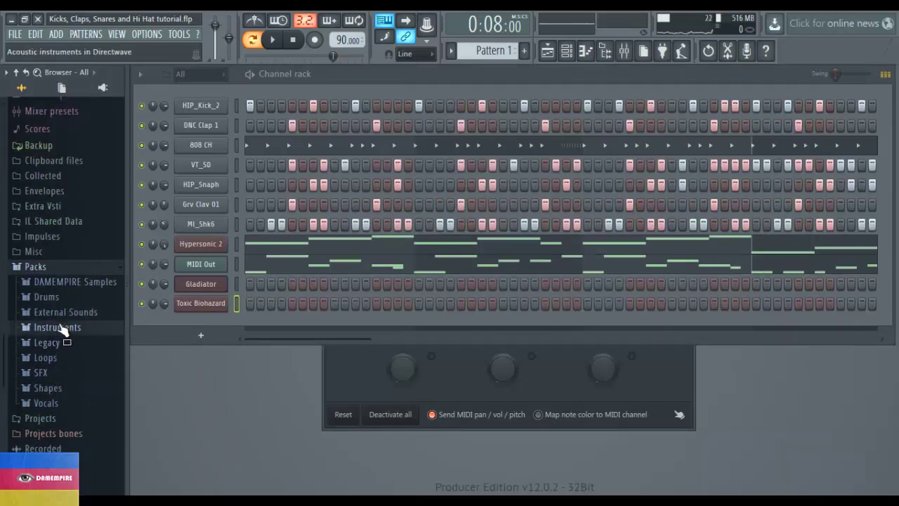
pyautogui.click(84, 348)
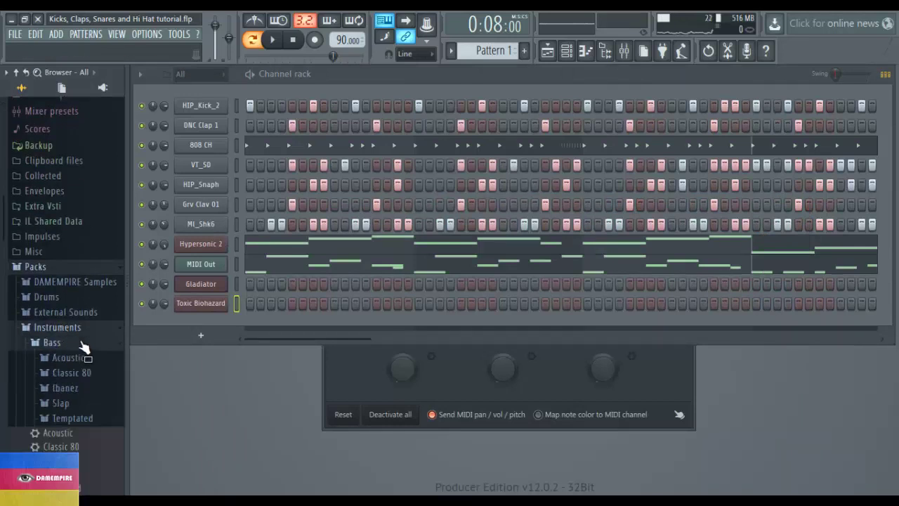
pyautogui.click(83, 347)
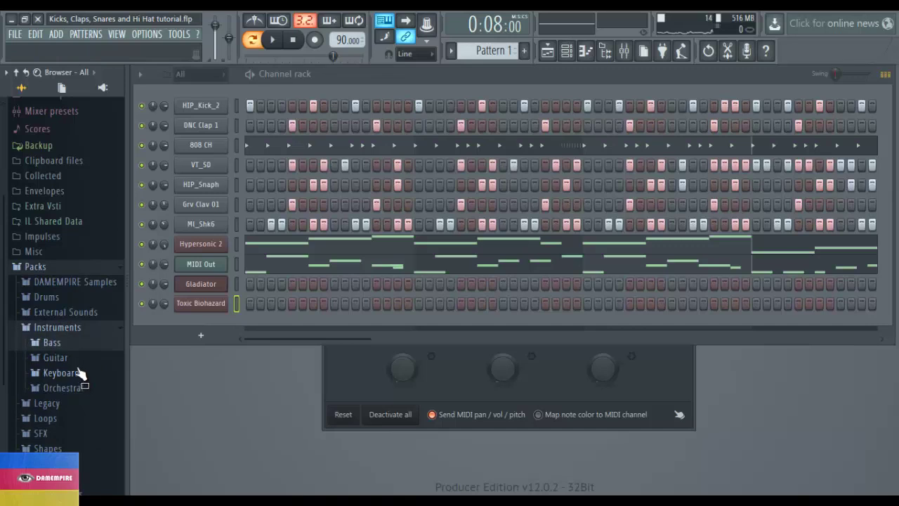
pyautogui.click(77, 361)
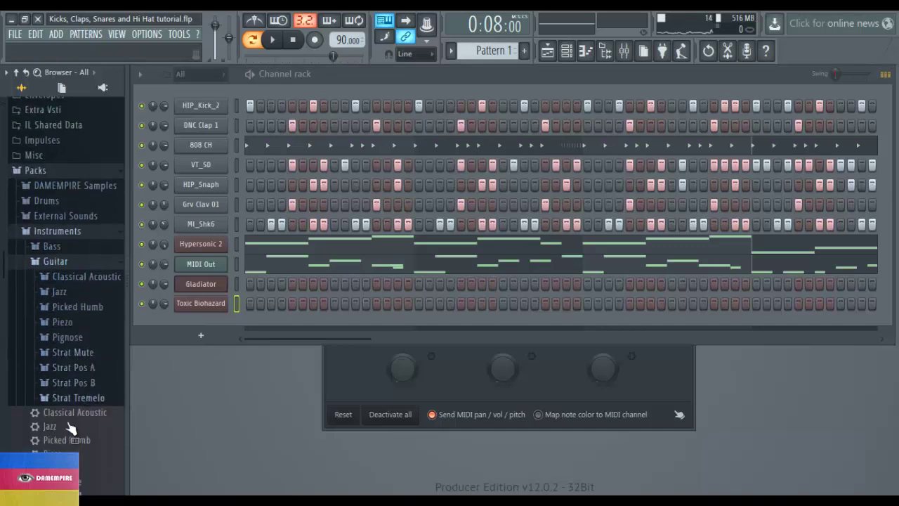
pyautogui.moveTo(69, 419); pyautogui.dragTo(168, 372)
pyautogui.moveTo(196, 340); pyautogui.dragTo(198, 315)
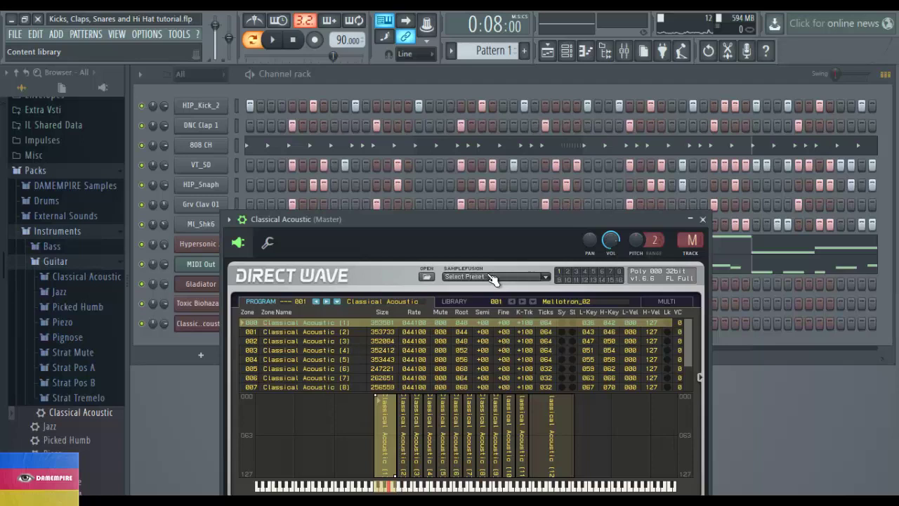
pyautogui.moveTo(104, 413); pyautogui.dragTo(197, 326)
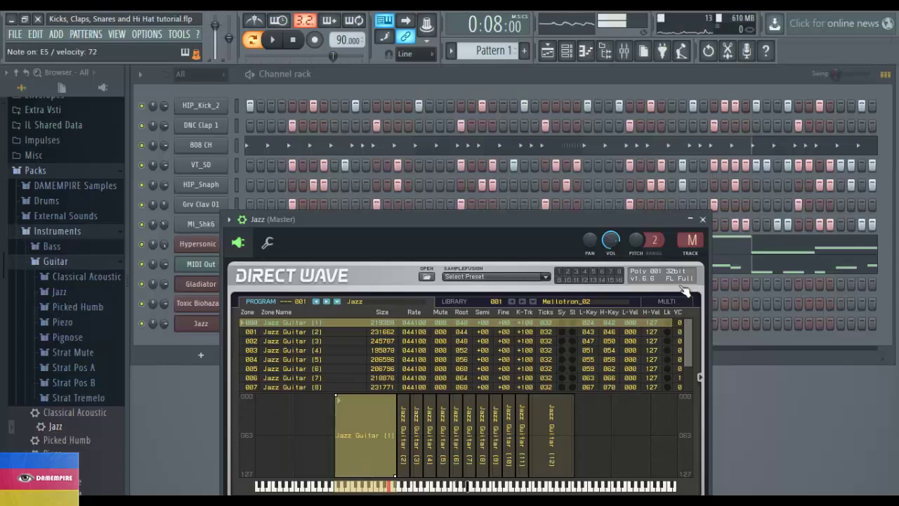
pyautogui.click(702, 219)
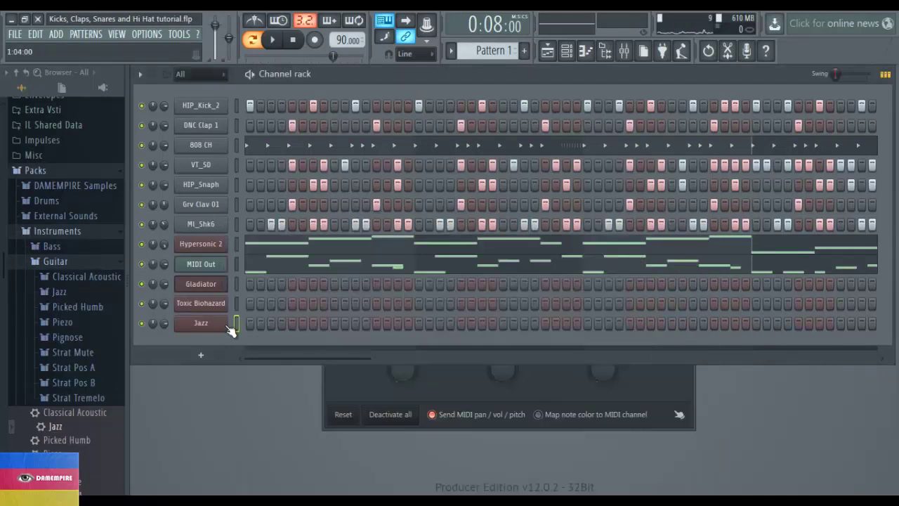
# Step: Delete the Jazz and Toxic Biohazard channels from the channel rack
pyautogui.rightClick(207, 322)
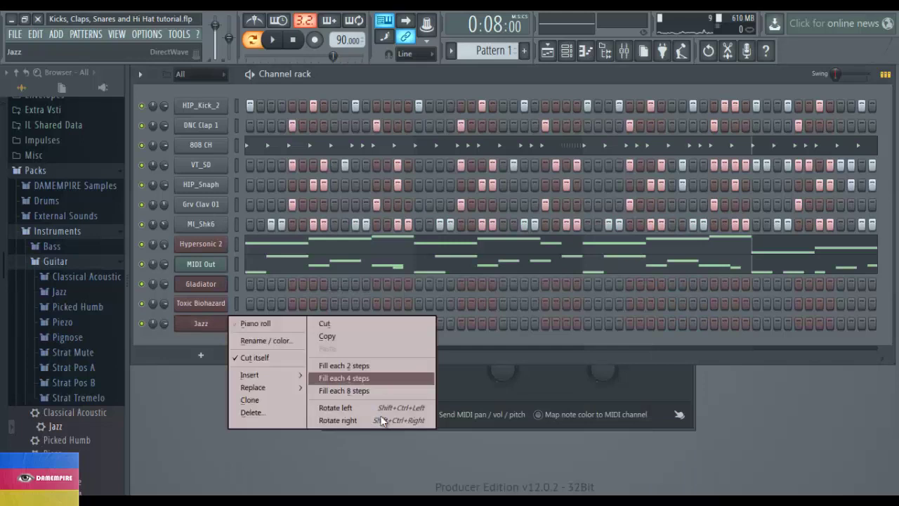
pyautogui.click(298, 414)
pyautogui.click(514, 298)
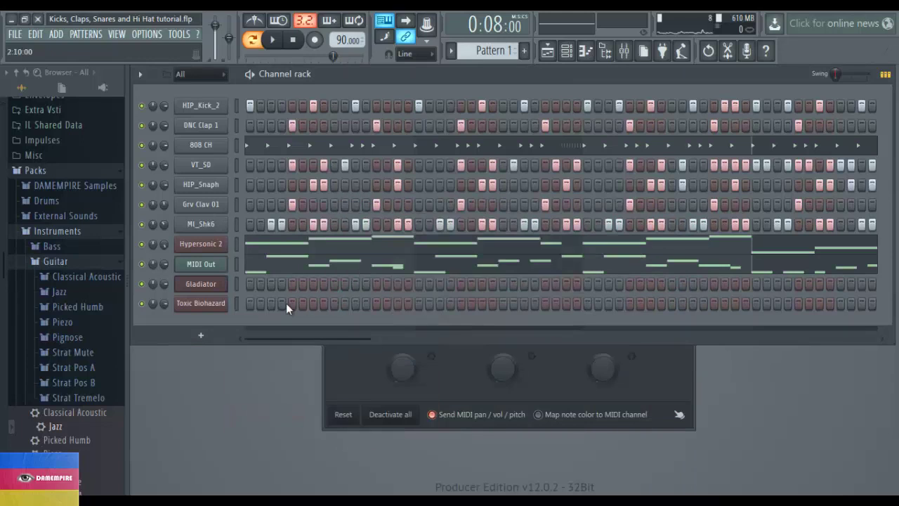
pyautogui.rightClick(220, 311)
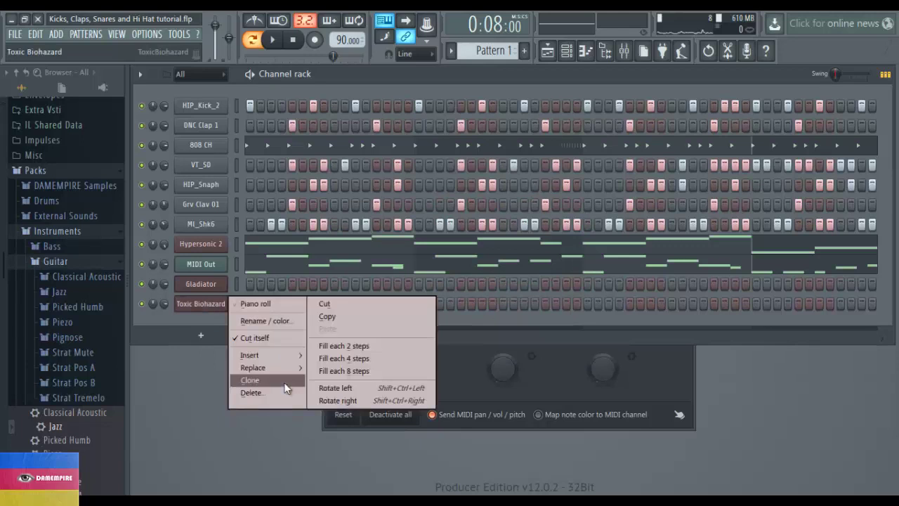
pyautogui.click(282, 392)
pyautogui.press('Return')
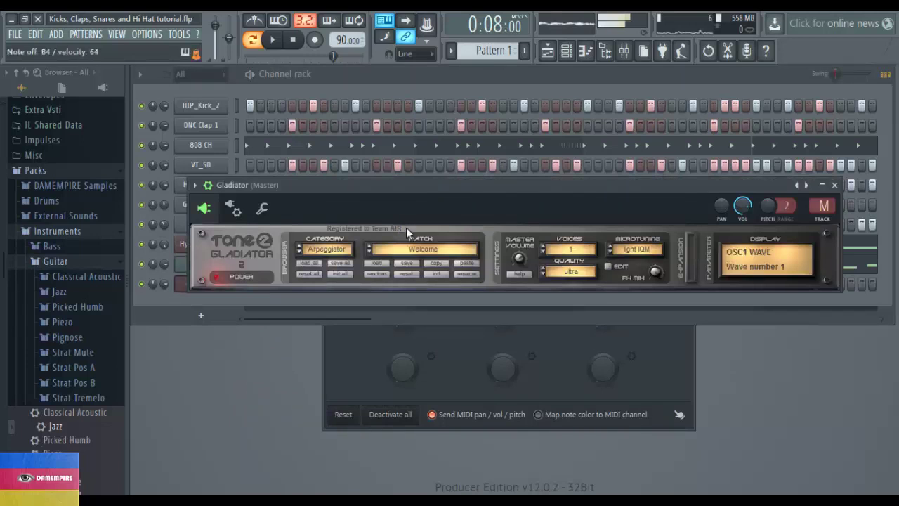
# Step: Load the LD Krocha MF patch from Gladiator's Lead category, audition it over the pattern and close the plugin window
pyautogui.click(347, 249)
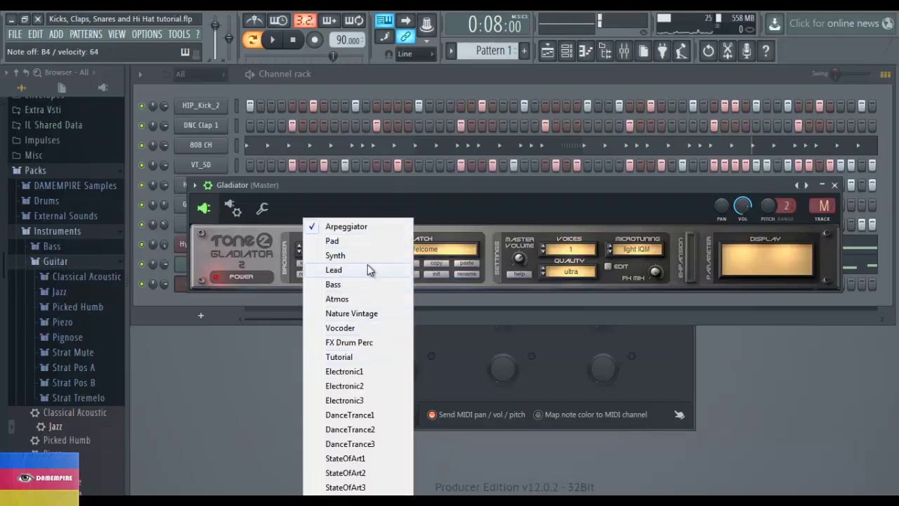
pyautogui.click(363, 270)
pyautogui.press('space')
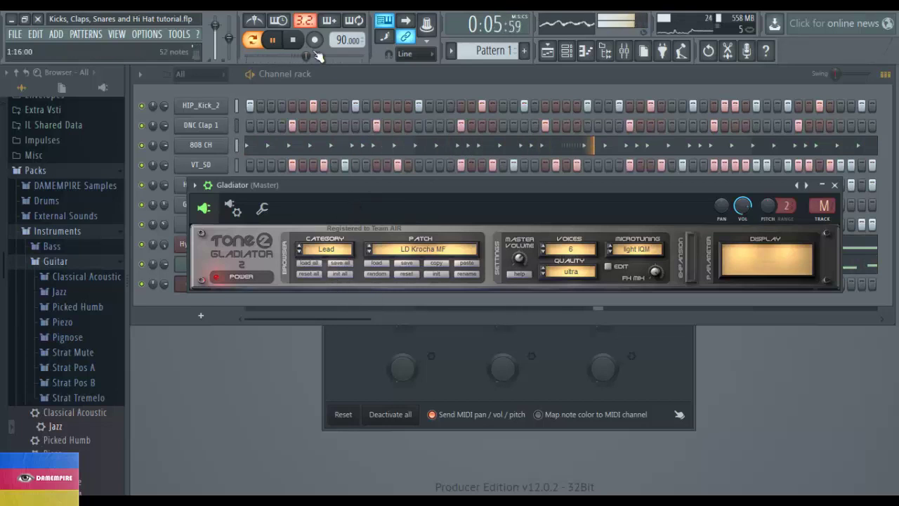
pyautogui.click(276, 41)
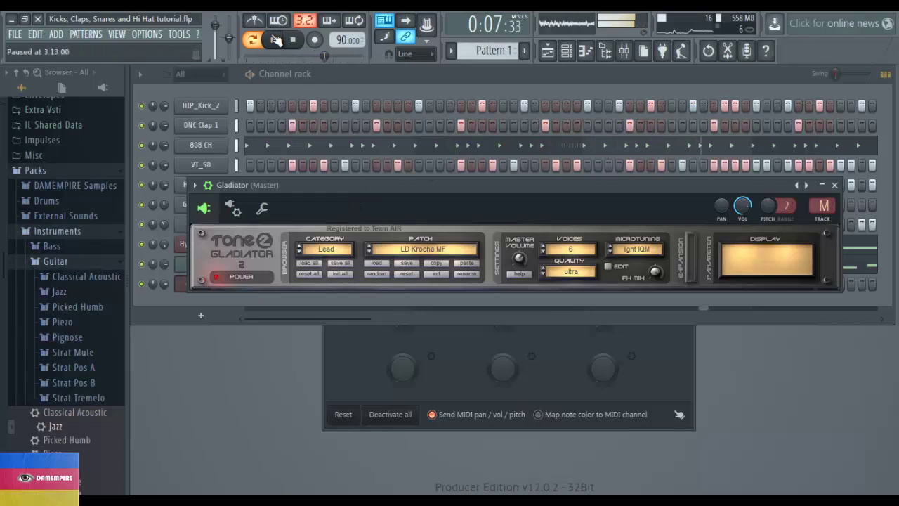
pyautogui.click(335, 74)
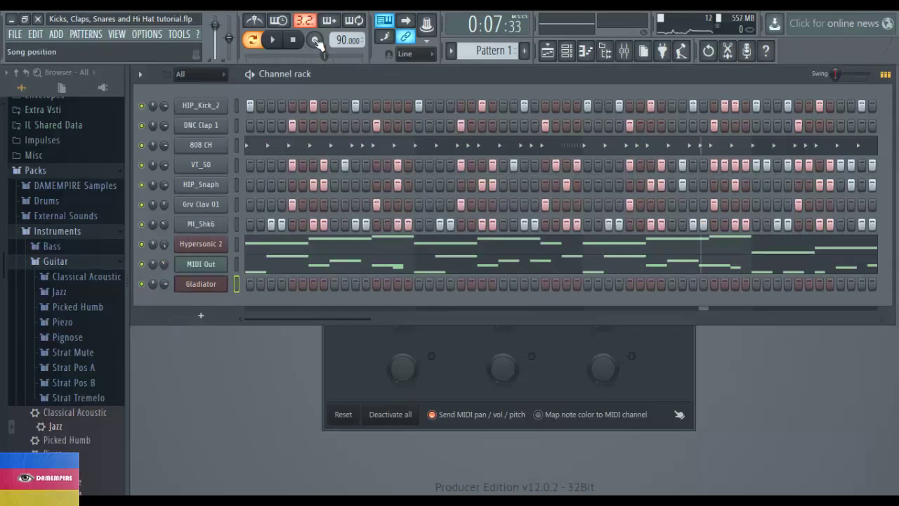
# Step: Record a lead melody on the Gladiator channel across the four bars of Pattern 1
pyautogui.click(279, 46)
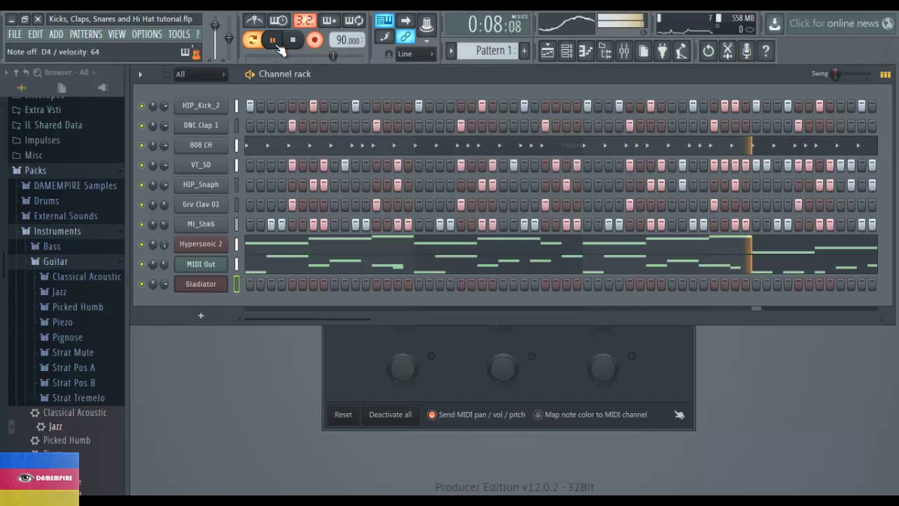
pyautogui.click(279, 47)
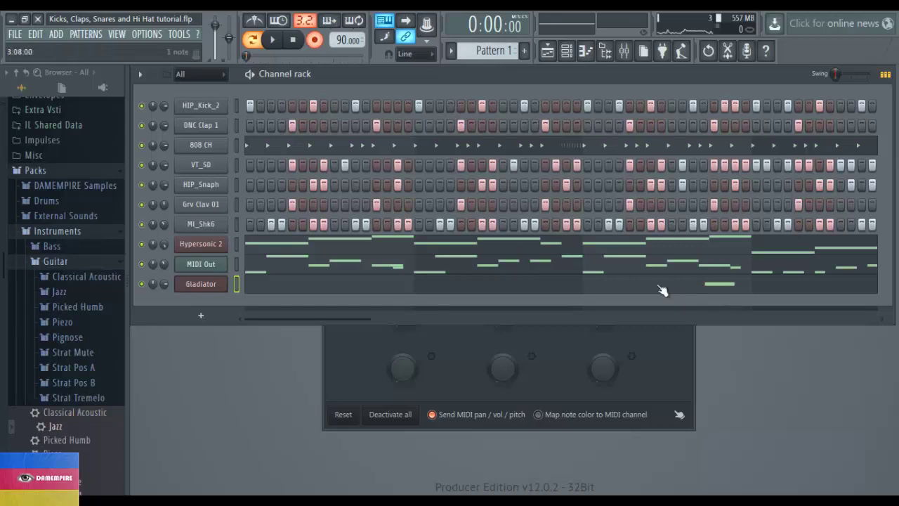
pyautogui.click(276, 40)
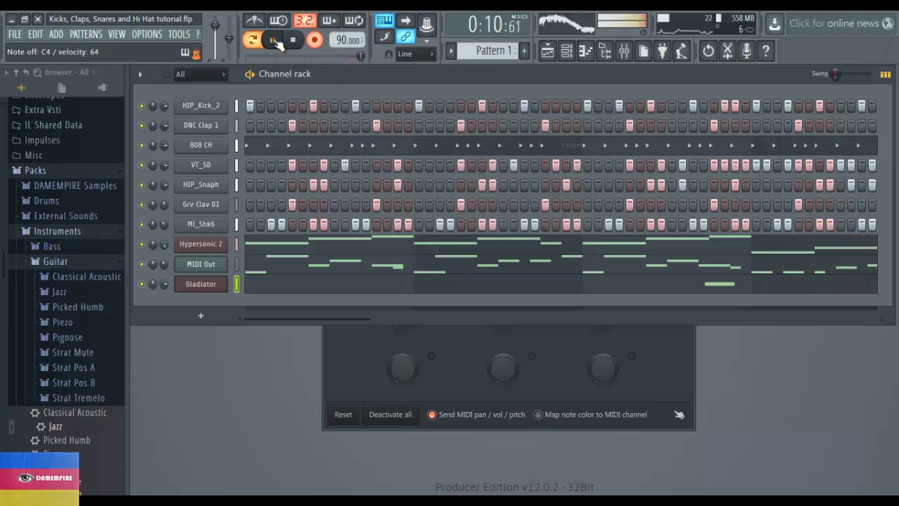
pyautogui.click(274, 40)
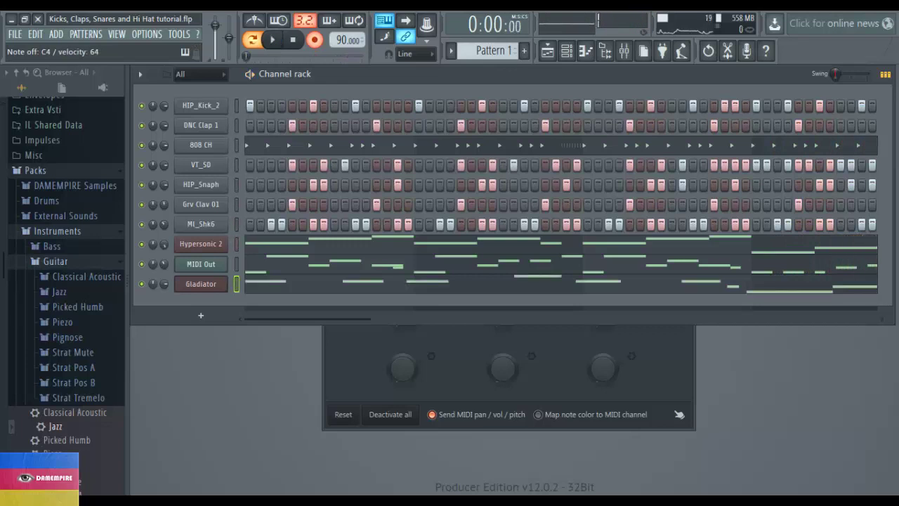
# Step: Quick-quantize all recorded Gladiator notes in the piano roll and play back the melody into bar 2
pyautogui.click(334, 289)
pyautogui.hotkey('ctrl', 'a')
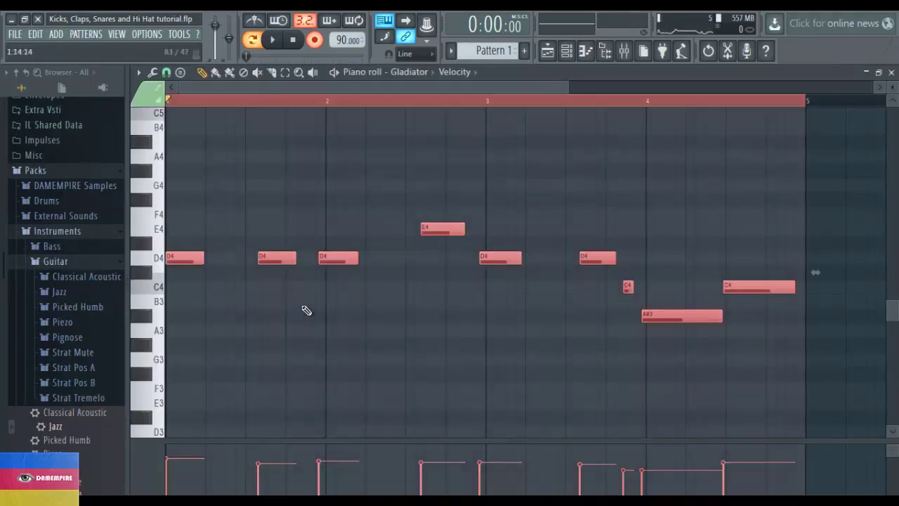
pyautogui.hotkey('ctrl', 'd')
pyautogui.hotkey('ctrl', 'q')
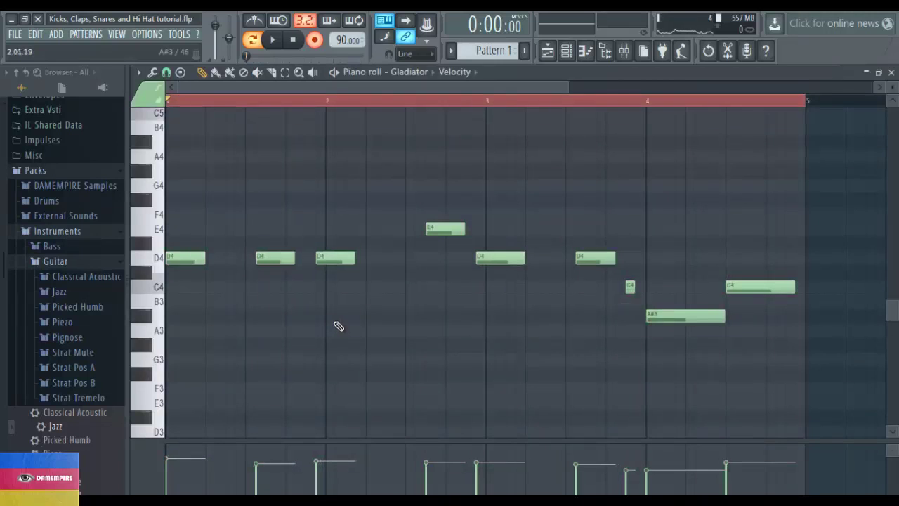
pyautogui.scroll(-2, 340, 324)
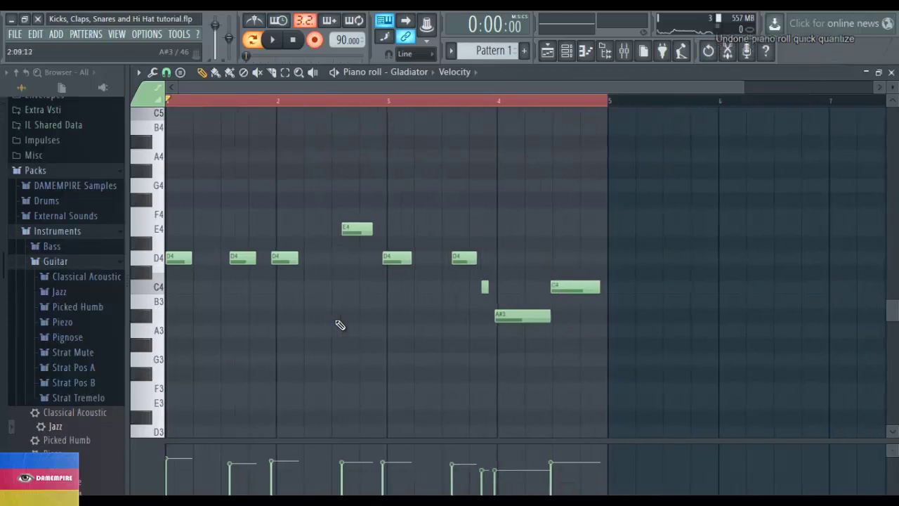
pyautogui.hotkey('ctrl', 'q')
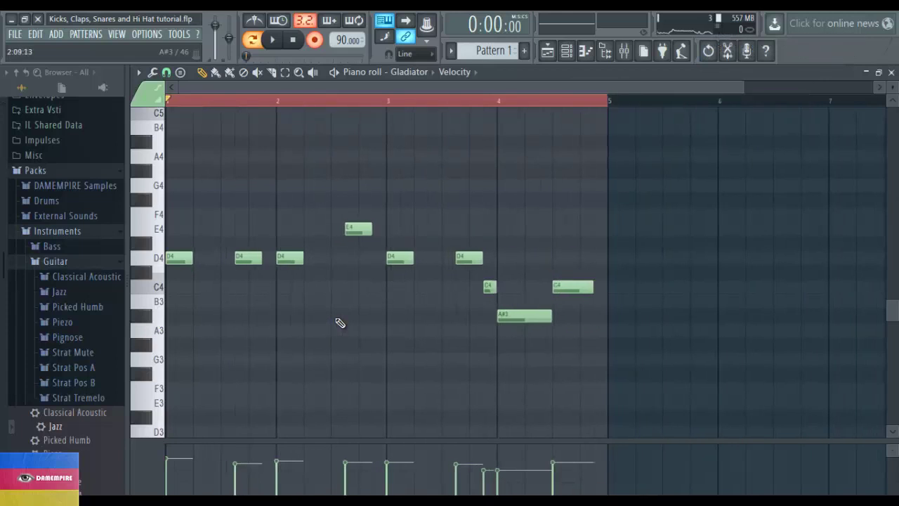
pyautogui.press('space')
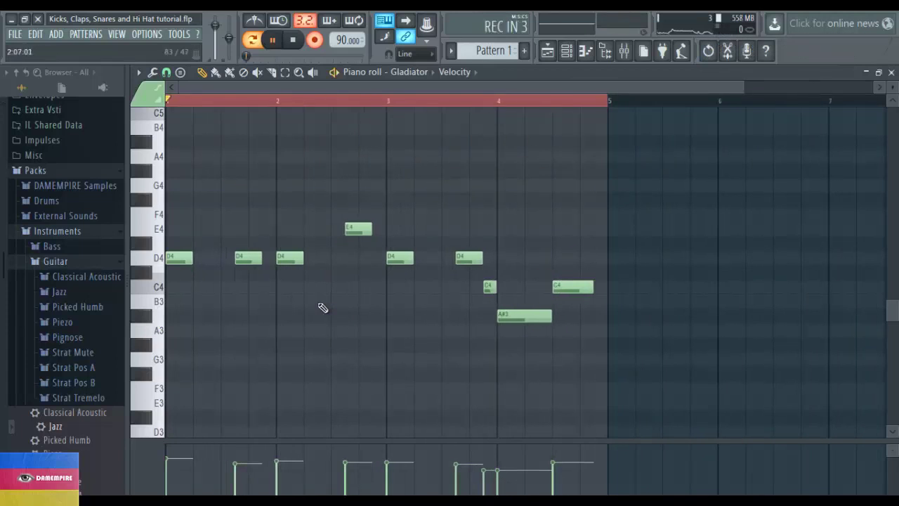
pyautogui.scroll(1, 321, 260)
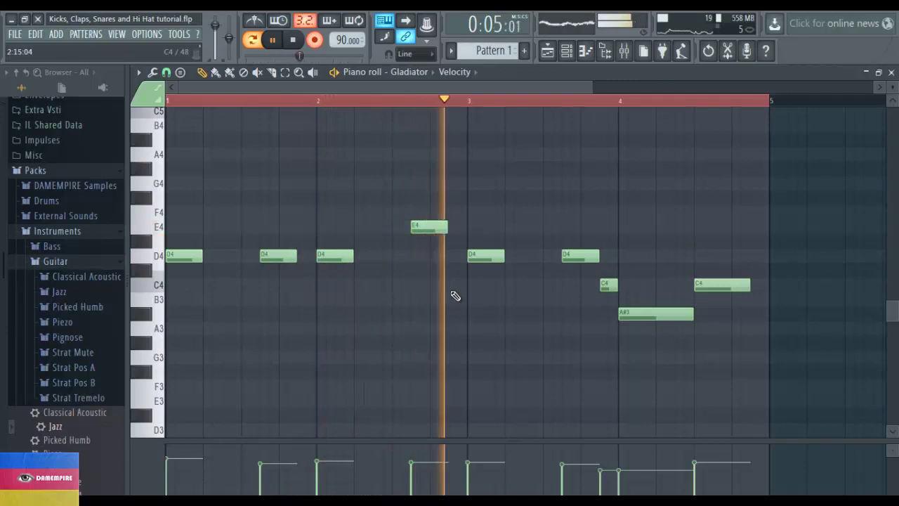
pyautogui.press('space')
# Step: Add a four-step C#4 note to the Gladiator melody at 2:15, between the E4 note and the bar 3 D4 note
pyautogui.click(433, 223)
pyautogui.moveTo(452, 241); pyautogui.dragTo(447, 359)
pyautogui.moveTo(432, 216); pyautogui.dragTo(156, 167)
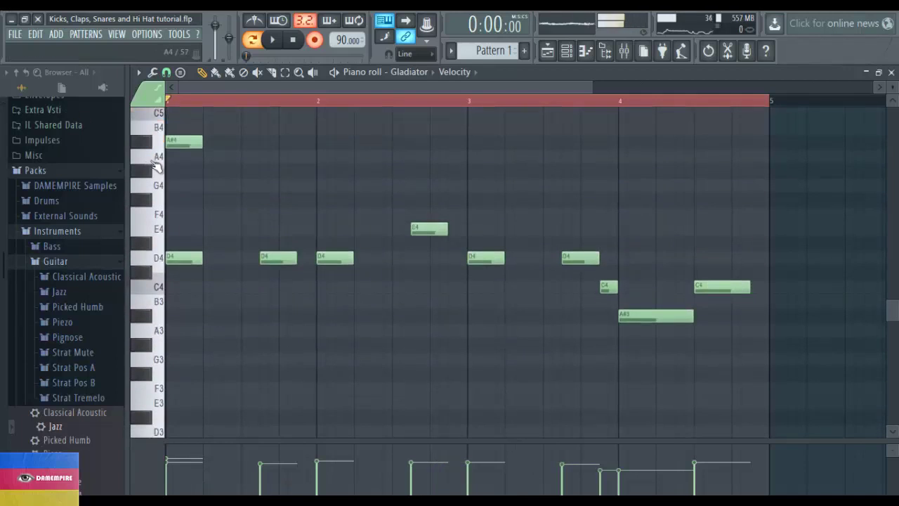
pyautogui.moveTo(188, 142); pyautogui.dragTo(471, 183)
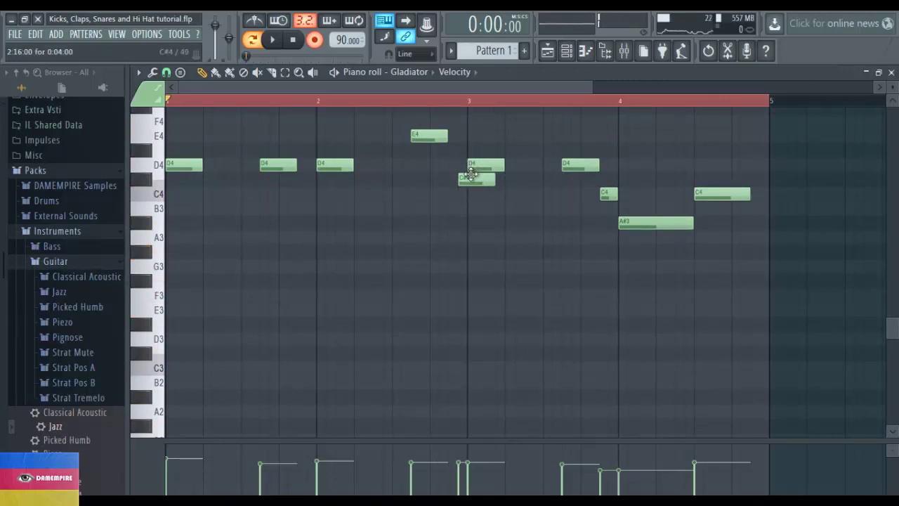
pyautogui.moveTo(464, 175); pyautogui.dragTo(454, 174)
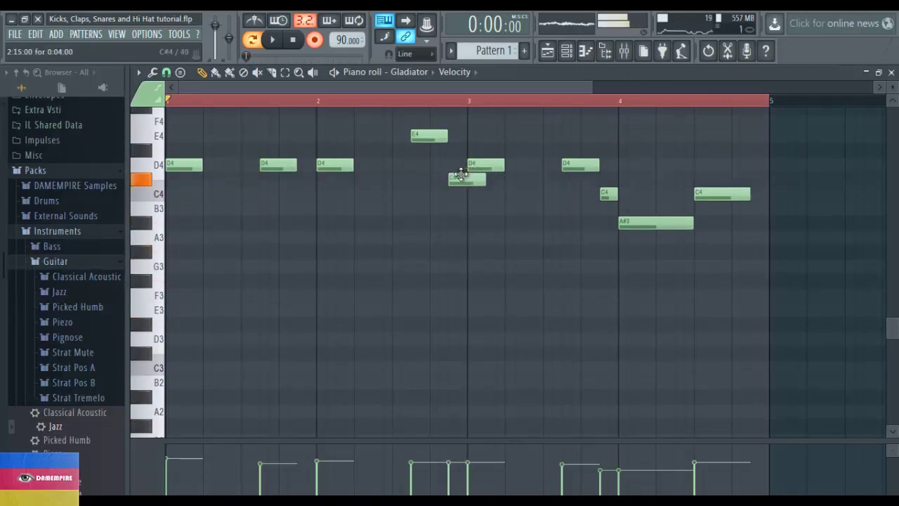
# Step: Lower the added note at 2:15 to B3 and play the melody with recording switched off
pyautogui.click(437, 147)
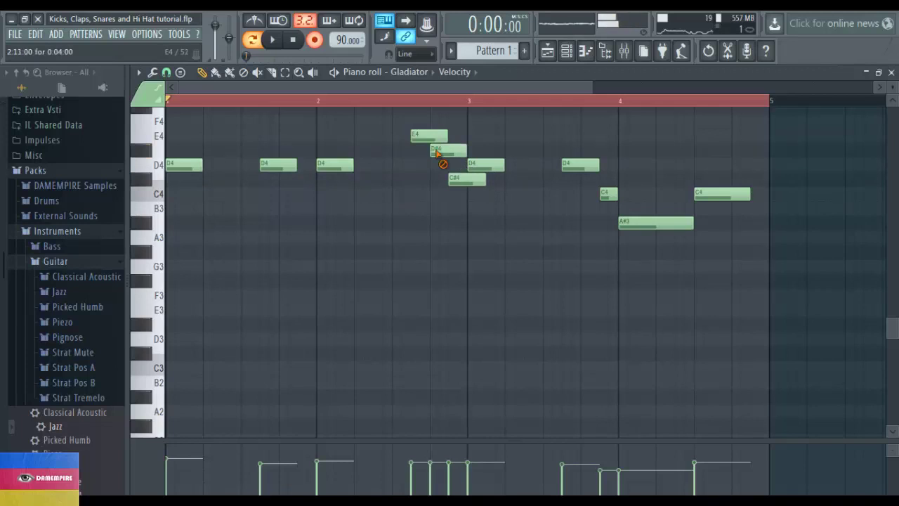
pyautogui.rightClick(436, 150)
pyautogui.click(431, 137)
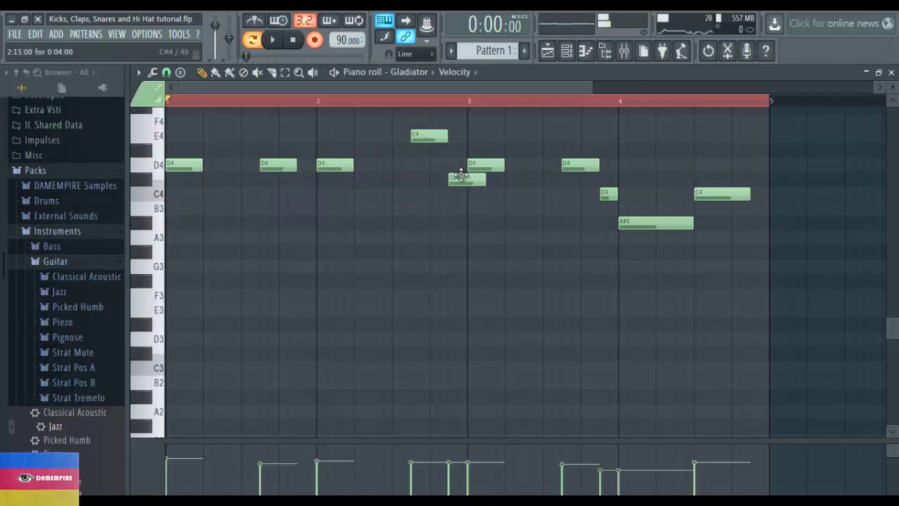
pyautogui.moveTo(460, 175); pyautogui.dragTo(464, 209)
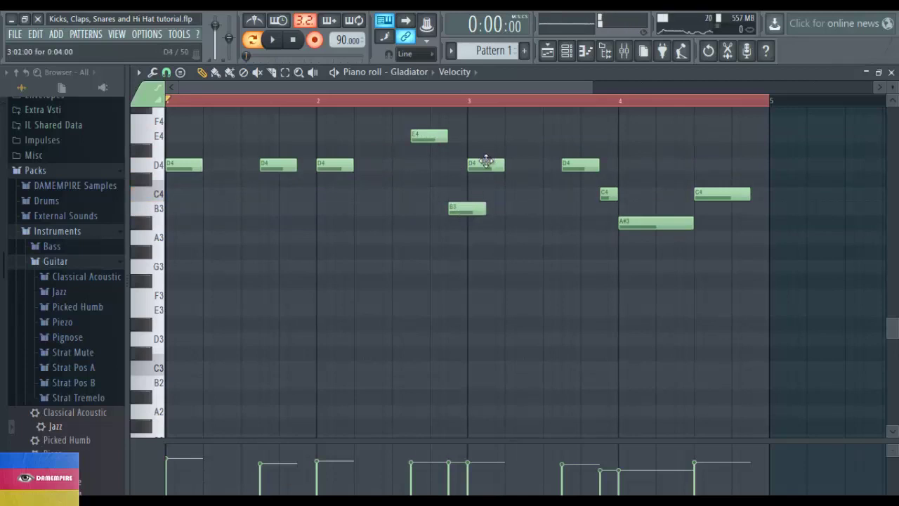
pyautogui.click(486, 161)
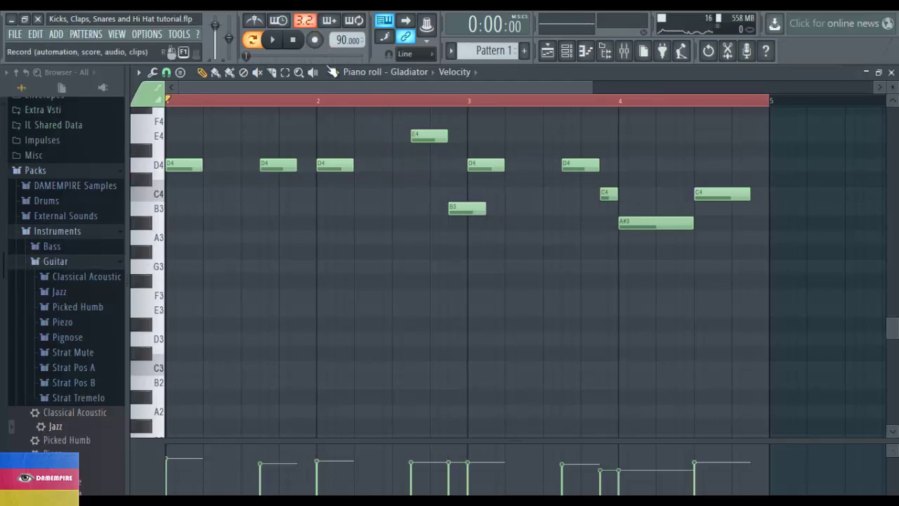
pyautogui.press('space')
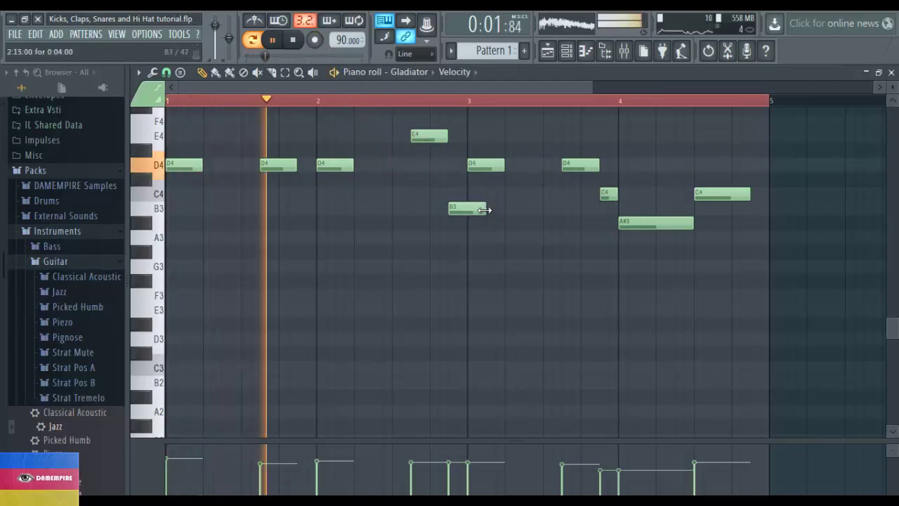
# Step: Shorten the B3 note at 2:15 to two steps, raise it to C4 and play the Gladiator melody
pyautogui.moveTo(485, 210); pyautogui.dragTo(466, 211)
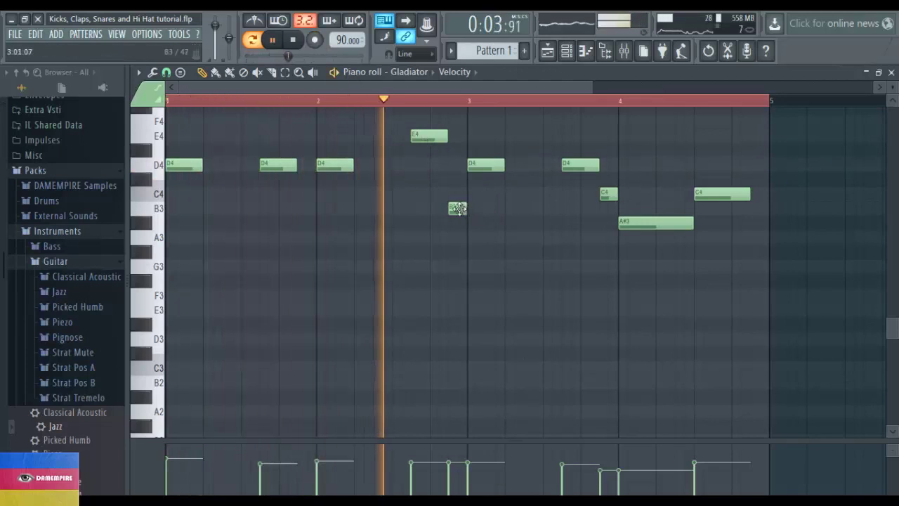
pyautogui.press('space')
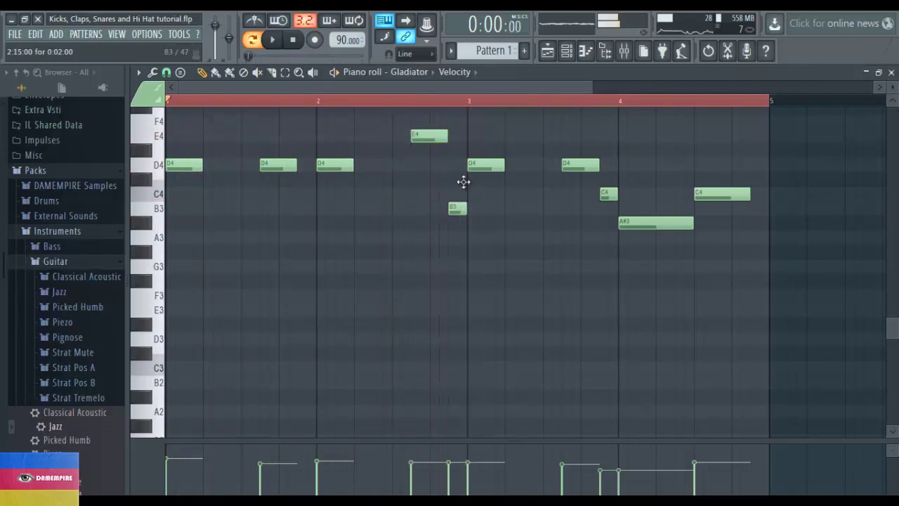
pyautogui.moveTo(453, 209)
pyautogui.mouseDown()
pyautogui.moveTo(463, 208)
pyautogui.moveTo(460, 195)
pyautogui.mouseUp()
pyautogui.press('space')
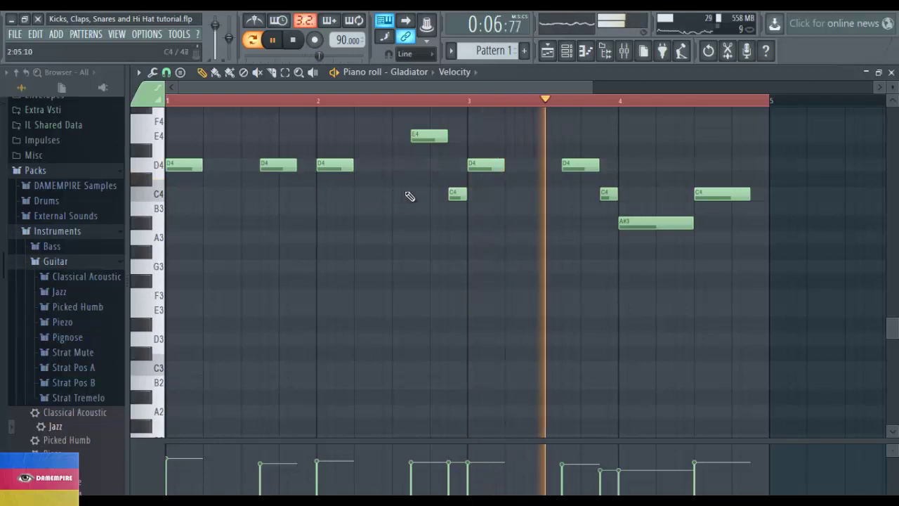
# Step: Delete the short C4 note just before bar 3 from the Gladiator melody and play the pattern
pyautogui.press('space')
pyautogui.rightClick(467, 194)
pyautogui.press('space')
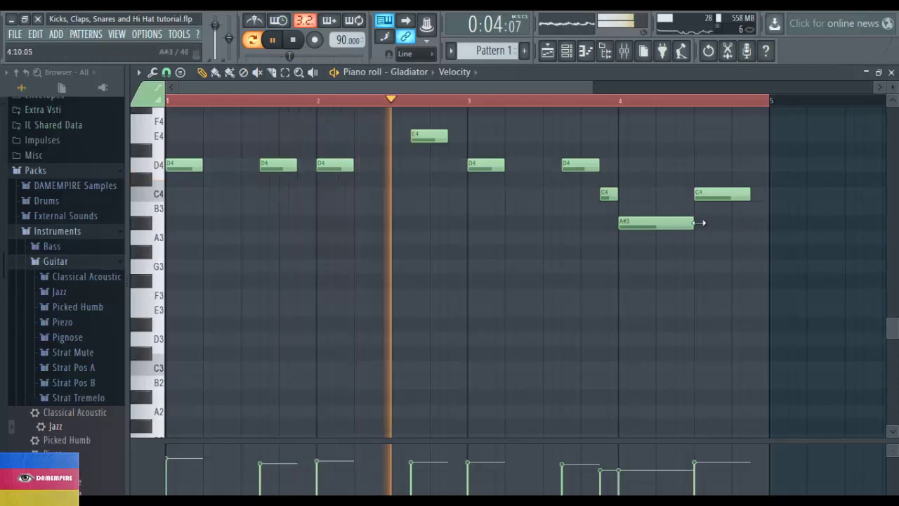
# Step: Shorten the A#3 note at the start of bar 4 to six steps, close the piano roll and stop playback
pyautogui.moveTo(689, 221); pyautogui.dragTo(673, 221)
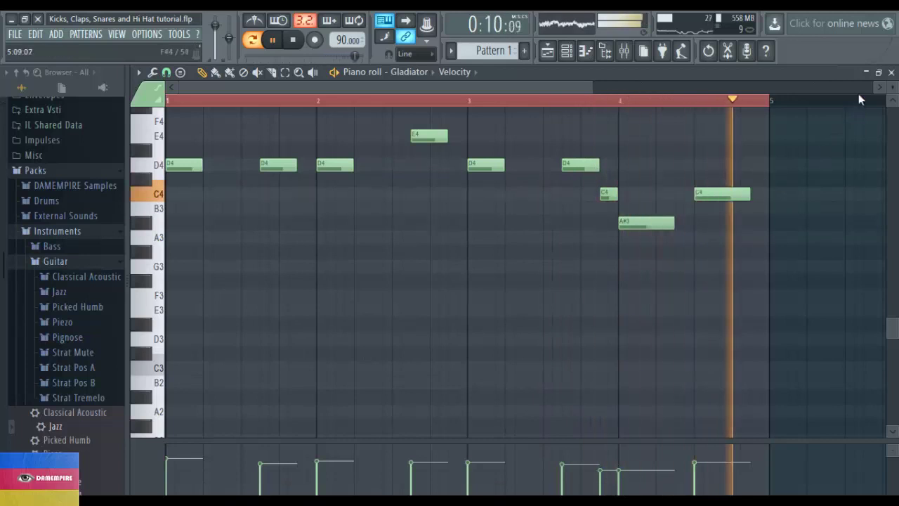
pyautogui.click(890, 71)
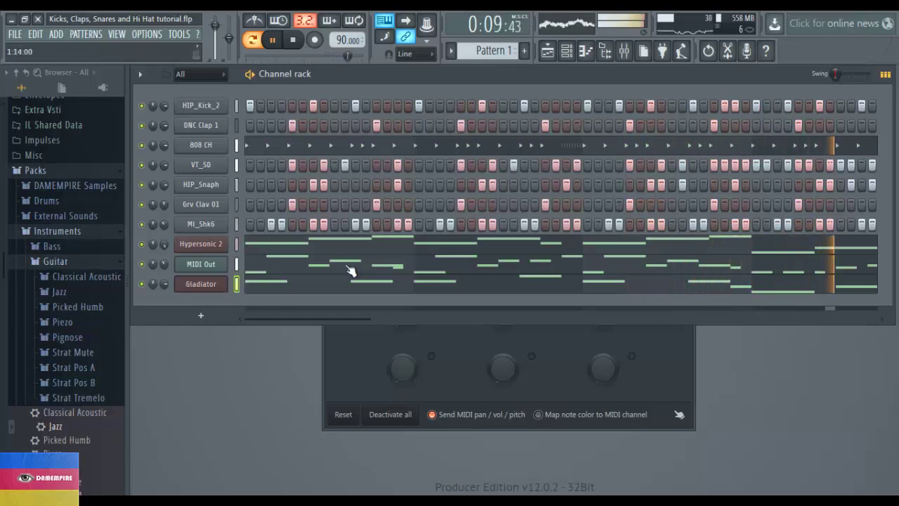
pyautogui.press('space')
# Step: Collapse the Guitar folder and add a second MIDI Out channel below Gladiator on MIDI channel 4
pyautogui.click(100, 444)
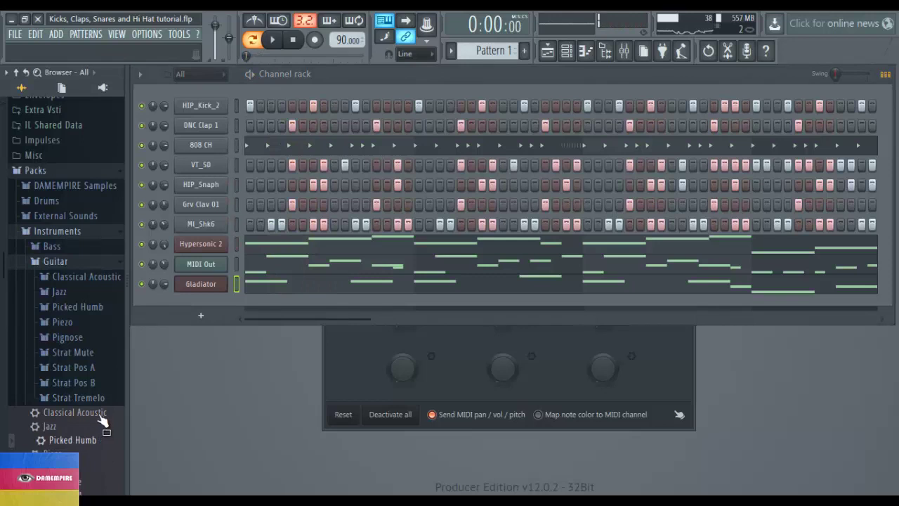
pyautogui.click(62, 262)
pyautogui.click(191, 317)
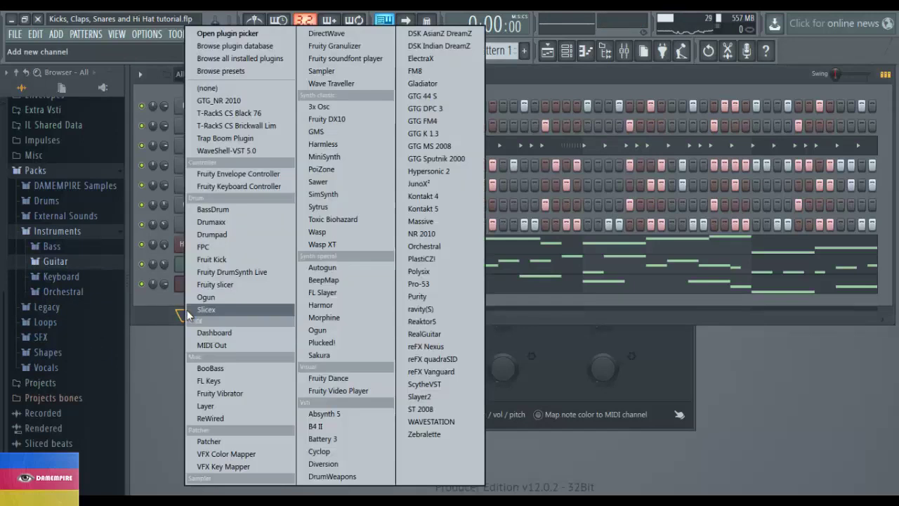
pyautogui.click(230, 345)
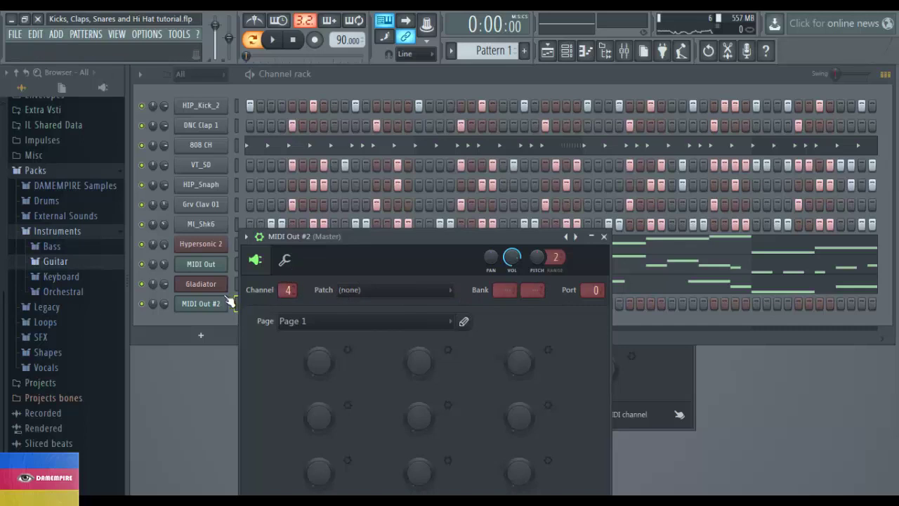
# Step: Select the empty patch slot 4 in Hypersonic 2 and expand the Arpeggios patch category
pyautogui.click(211, 248)
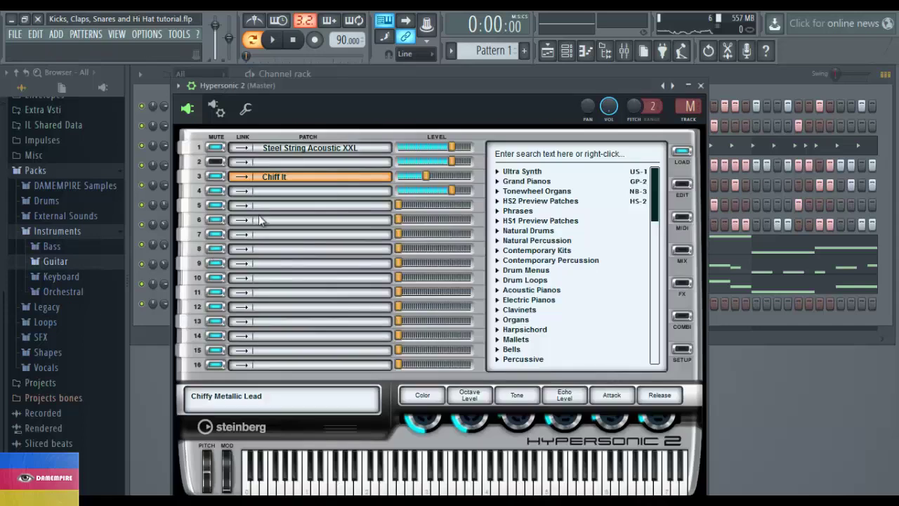
pyautogui.click(278, 191)
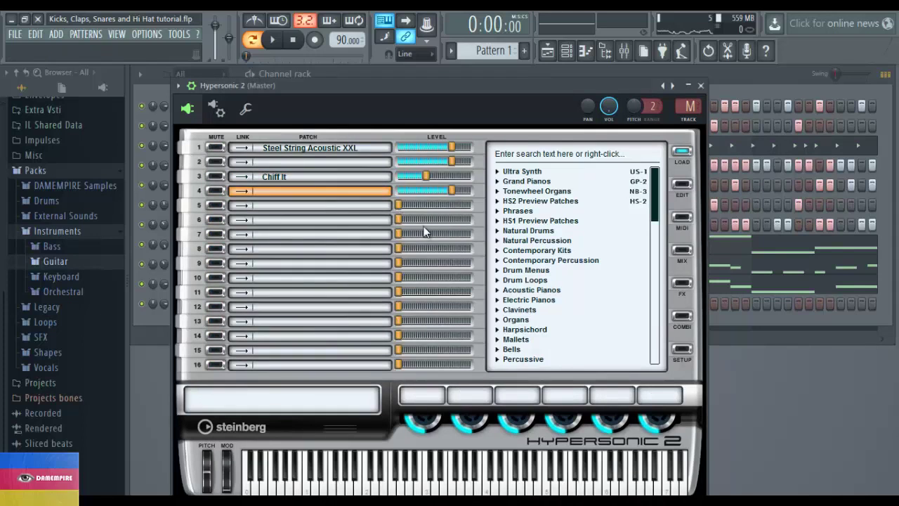
pyautogui.scroll(-6, 519, 262)
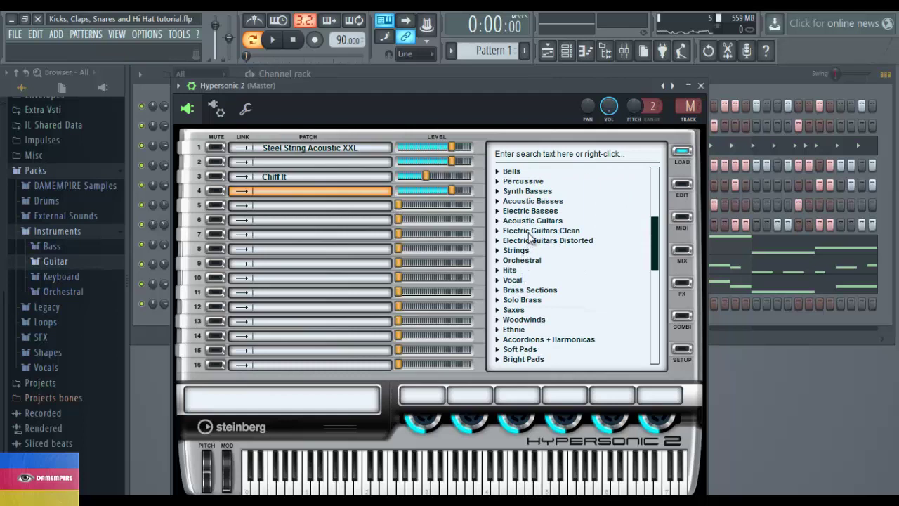
pyautogui.scroll(-3, 531, 239)
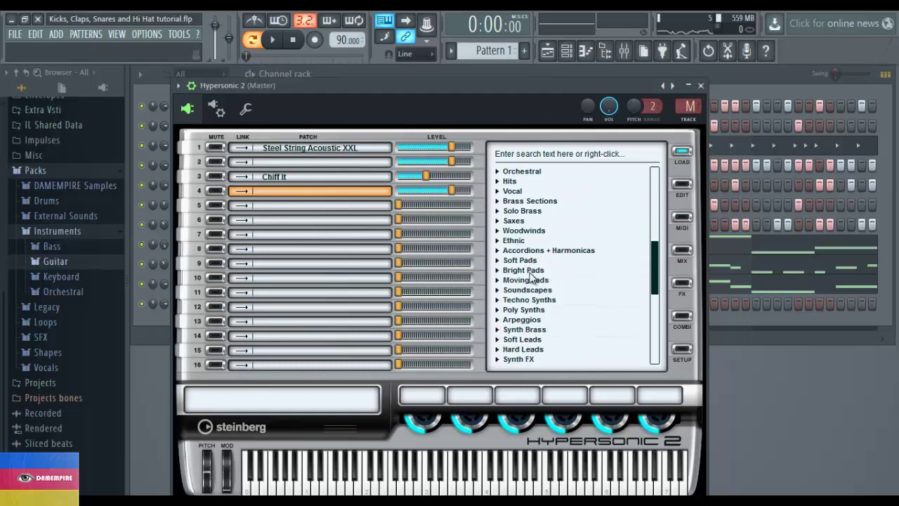
pyautogui.click(526, 320)
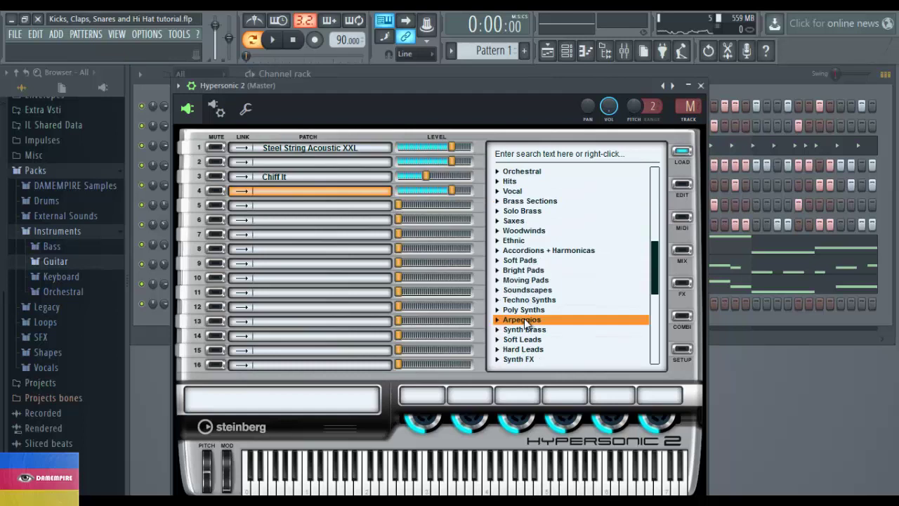
pyautogui.doubleClick(527, 322)
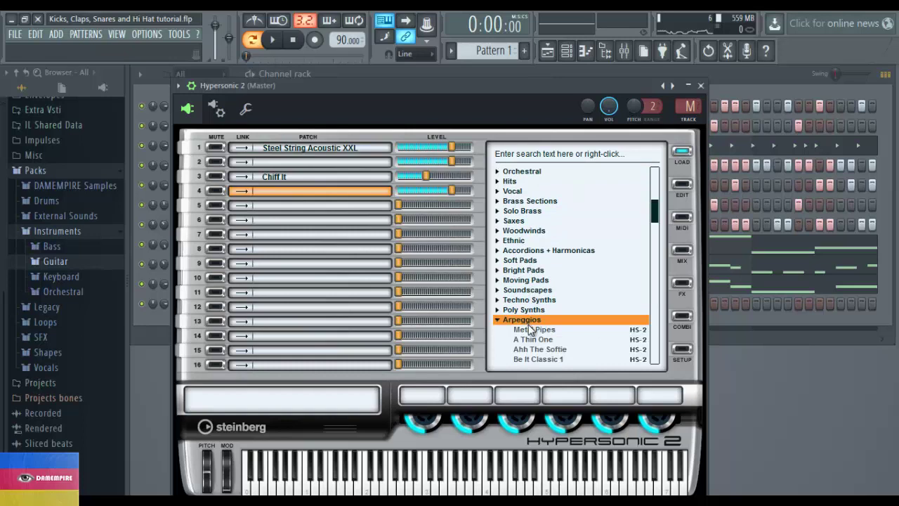
# Step: Try the Metal Pipes and Ahh The Softie arpeggio patches in slot 4 of Hypersonic 2
pyautogui.click(531, 330)
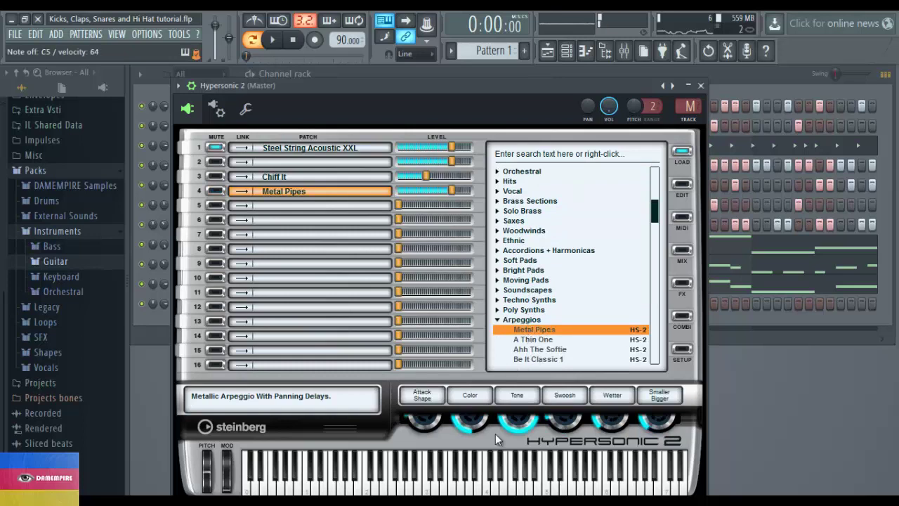
pyautogui.click(485, 492)
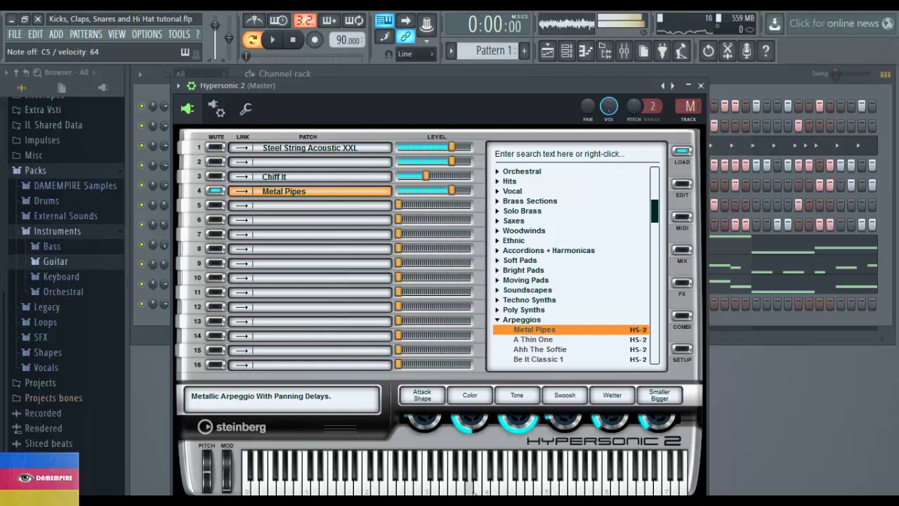
pyautogui.click(453, 492)
pyautogui.click(455, 489)
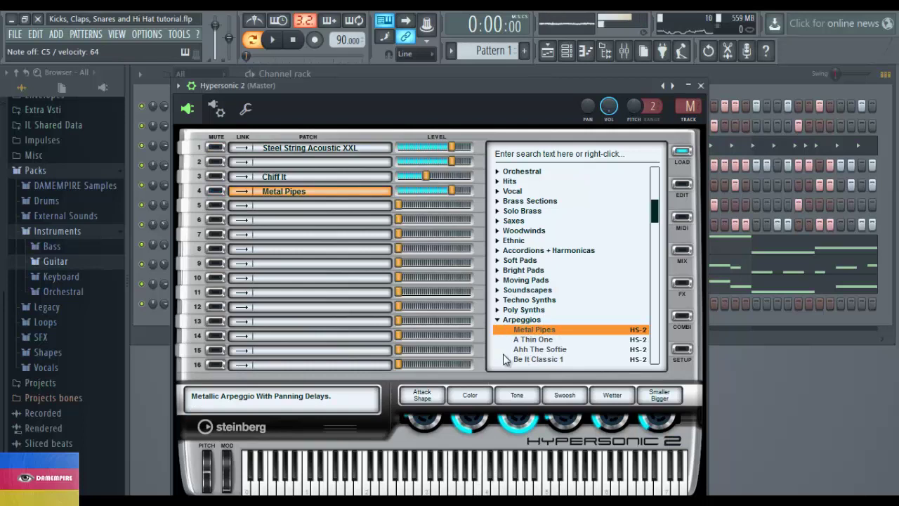
pyautogui.click(529, 349)
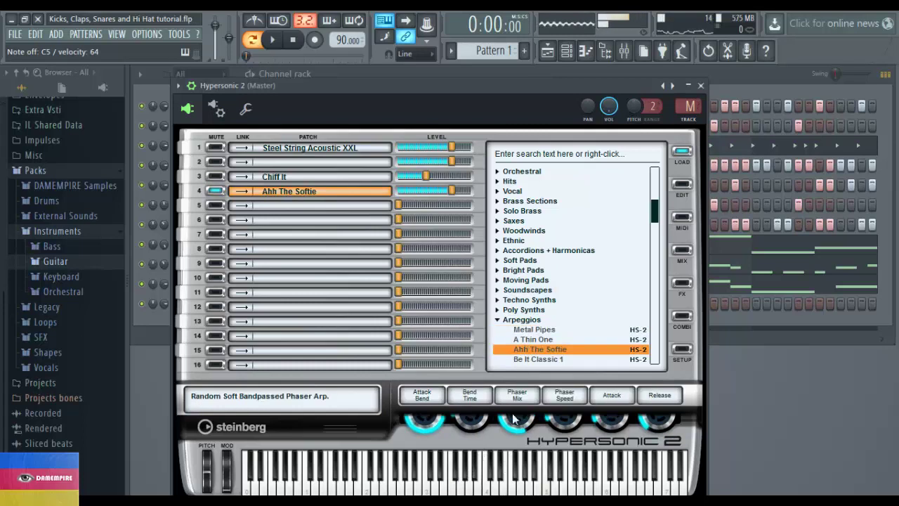
# Step: Load the Be It Classic 1 arpeggio into slot 4 and select the MIDI Out #2 channel for playing it
pyautogui.click(525, 360)
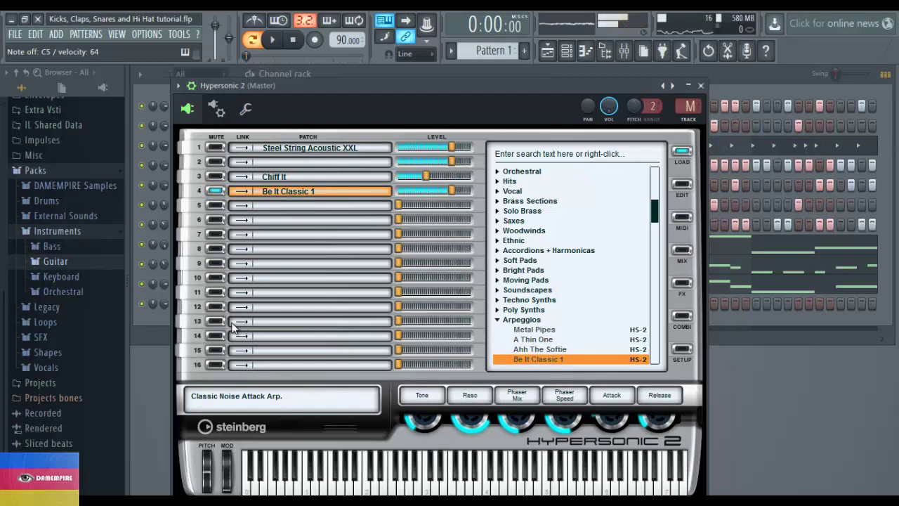
pyautogui.click(169, 319)
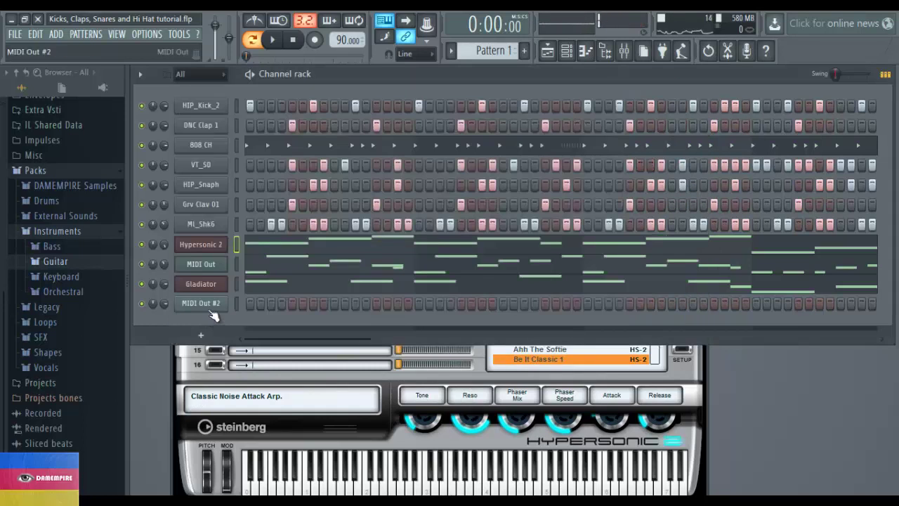
pyautogui.click(204, 308)
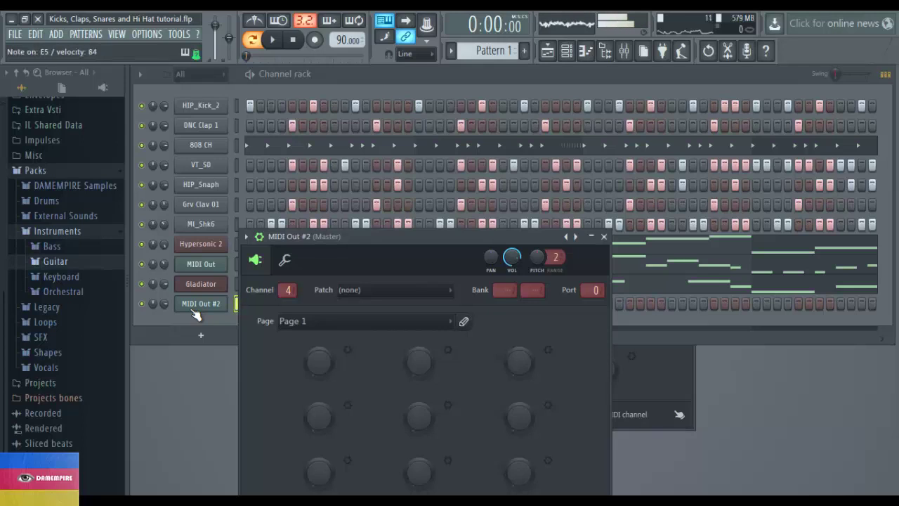
# Step: Play Pattern 1 and rehearse an arpeggio part over it on the MIDI Out #2 channel
pyautogui.press('space')
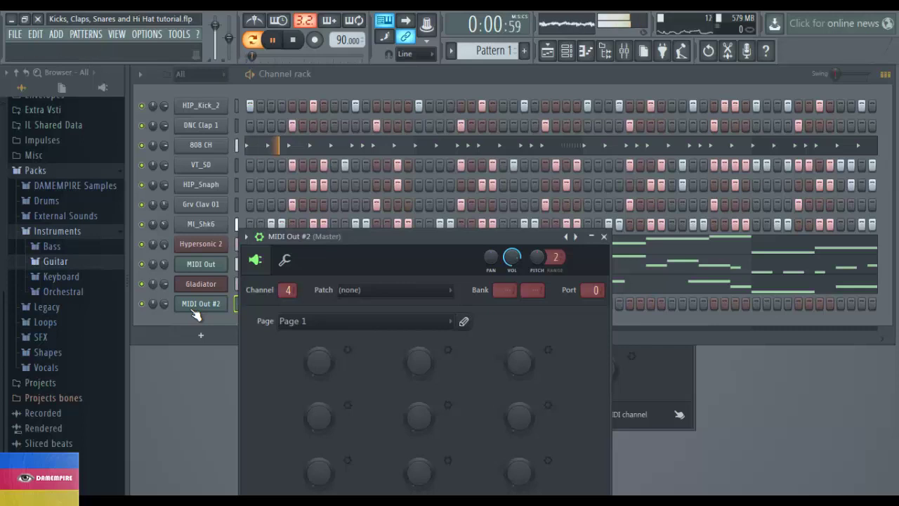
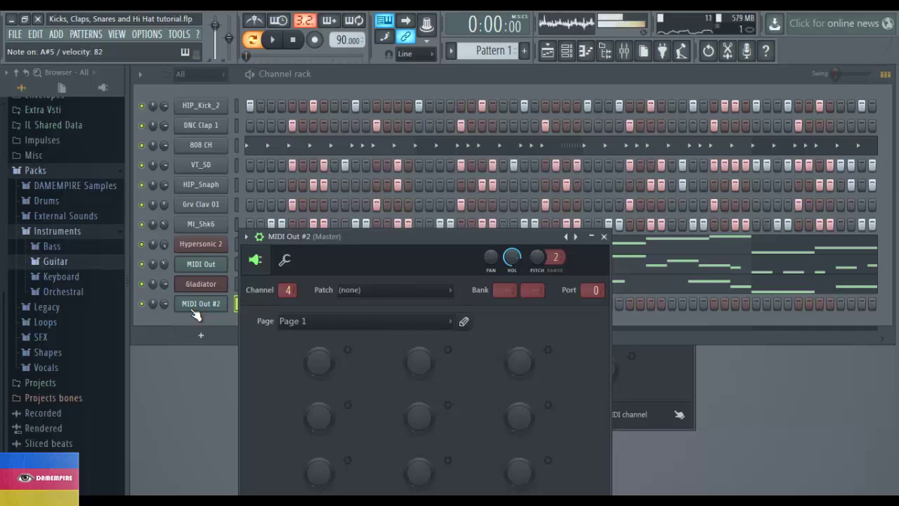
pyautogui.press('space')
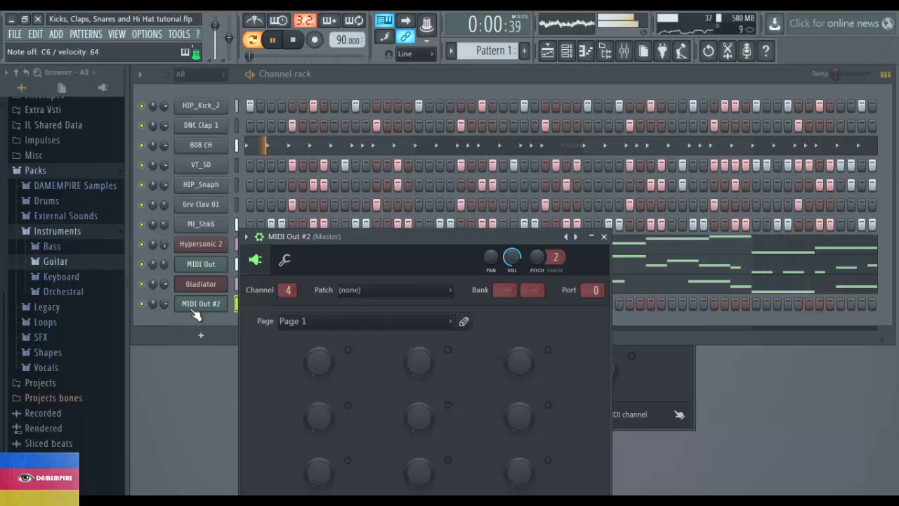
pyautogui.press('space')
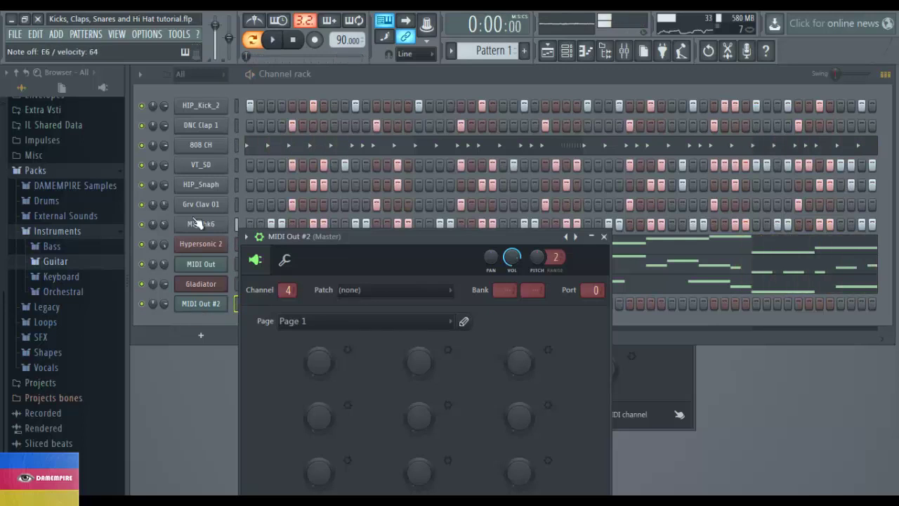
# Step: Try to record the arpeggio part on MIDI Out #2, stopping during the recording count-in
pyautogui.click(335, 69)
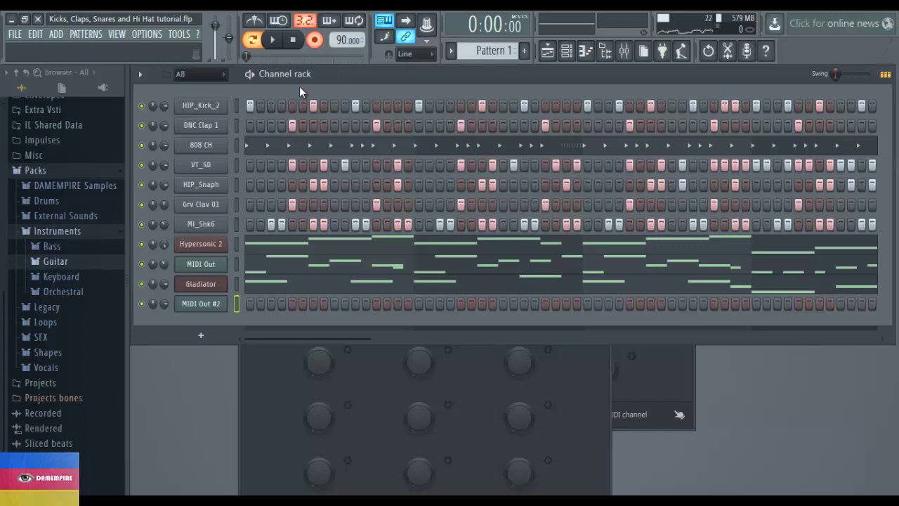
pyautogui.press('e')
pyautogui.press('e')
pyautogui.press('e')
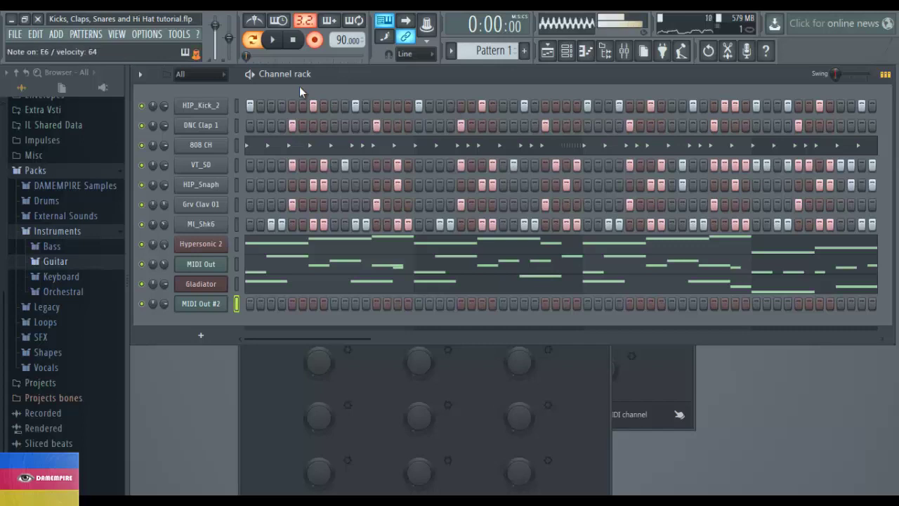
pyautogui.press('space')
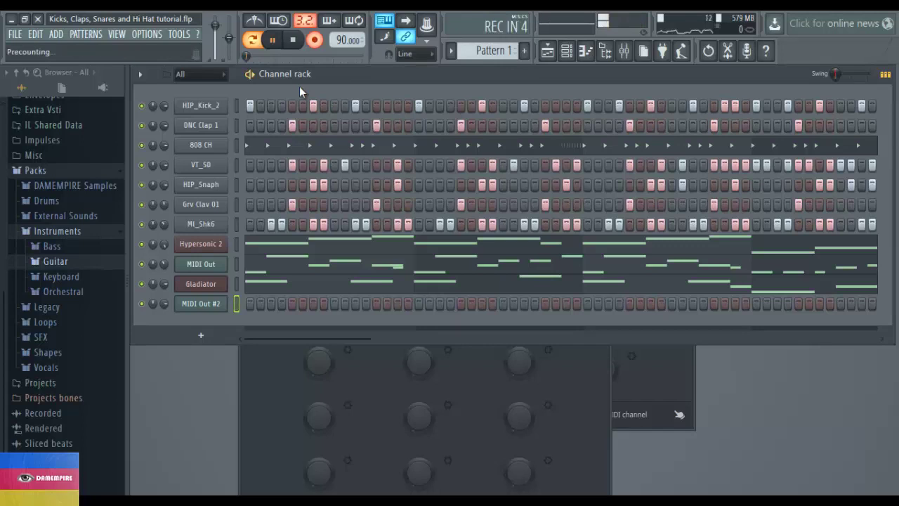
pyautogui.press('e')
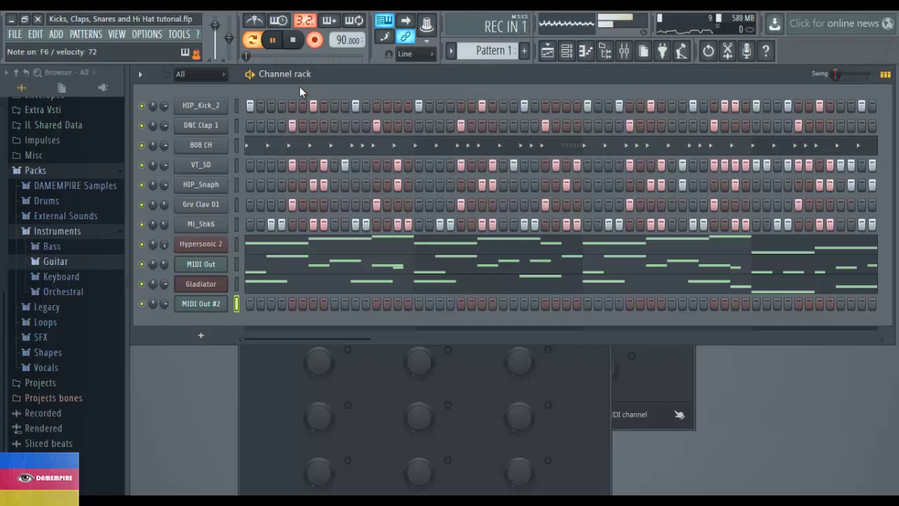
pyautogui.press('space')
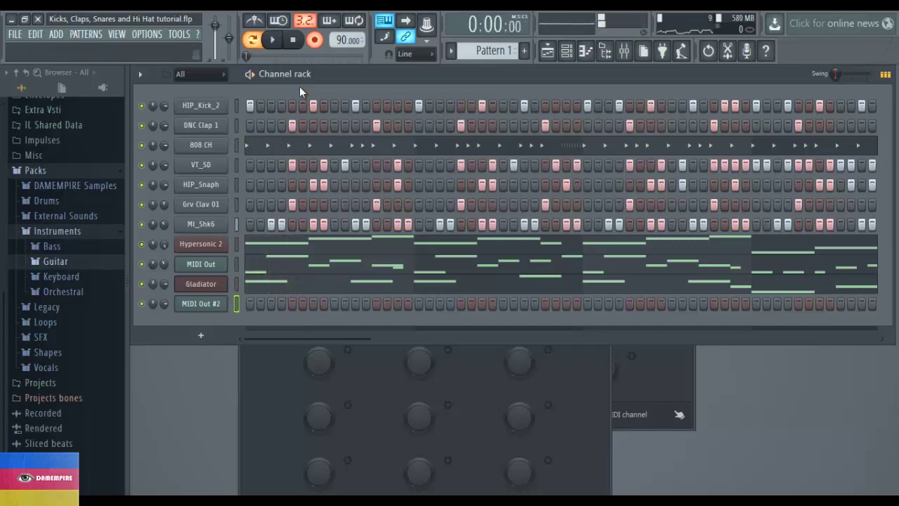
# Step: Examine the first MIDI Out channel's melody notes in the piano roll and return to the channel rack
pyautogui.click(399, 266)
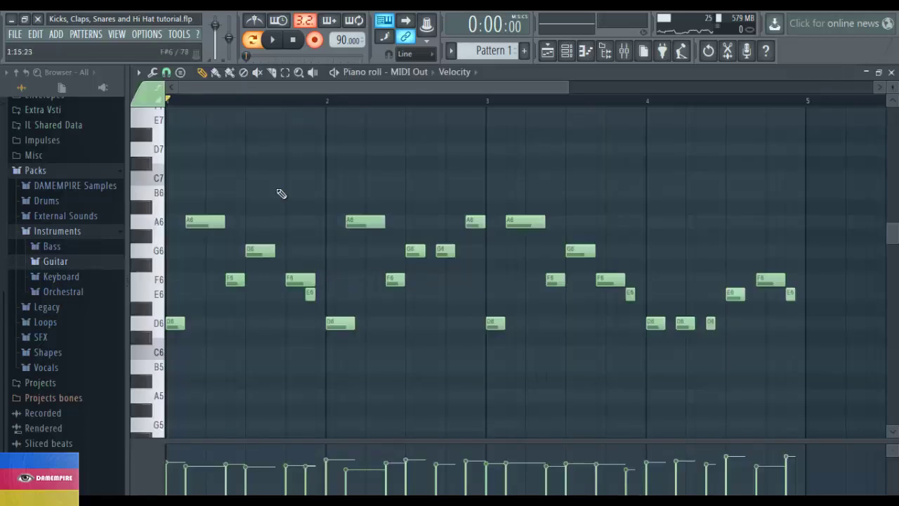
pyautogui.click(284, 109)
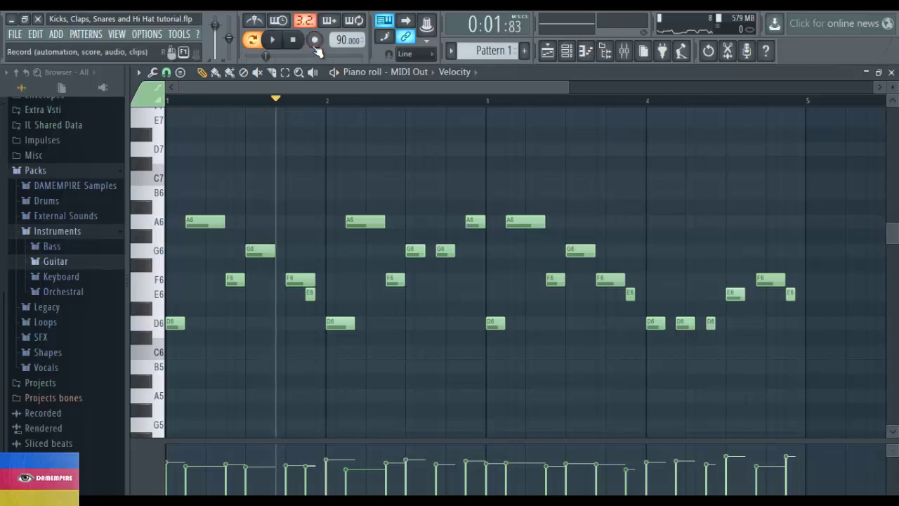
pyautogui.press('space')
pyautogui.press('space')
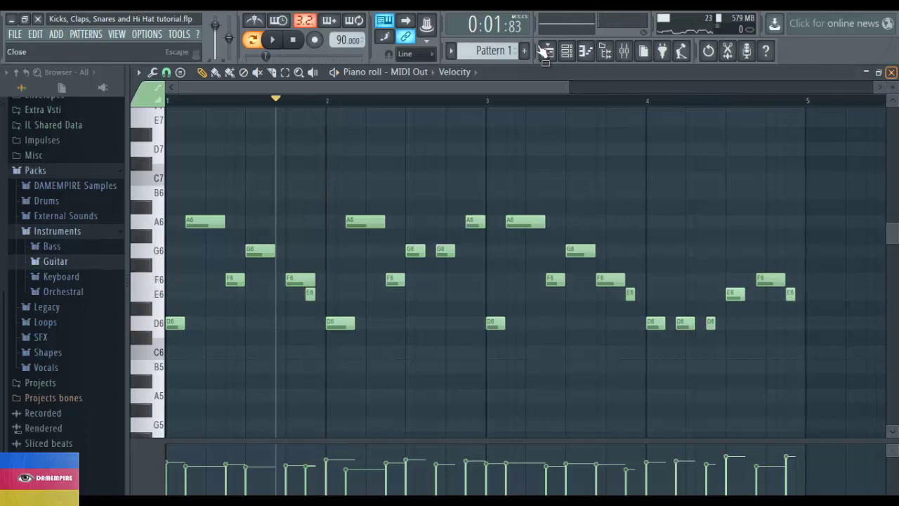
pyautogui.press('Escape')
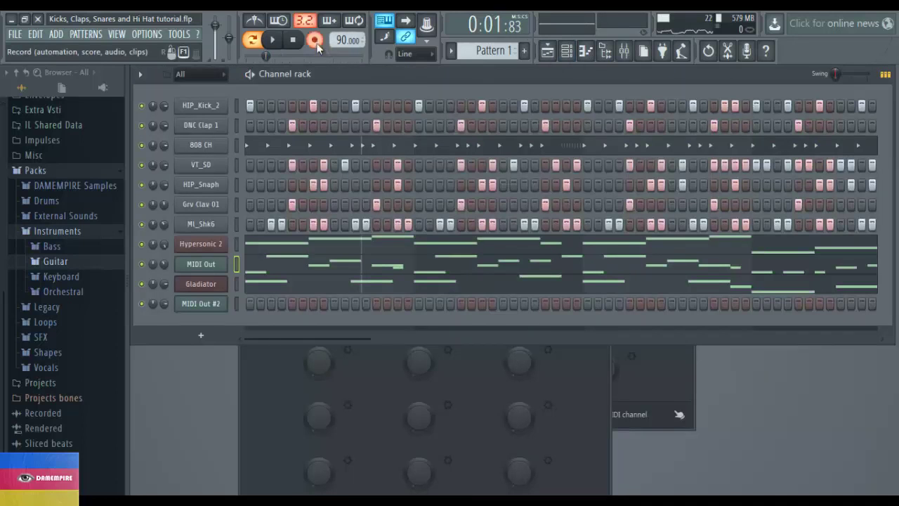
# Step: Record the arpeggio part on the MIDI Out #2 channel over Pattern 1, repeating the take through the full four-bar loop
pyautogui.click(239, 300)
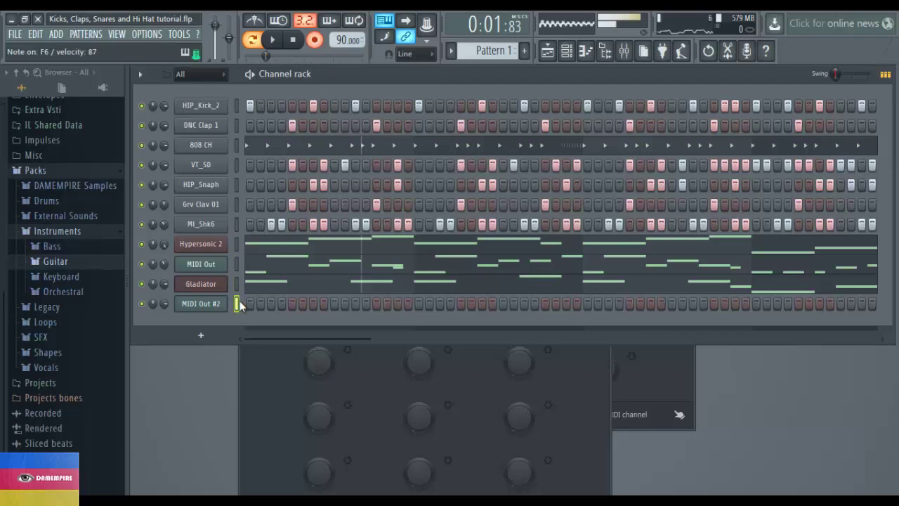
pyautogui.press('space')
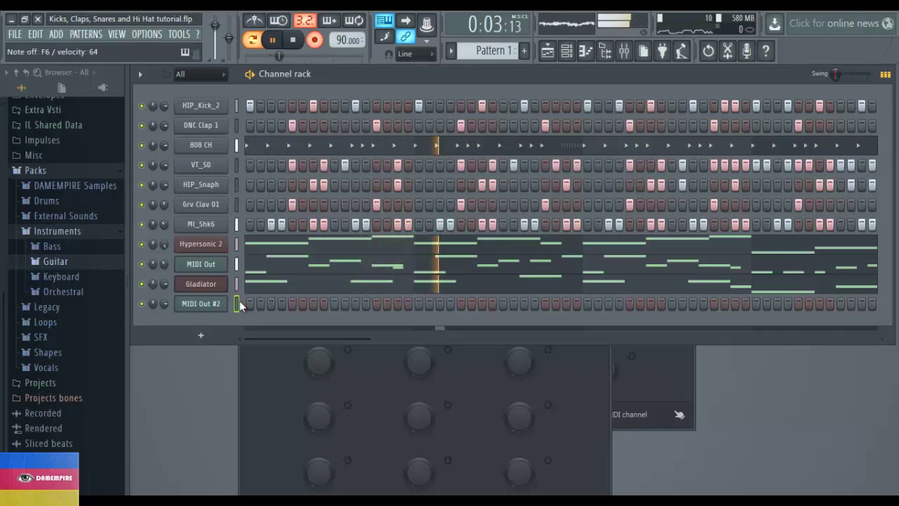
pyautogui.press('space')
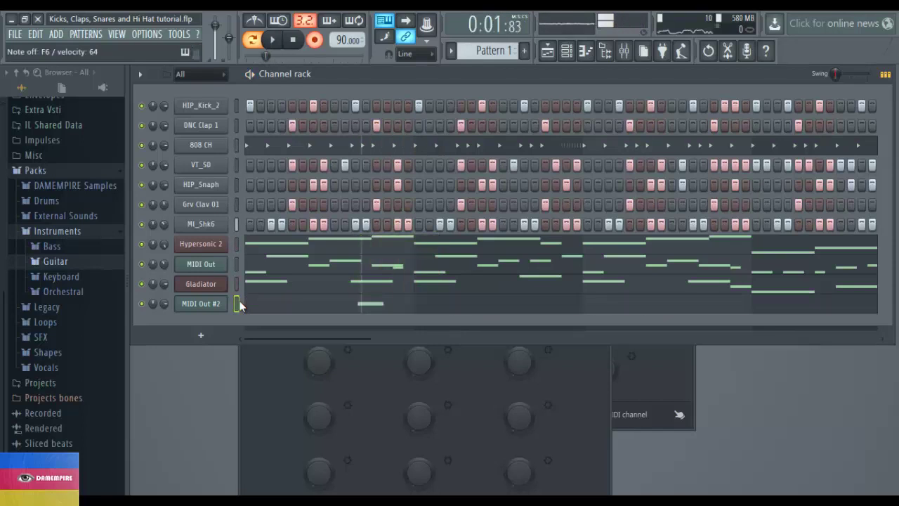
pyautogui.click(293, 42)
pyautogui.press('space')
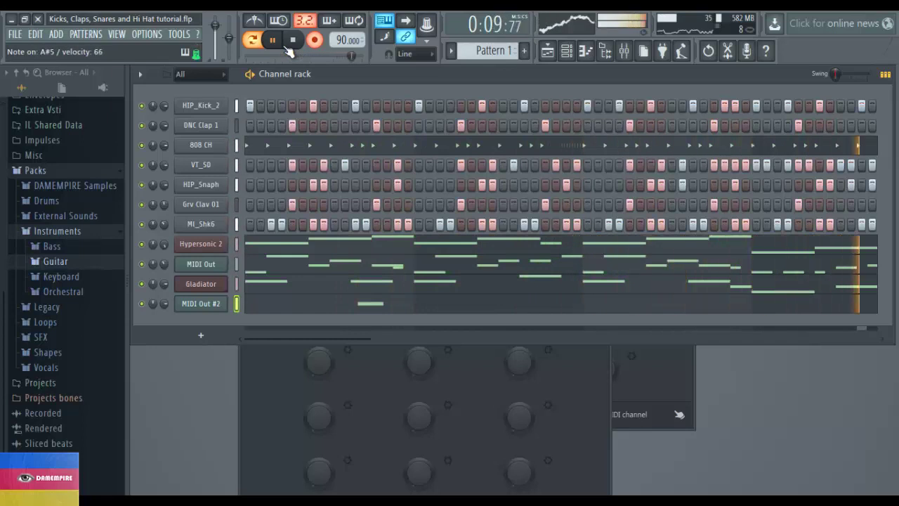
pyautogui.click(288, 46)
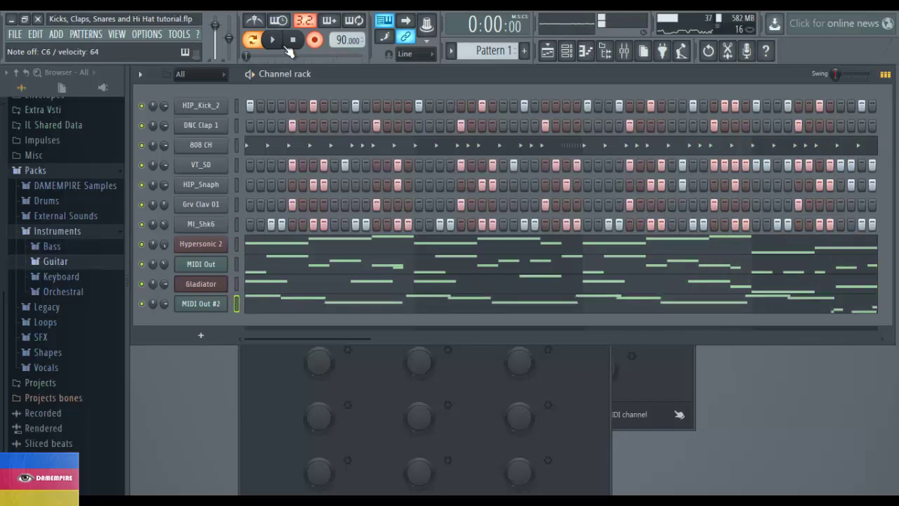
pyautogui.press('space')
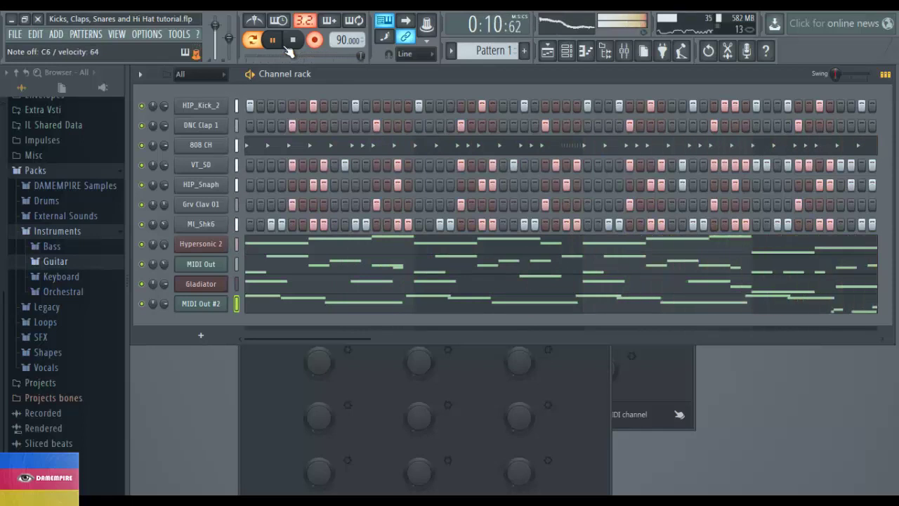
pyautogui.click(290, 46)
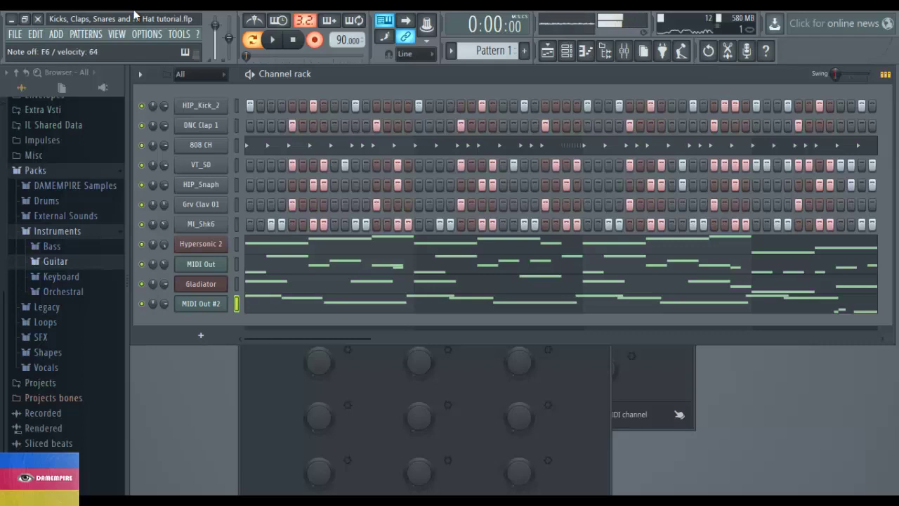
pyautogui.press('space')
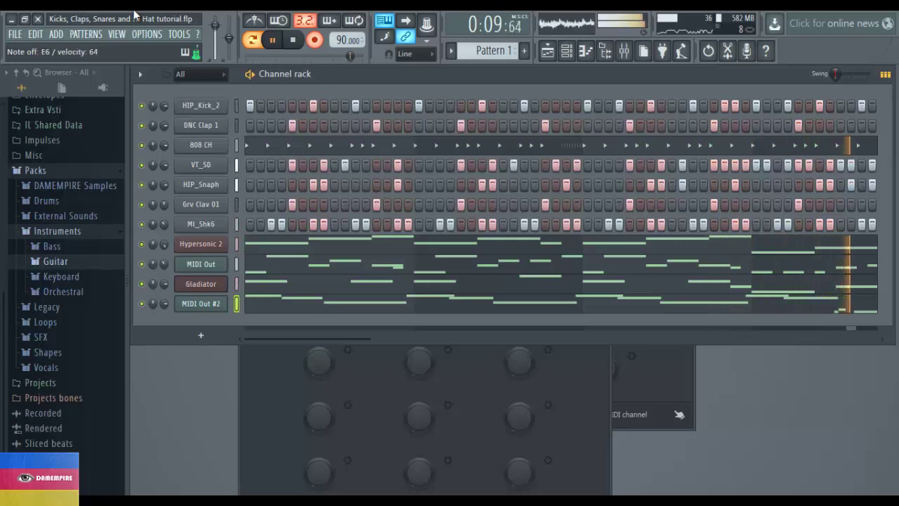
pyautogui.press('space')
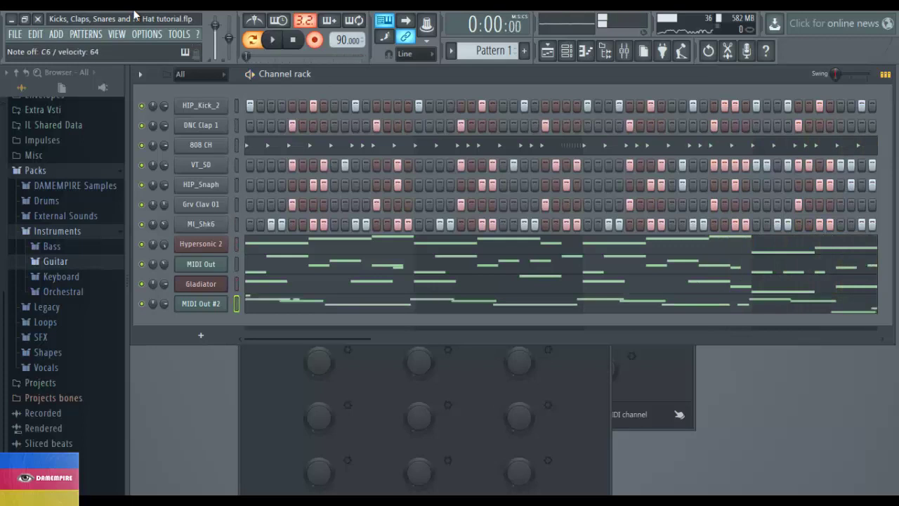
# Step: Quantize bars 1 to 4 of the MIDI Out #2 recording in the piano roll and delete the short extra D6 ending bar 3
pyautogui.click(267, 310)
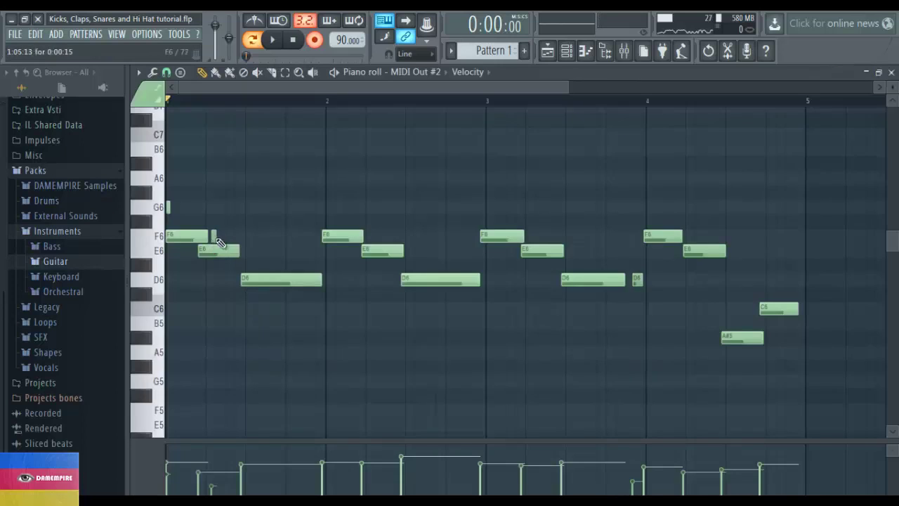
pyautogui.scroll(-3, 215, 250)
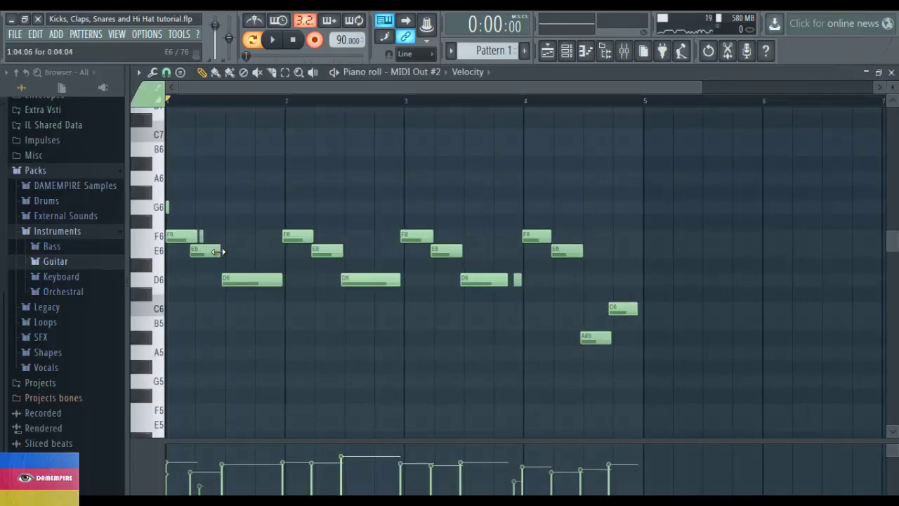
pyautogui.hotkey('ctrl', 'a')
pyautogui.click(297, 222)
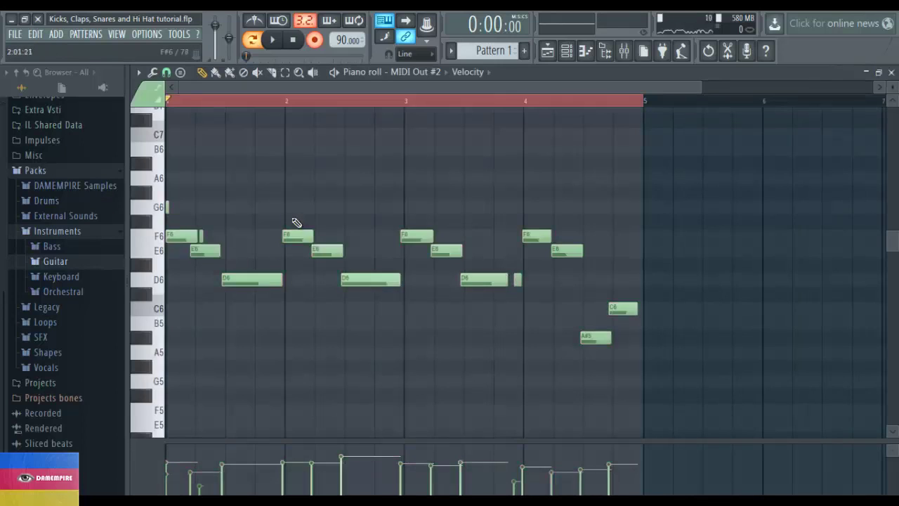
pyautogui.hotkey('ctrl', 'q')
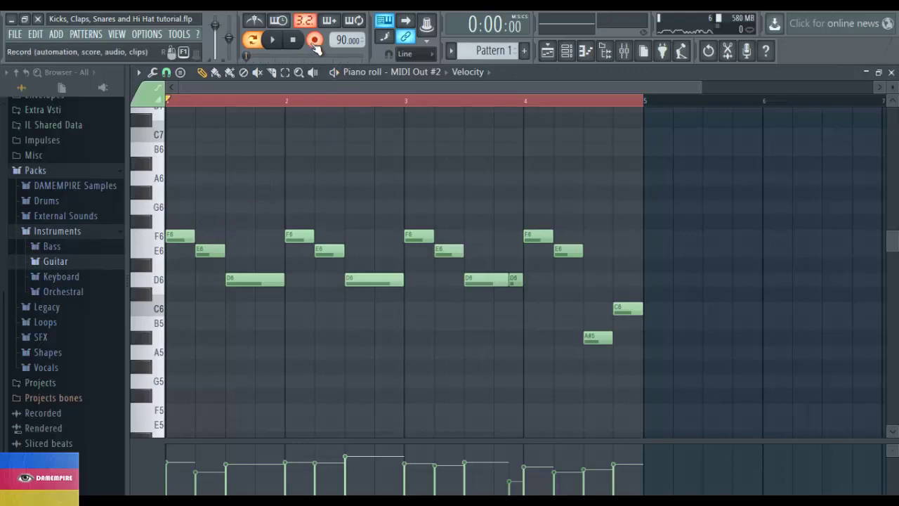
pyautogui.press('space')
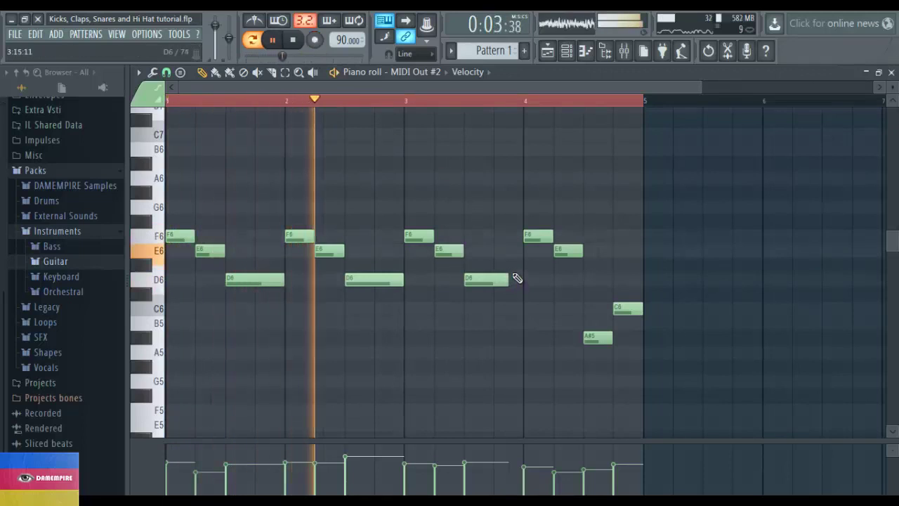
pyautogui.moveTo(517, 277); pyautogui.dragTo(495, 277)
# Step: Shorten all MIDI Out #2 notes slightly to leave gaps between them, play them back and return to the channel rack
pyautogui.hotkey('ctrl', 'a')
pyautogui.scroll(3, 495, 276)
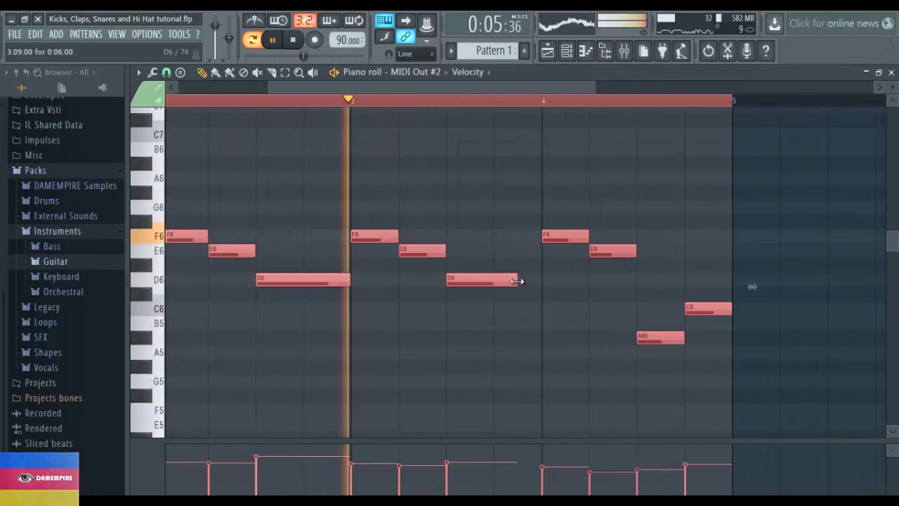
pyautogui.press('space')
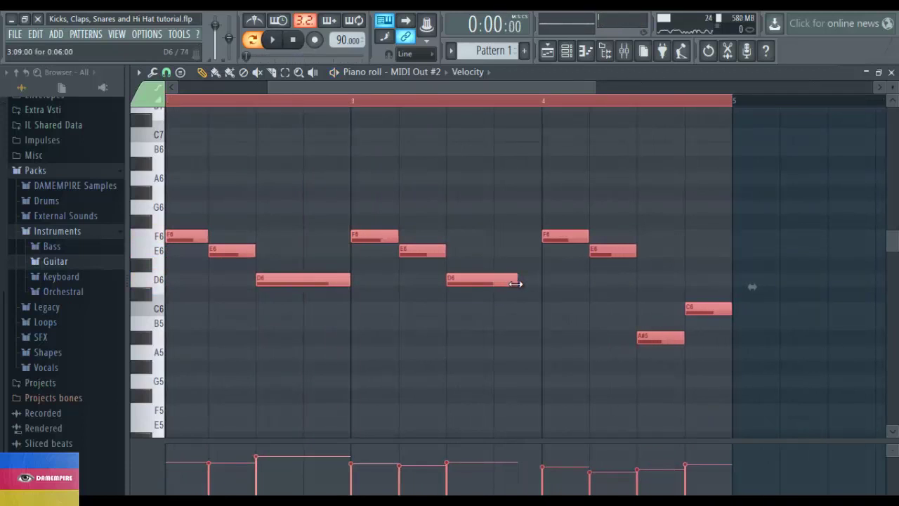
pyautogui.moveTo(514, 285); pyautogui.dragTo(515, 291)
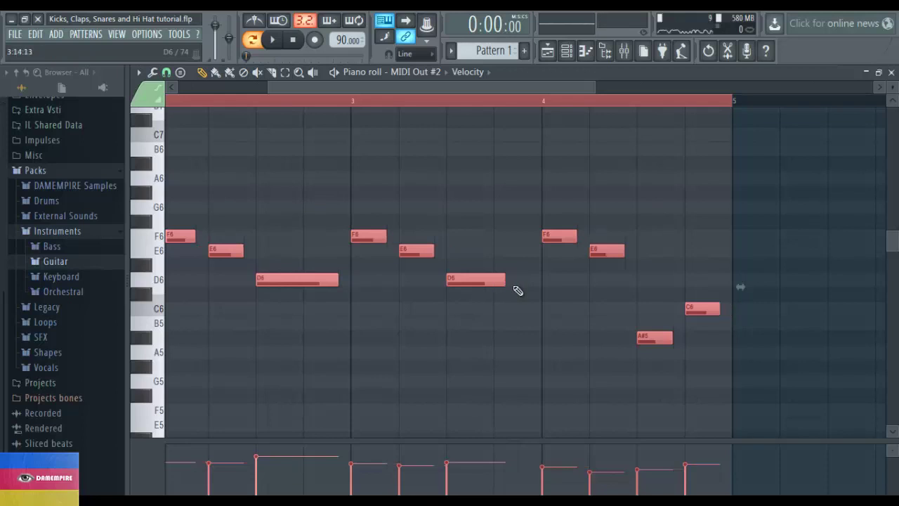
pyautogui.press('space')
pyautogui.scroll(-5, 516, 289)
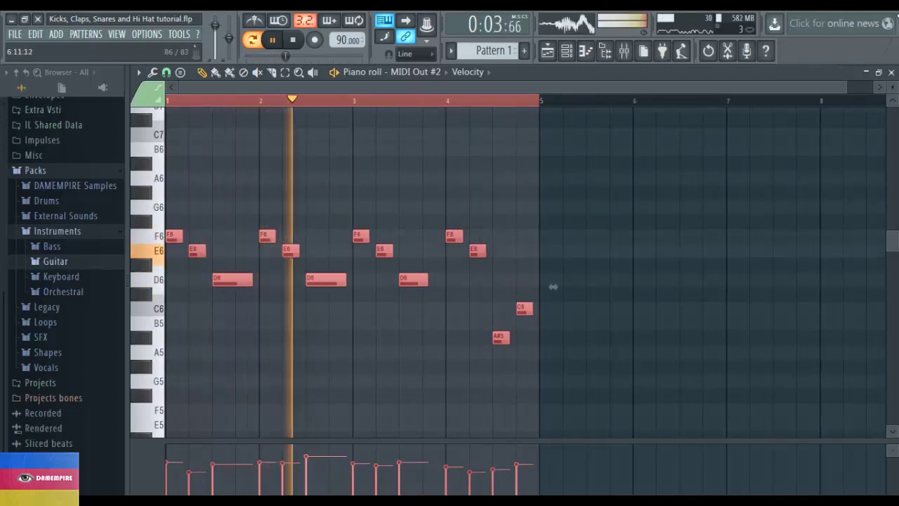
pyautogui.click(879, 75)
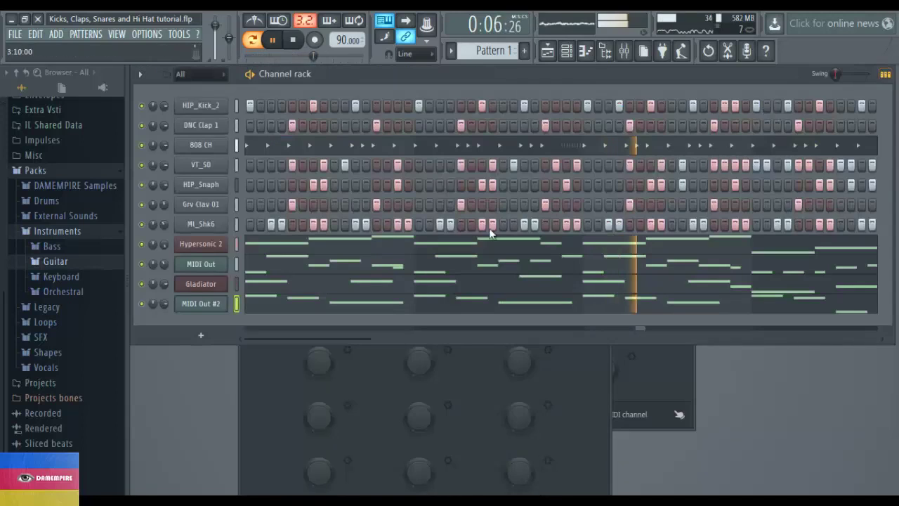
# Step: Examine the arpeggiator settings of the slot 4 patch in Hypersonic 2 and return to its patch list
pyautogui.click(218, 307)
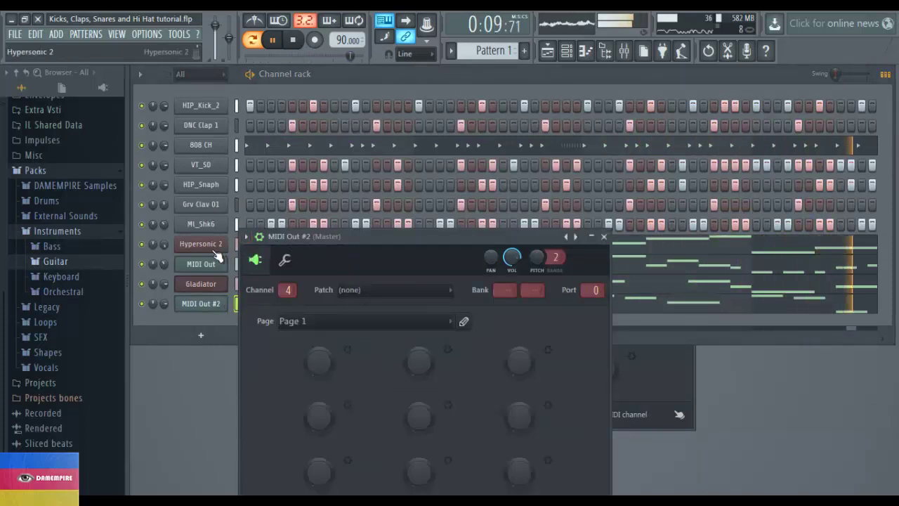
pyautogui.click(212, 249)
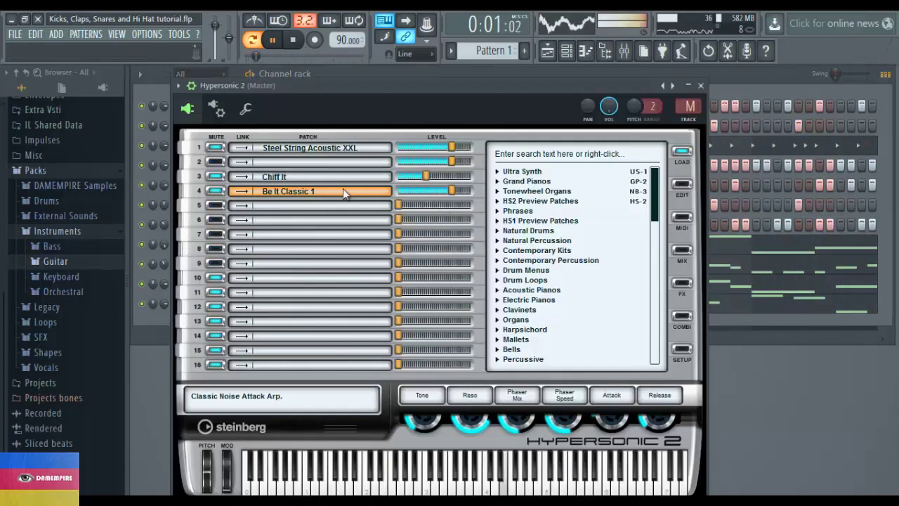
pyautogui.click(682, 184)
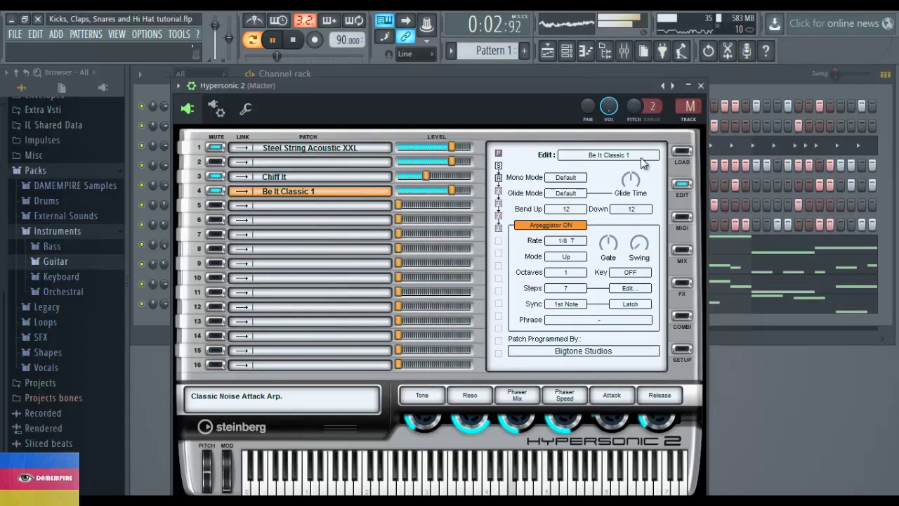
pyautogui.click(680, 156)
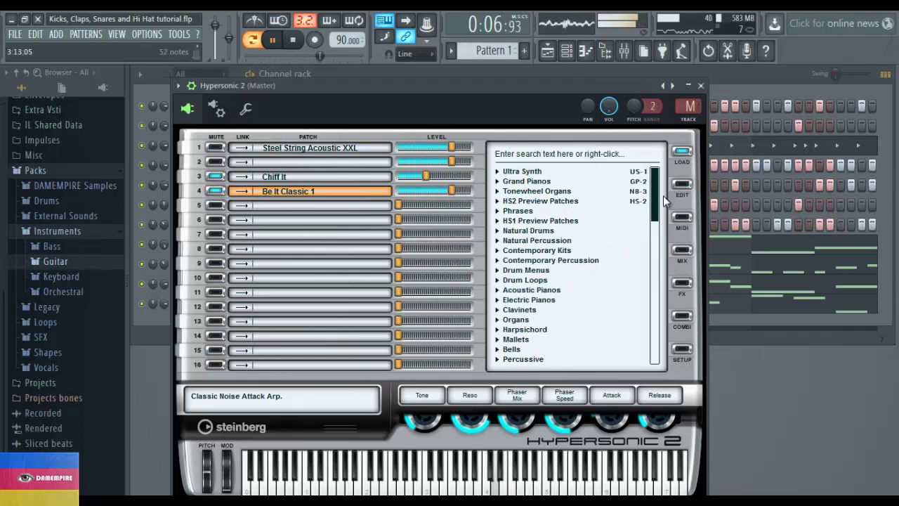
# Step: Expand the Arpeggios category in the Hypersonic 2 patch list
pyautogui.scroll(-12, 657, 271)
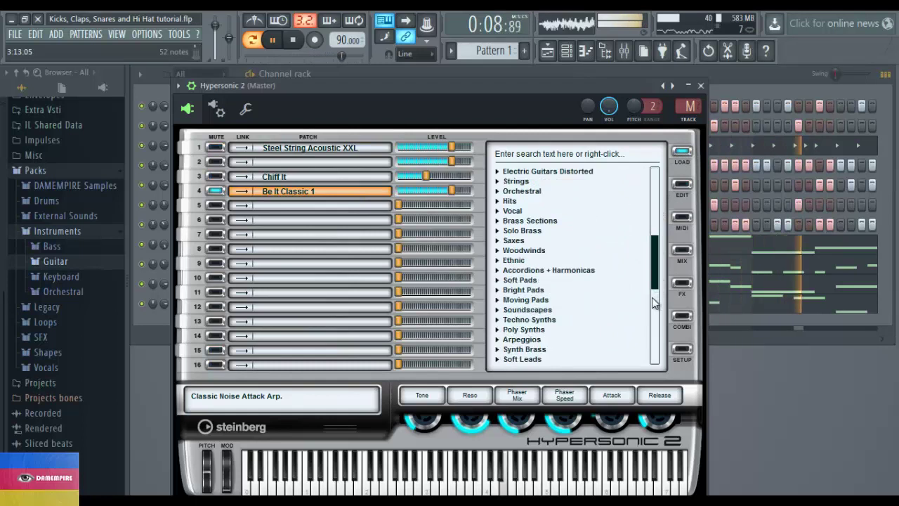
pyautogui.scroll(4, 659, 285)
pyautogui.scroll(1, 658, 284)
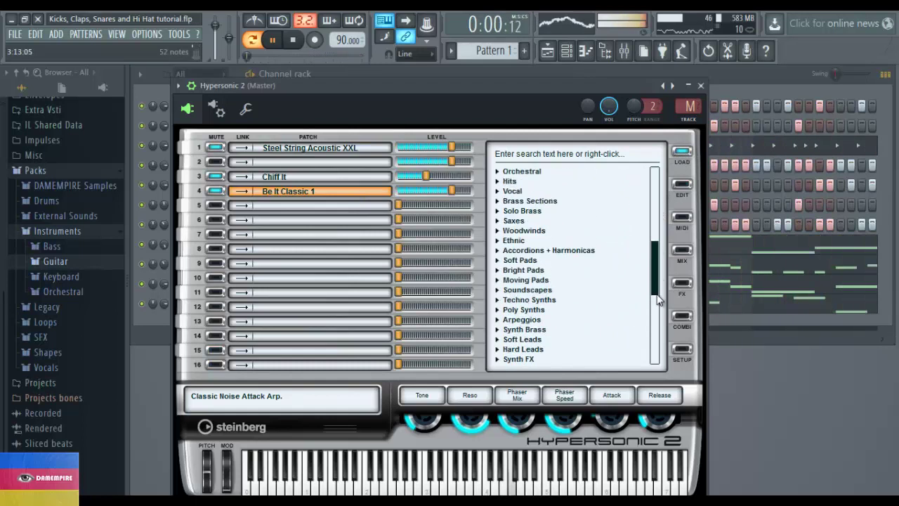
pyautogui.scroll(-2, 657, 285)
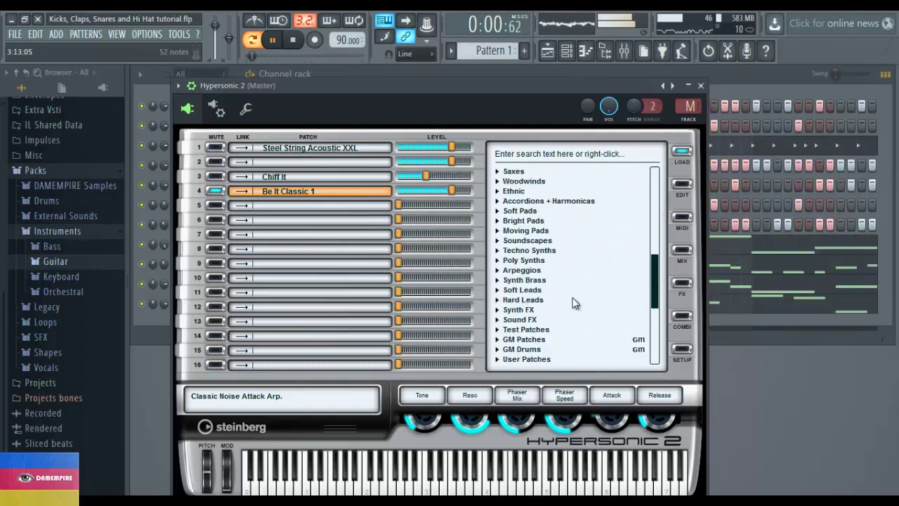
pyautogui.doubleClick(537, 272)
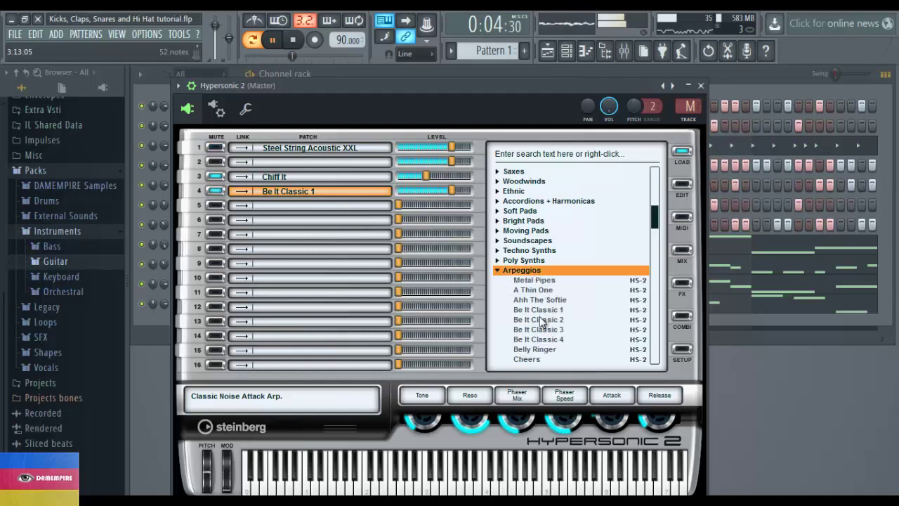
# Step: Audition the arpeggio patches Be It Classic 2, 3 and 4, Belly Ringer and Cheers in slot 4, and return to Belly Ringer
pyautogui.click(540, 320)
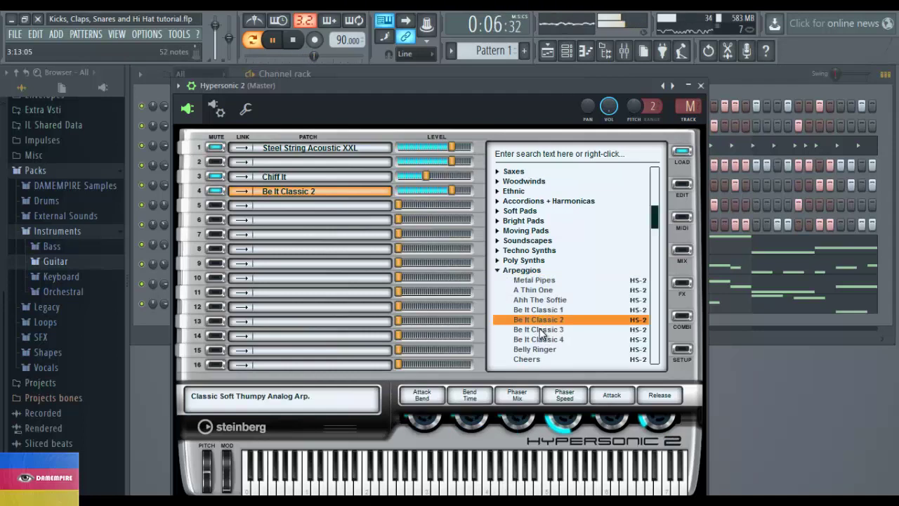
pyautogui.click(540, 329)
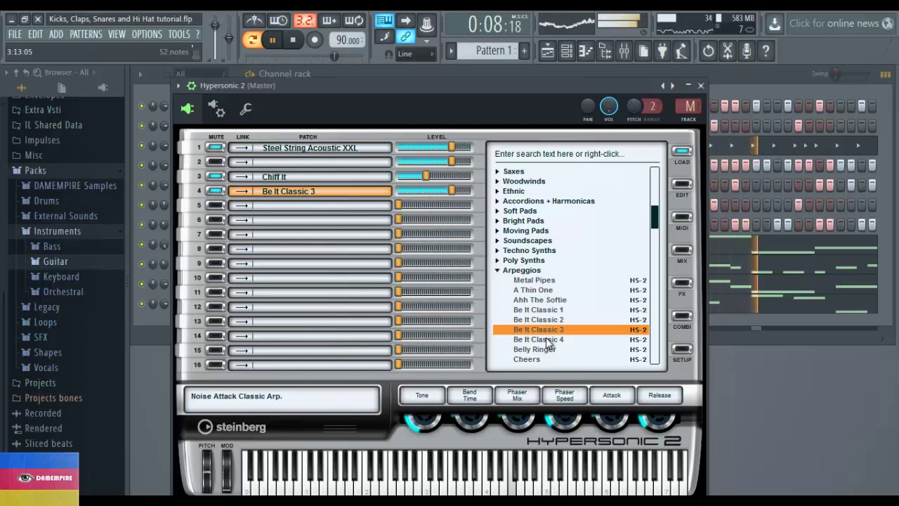
pyautogui.click(547, 339)
pyautogui.scroll(-1, 549, 330)
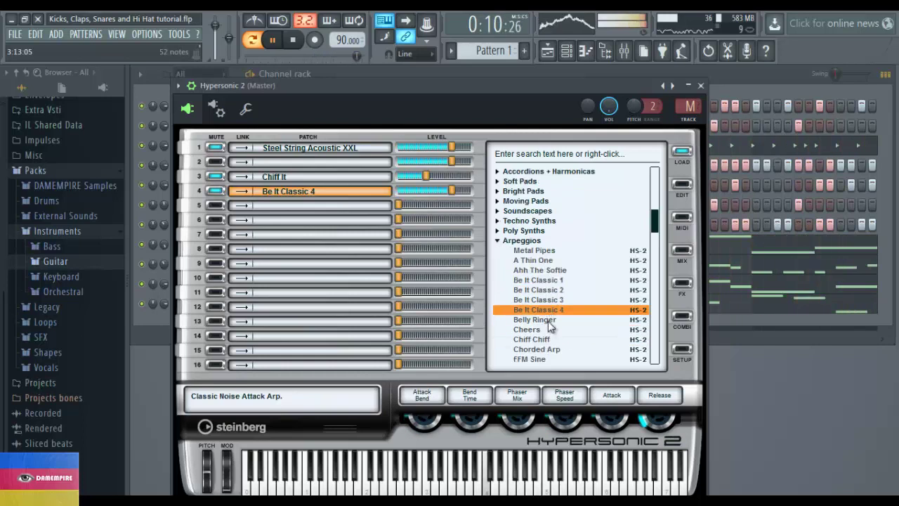
pyautogui.click(549, 321)
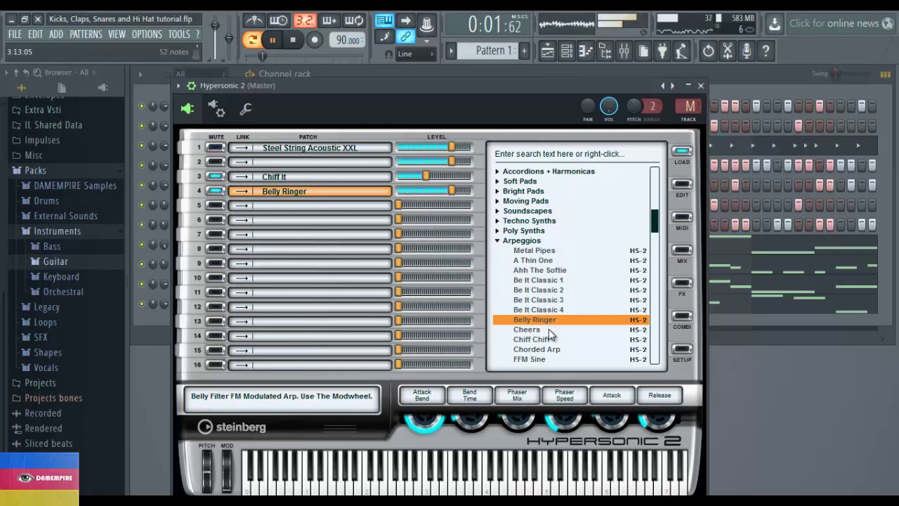
pyautogui.click(549, 329)
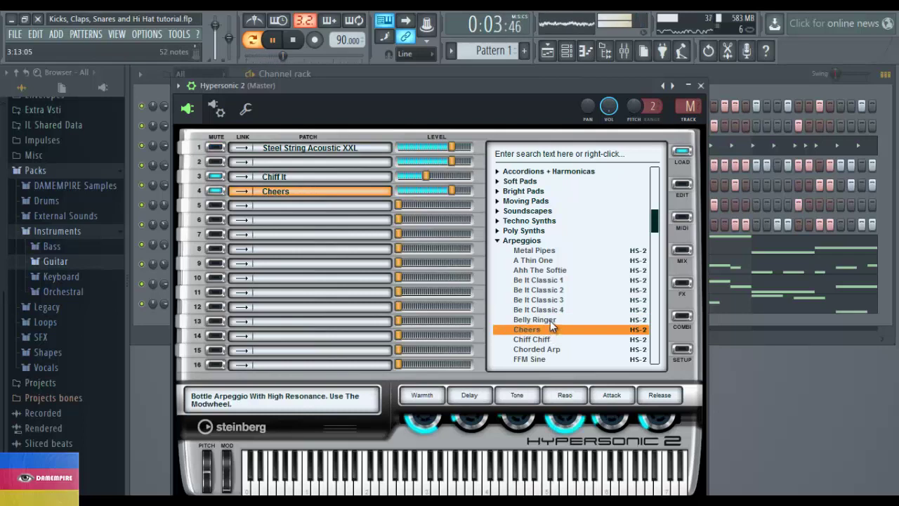
pyautogui.click(550, 320)
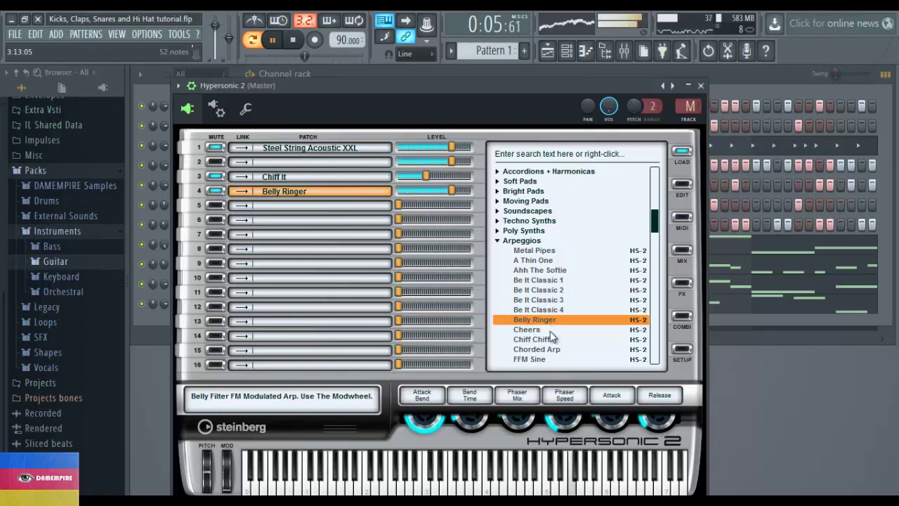
# Step: Audition the arpeggio patches Chiff Chiff, Chorded Arp, FFM Sine, Glassy Arp, Hard Syncer and Morphine in slot 4 against the playing beat
pyautogui.scroll(-1, 550, 331)
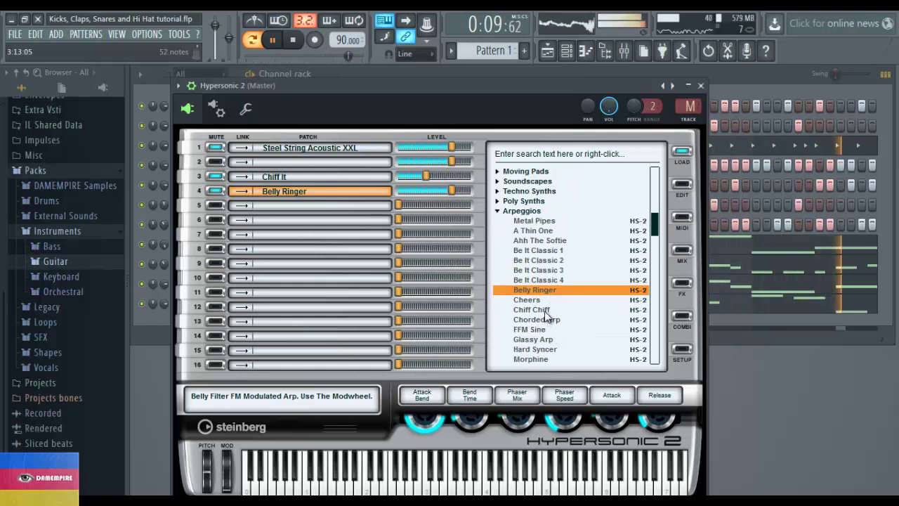
pyautogui.click(546, 310)
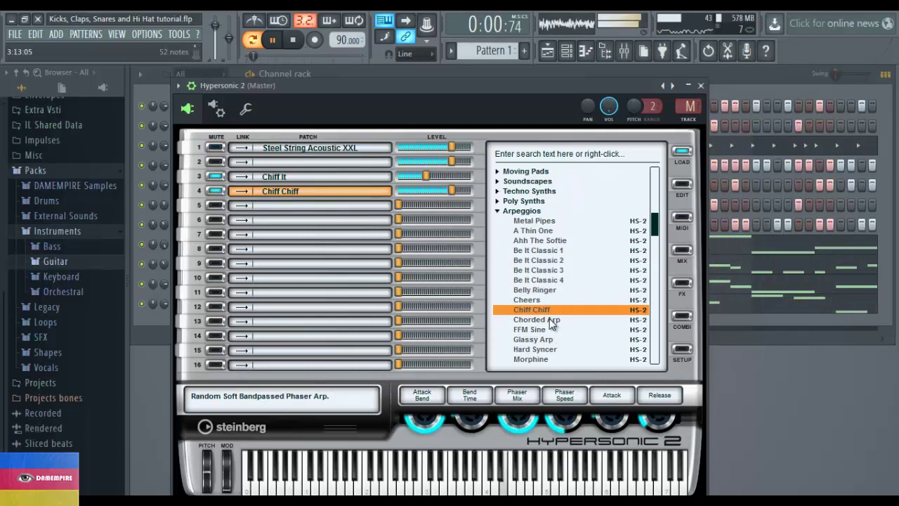
pyautogui.click(553, 321)
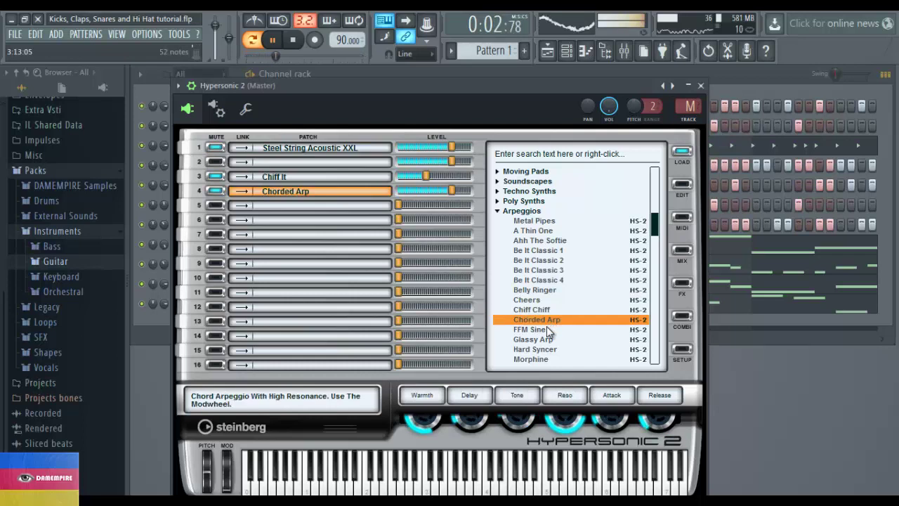
pyautogui.click(547, 326)
pyautogui.scroll(-1, 548, 326)
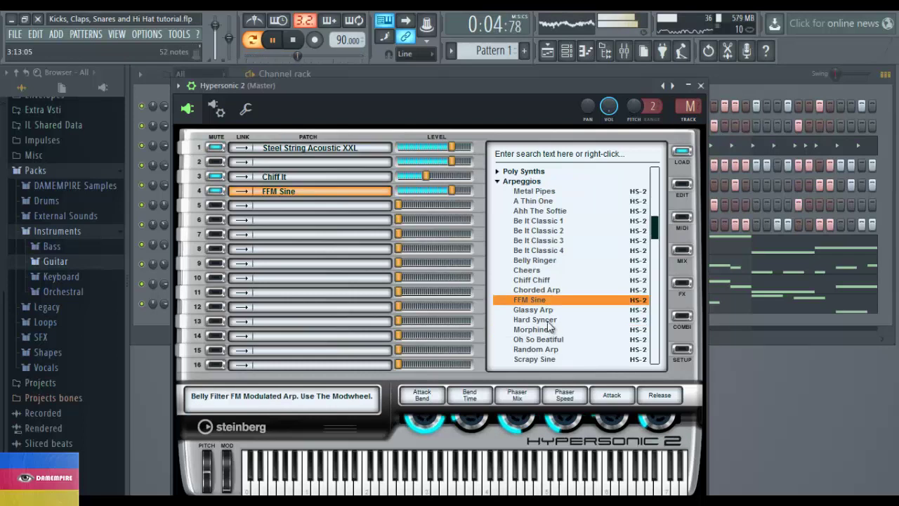
pyautogui.click(548, 310)
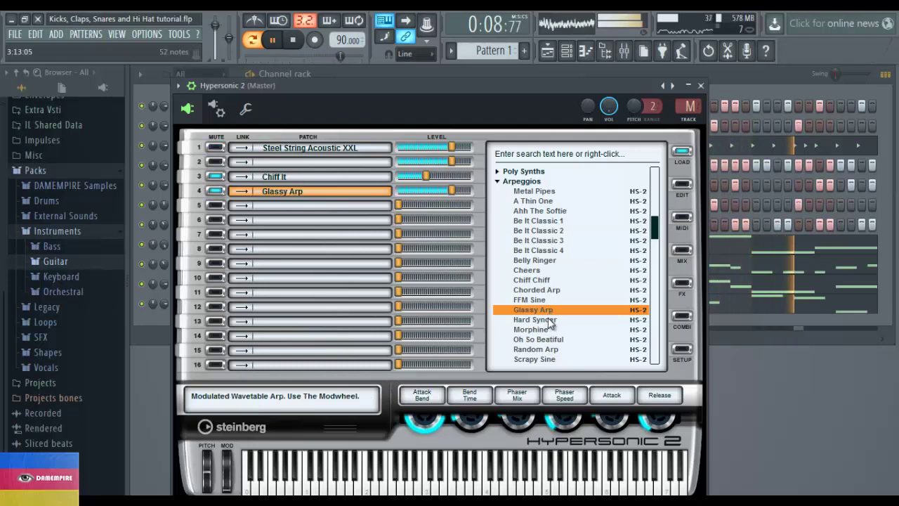
pyautogui.click(551, 321)
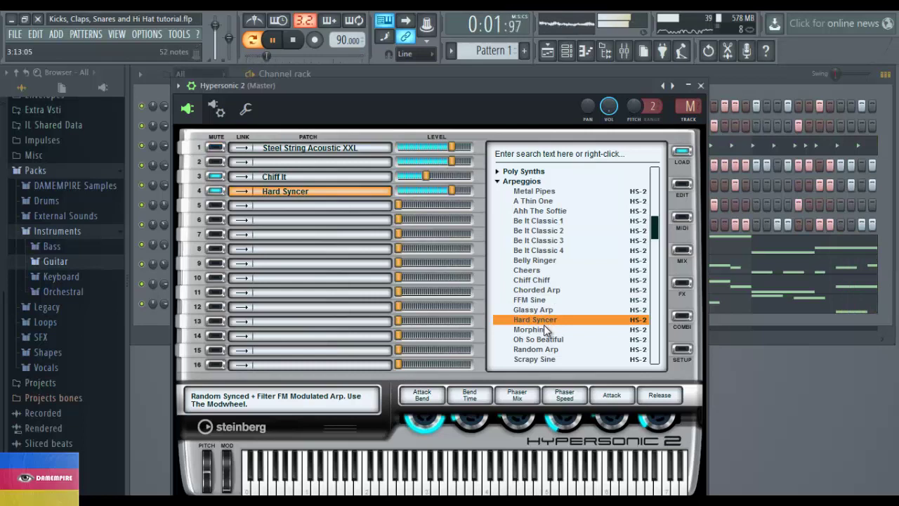
pyautogui.click(545, 328)
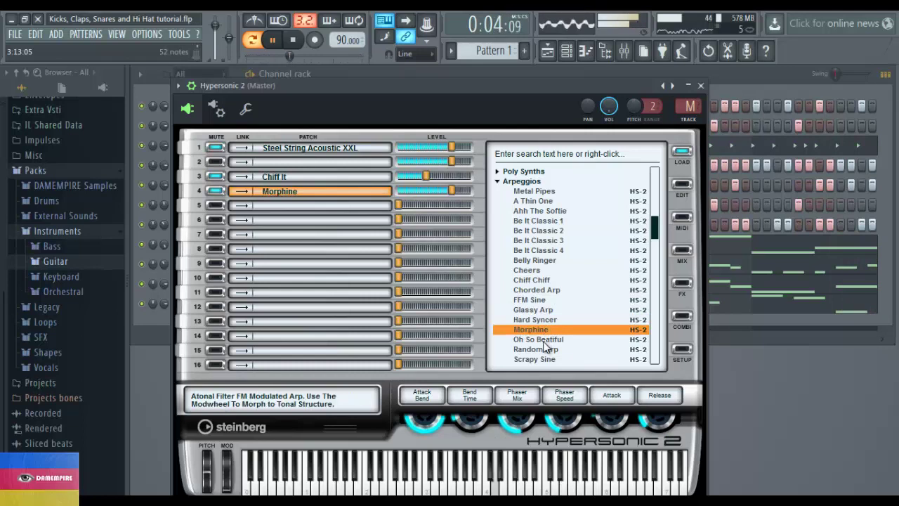
# Step: Audition the arpeggio patches Oh So Beatiful, Random Arp, Scrapy Sine, Super Ringer and Superphaser Arp in slot 4
pyautogui.click(544, 341)
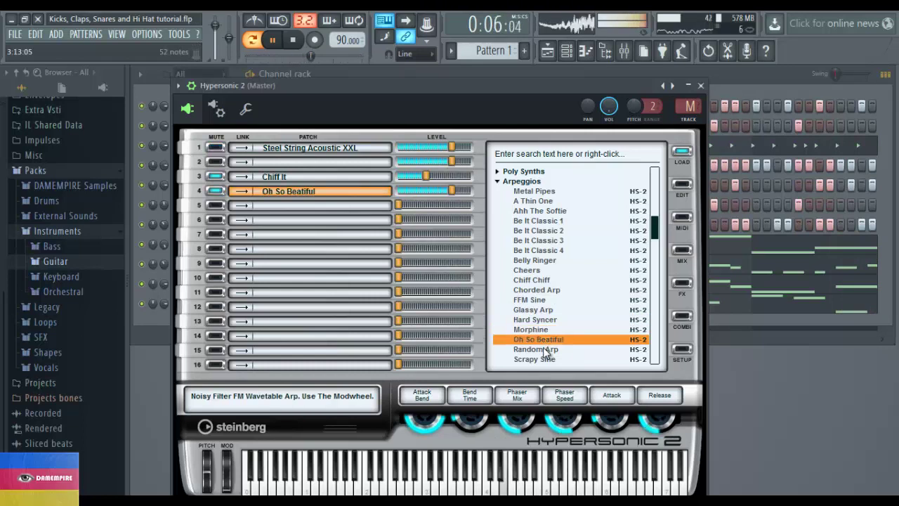
pyautogui.click(544, 350)
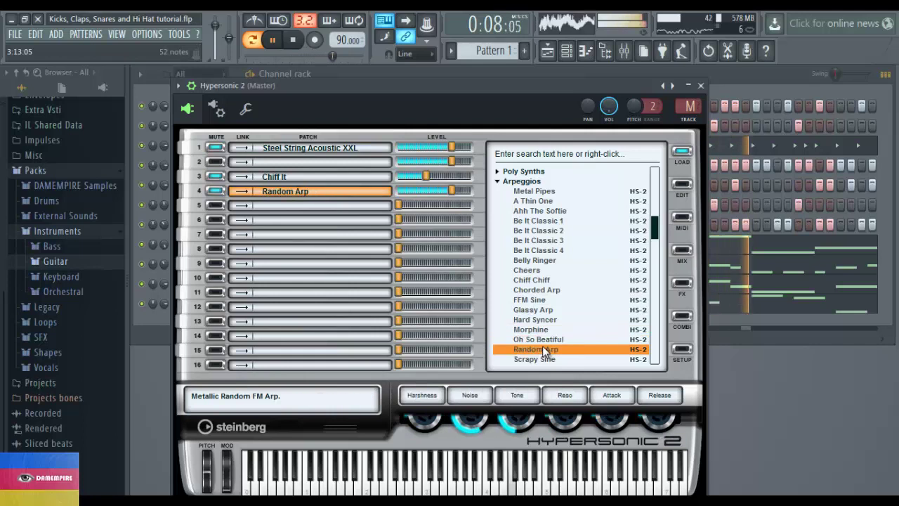
pyautogui.scroll(-1, 542, 347)
pyautogui.press('Down')
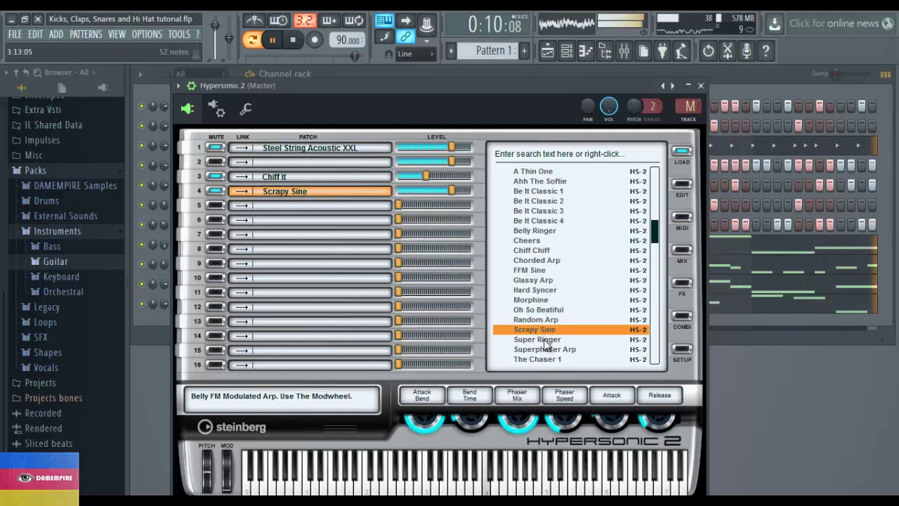
pyautogui.click(546, 341)
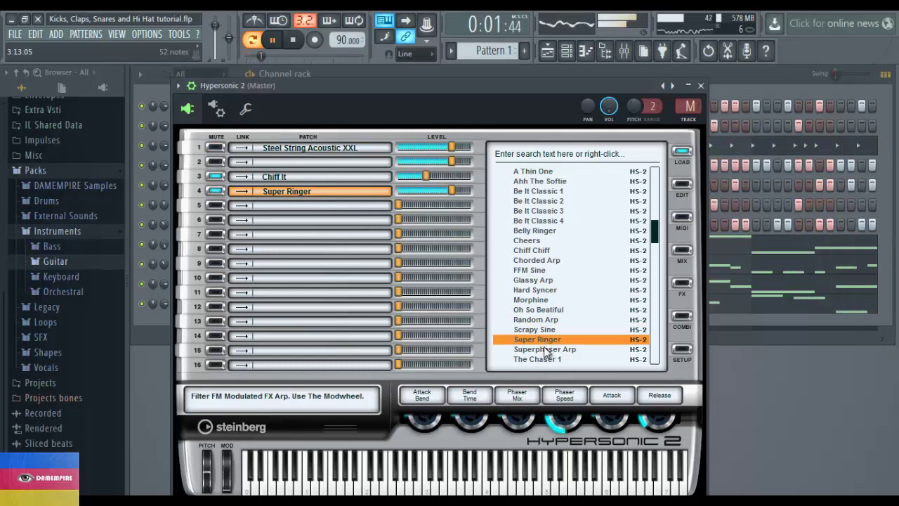
pyautogui.click(544, 350)
# Step: Audition the arpeggio patches The Chaser 1, The Chaser 2, Thinner, Tubie, Wooden Glass and Zippered Noise in slot 4
pyautogui.scroll(-2, 548, 347)
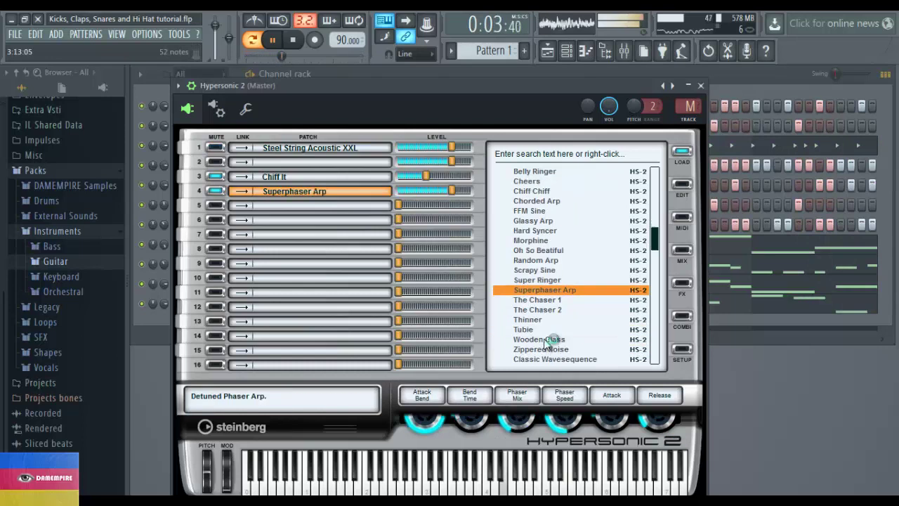
pyautogui.click(549, 301)
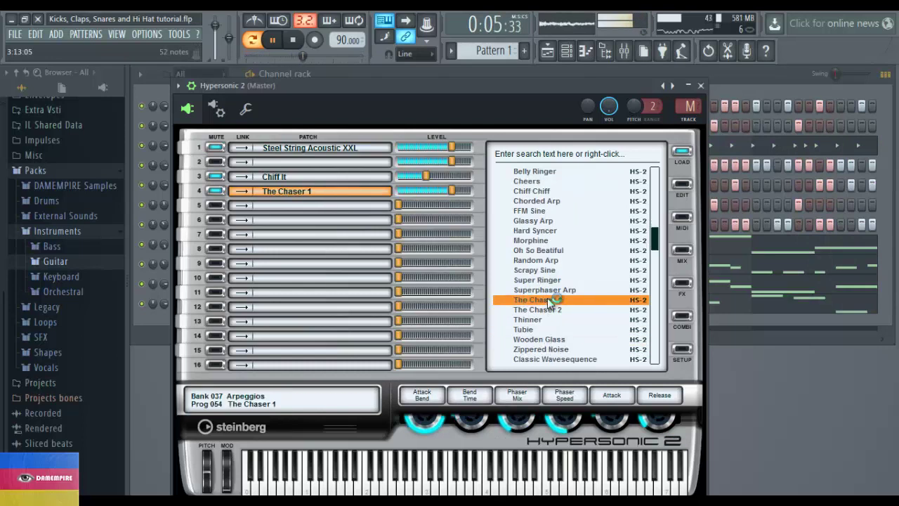
pyautogui.click(547, 310)
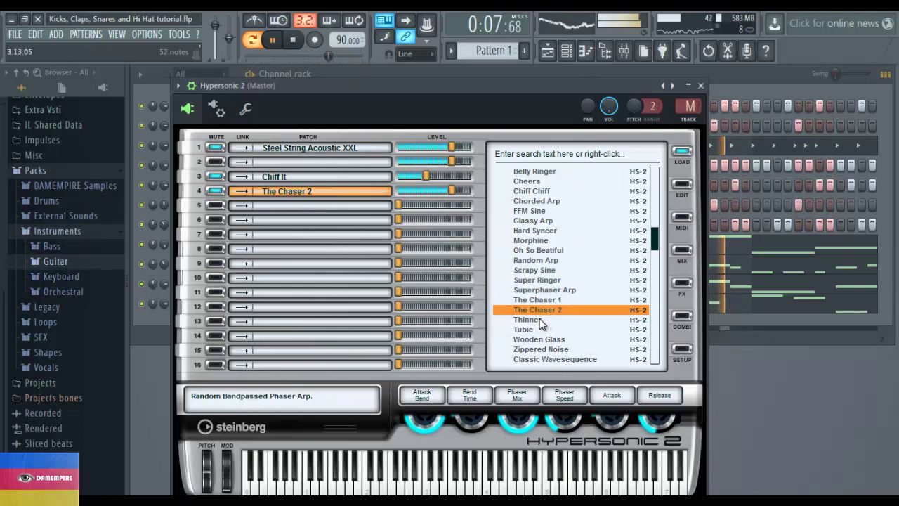
pyautogui.click(541, 320)
pyautogui.click(536, 329)
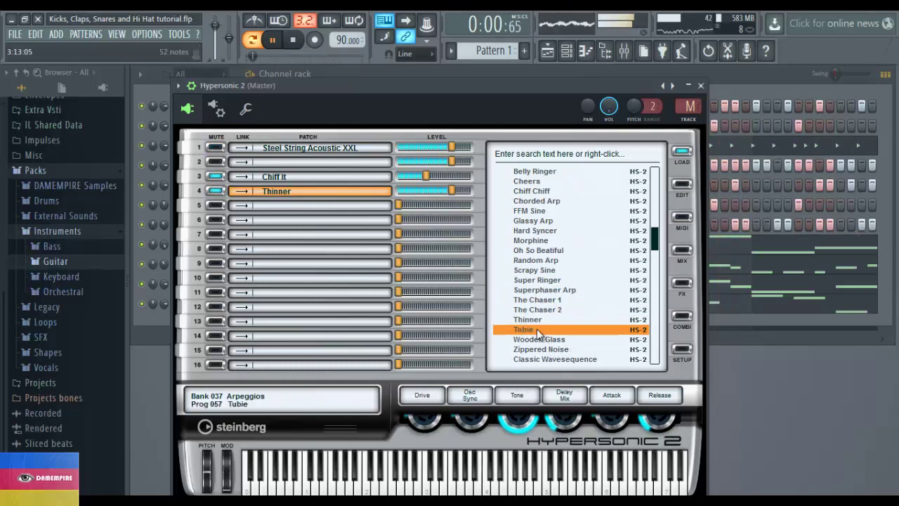
pyautogui.click(543, 340)
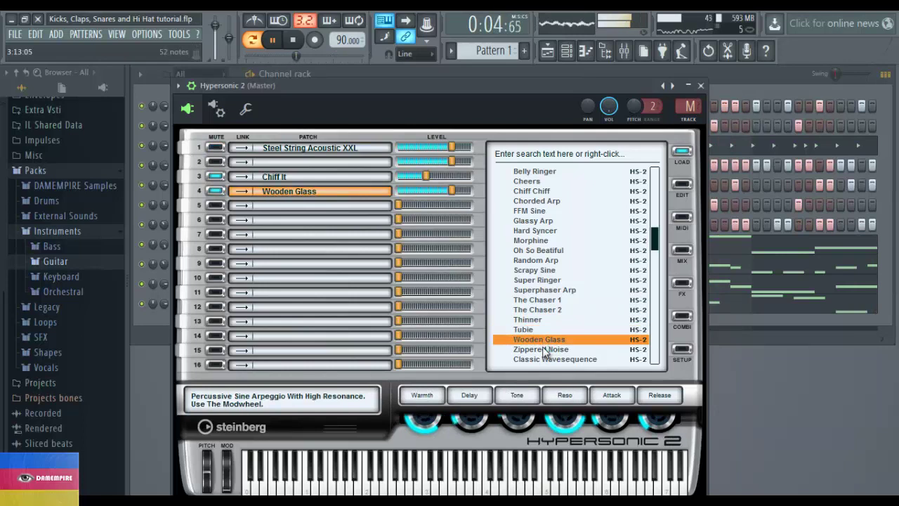
pyautogui.click(544, 349)
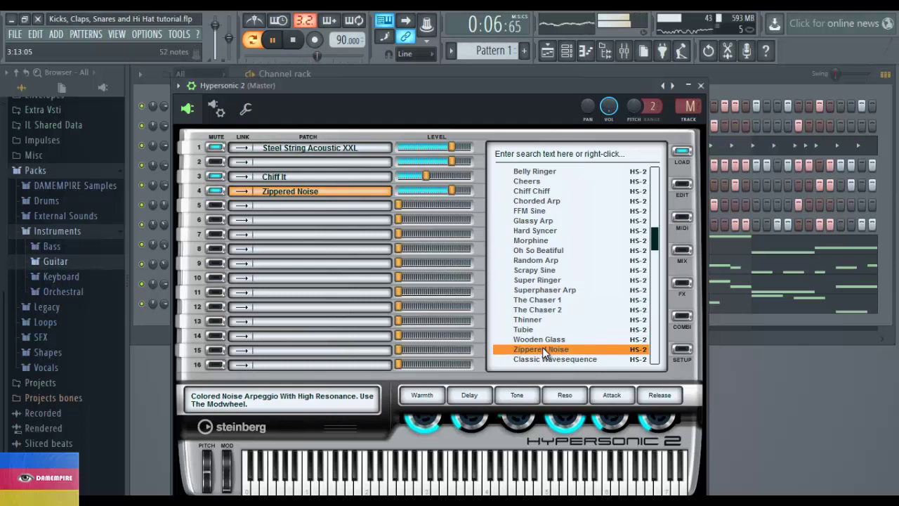
# Step: Try Classic Wavesequence in slot 4 and load the Muted Gtrs + Metal WS patch there instead
pyautogui.scroll(-1, 543, 347)
pyautogui.click(550, 331)
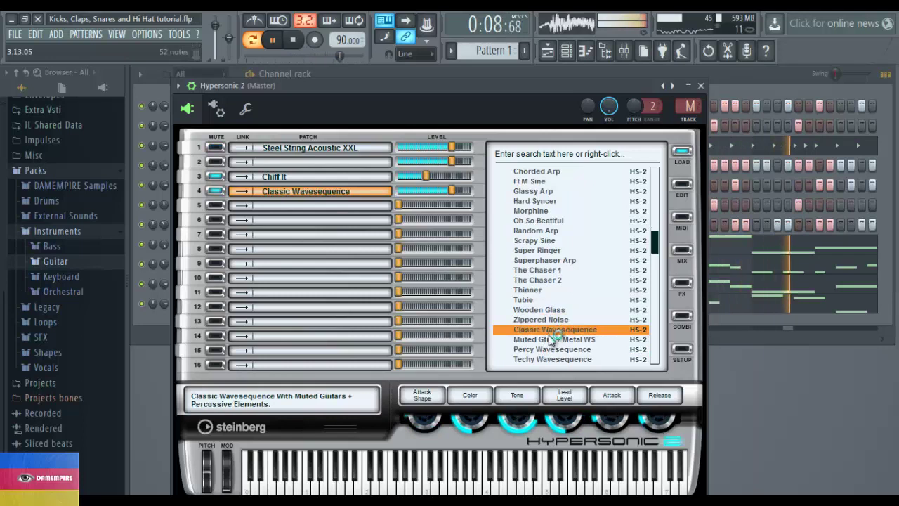
pyautogui.click(551, 339)
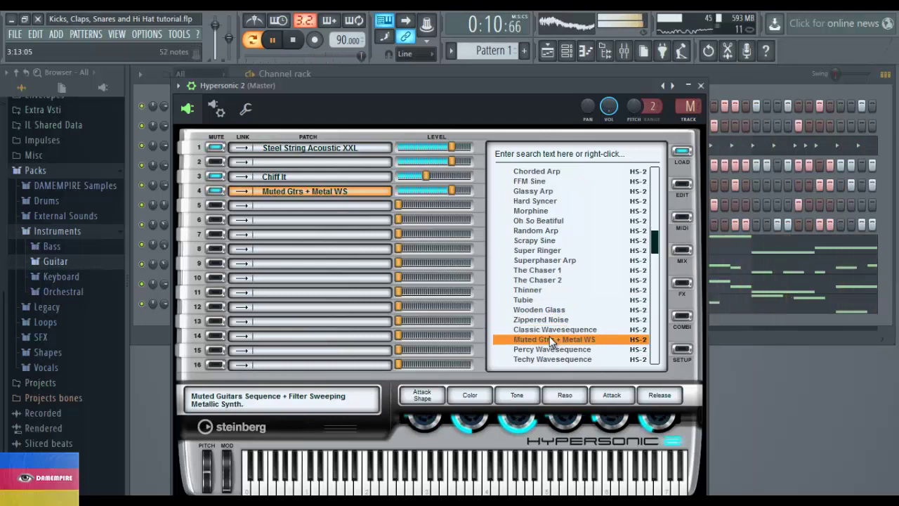
pyautogui.scroll(-2, 551, 341)
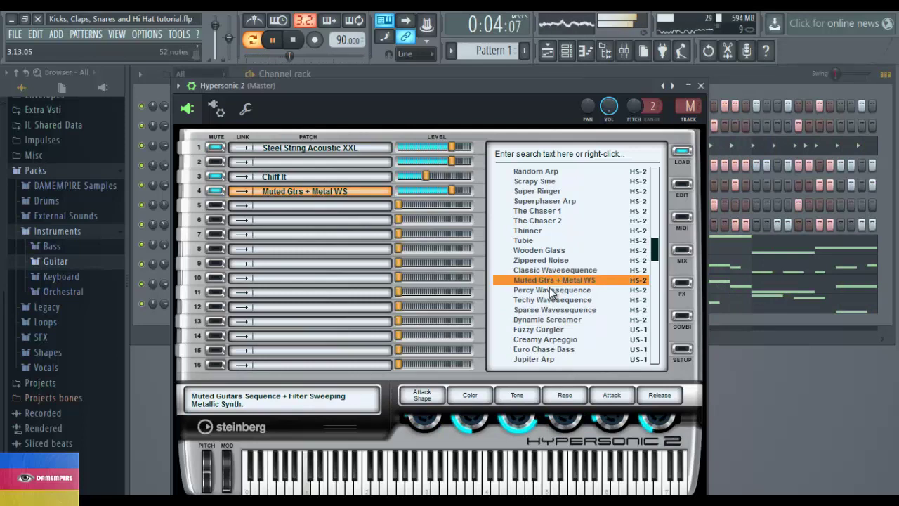
# Step: Stop the pattern, solo the MIDI Out #2 channel in the channel rack and play it on its own
pyautogui.click(788, 84)
pyautogui.press('space')
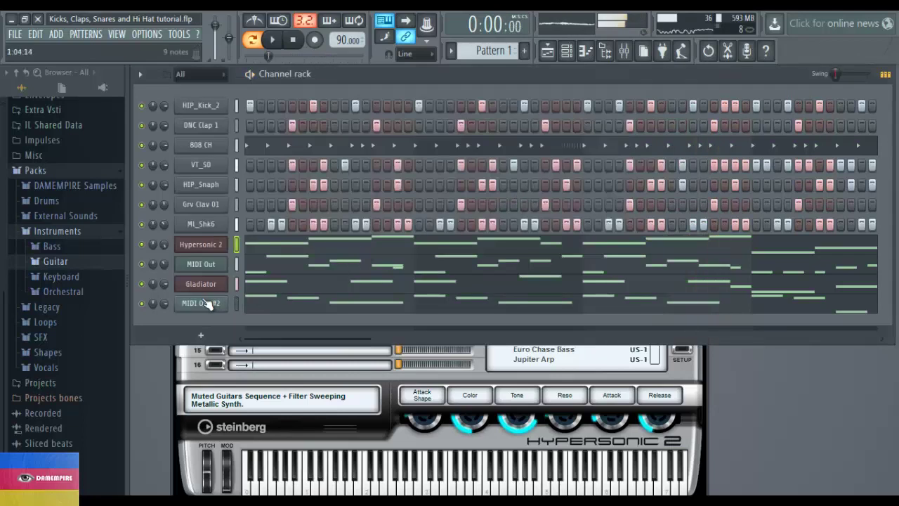
pyautogui.rightClick(138, 304)
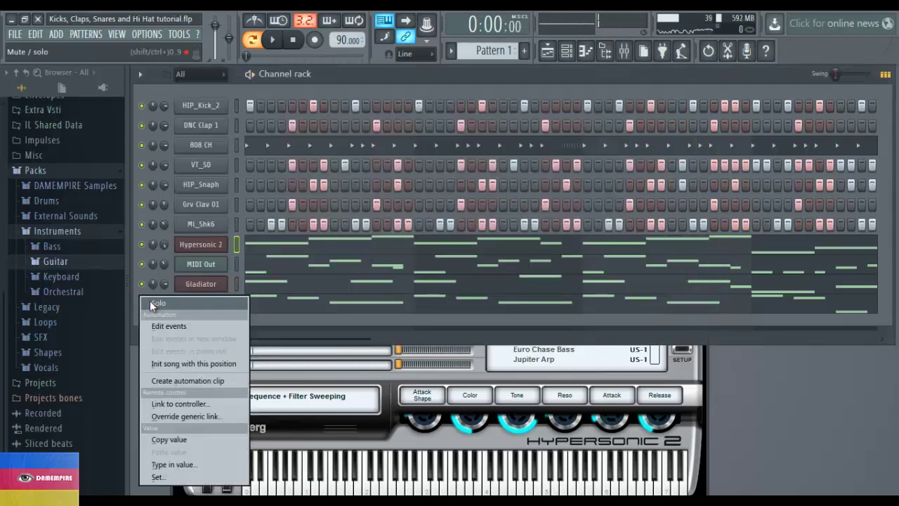
pyautogui.click(151, 301)
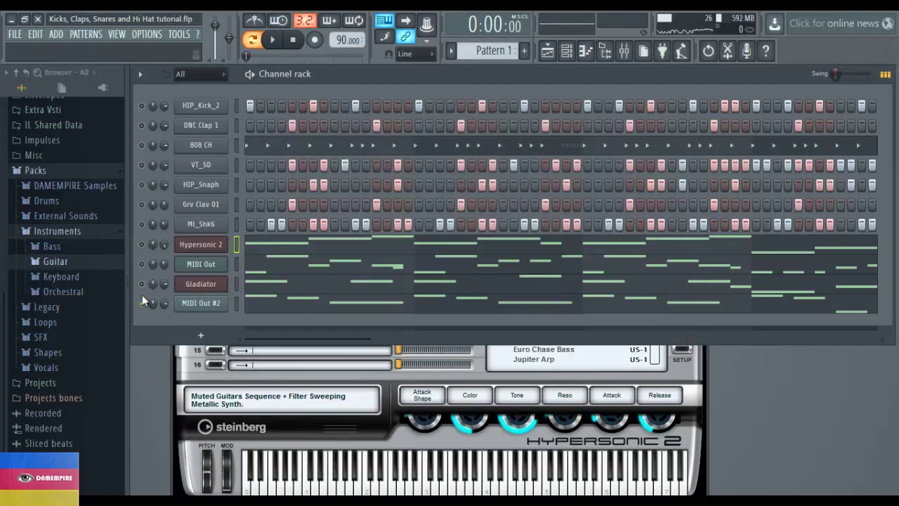
pyautogui.press('space')
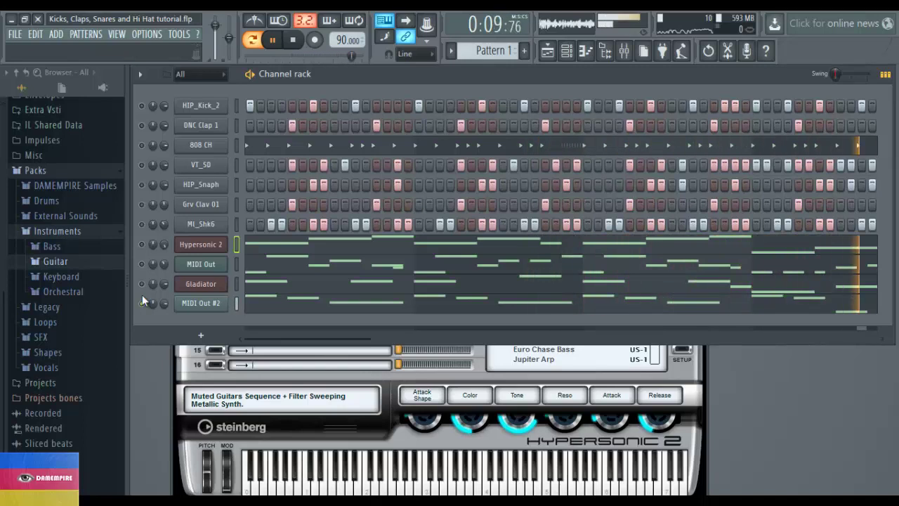
pyautogui.press('space')
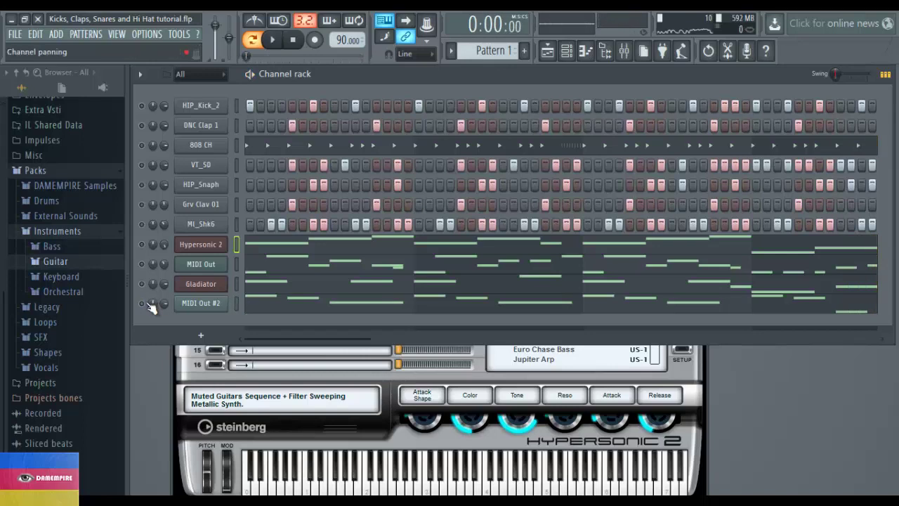
# Step: Turn off the solo on MIDI Out #2 so all channels sound, and play the full pattern
pyautogui.rightClick(153, 301)
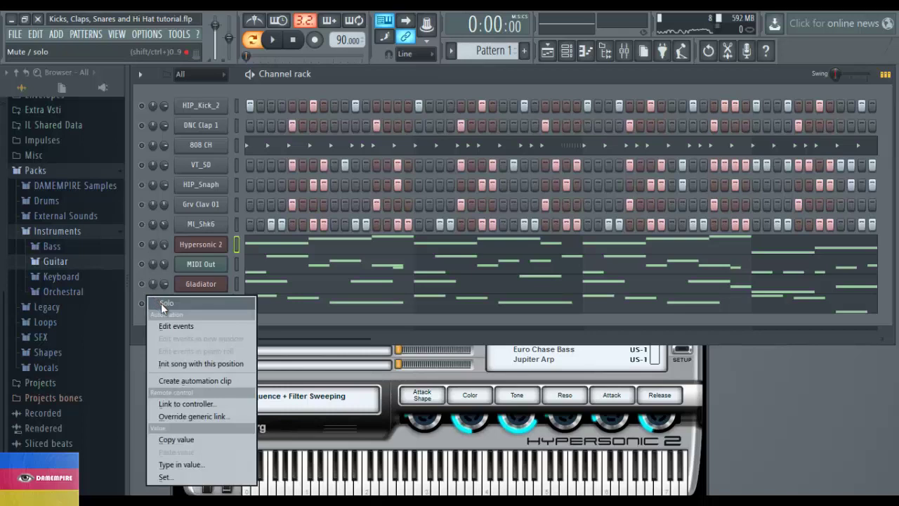
pyautogui.click(163, 305)
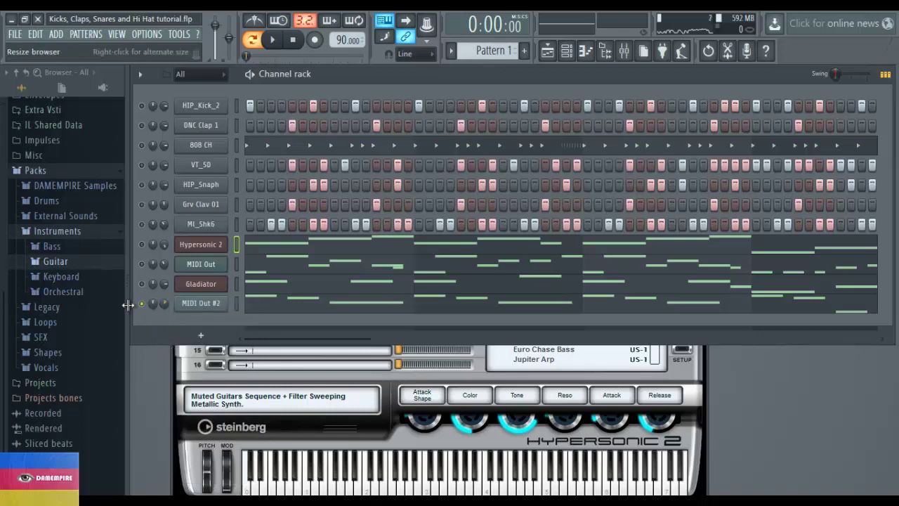
pyautogui.moveTo(128, 305); pyautogui.dragTo(133, 305)
pyautogui.rightClick(149, 303)
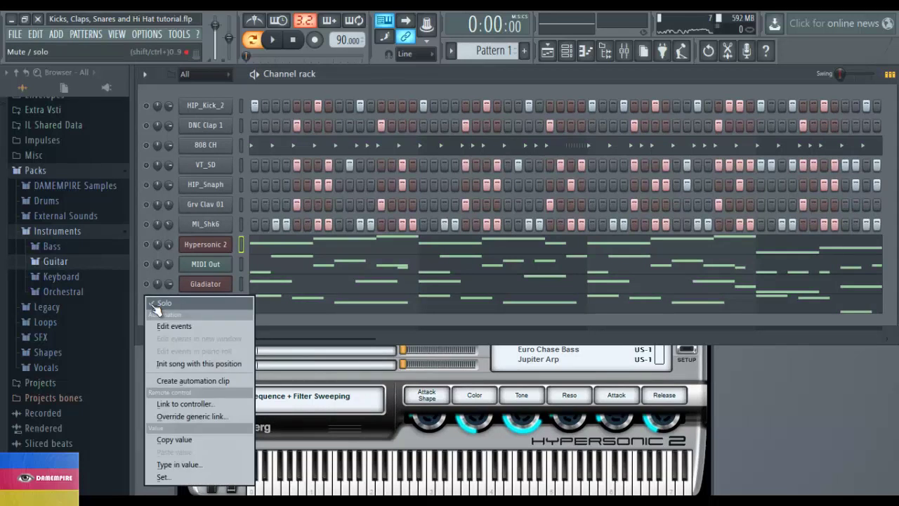
pyautogui.press('Escape')
pyautogui.press('space')
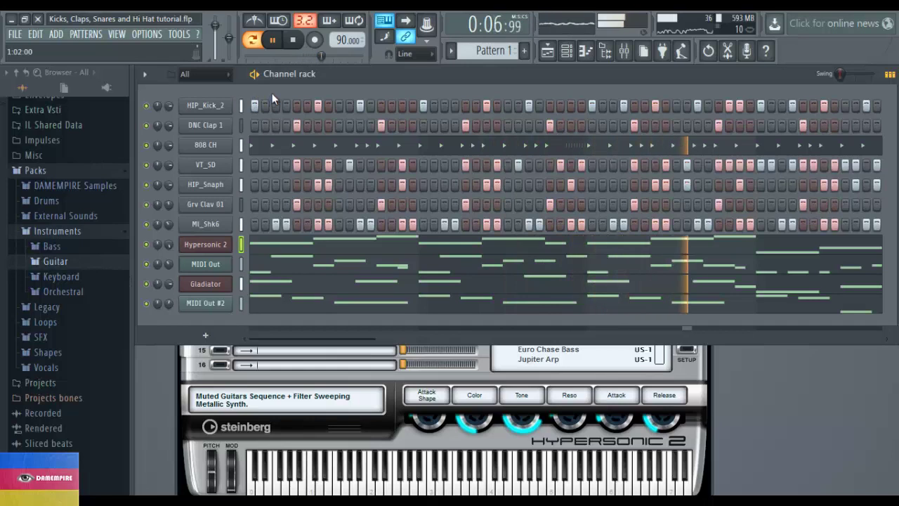
# Step: Stop the pattern, open the Hypersonic 2 piano roll and sound the D4, E4 and F4 keys to check its melody
pyautogui.press('space')
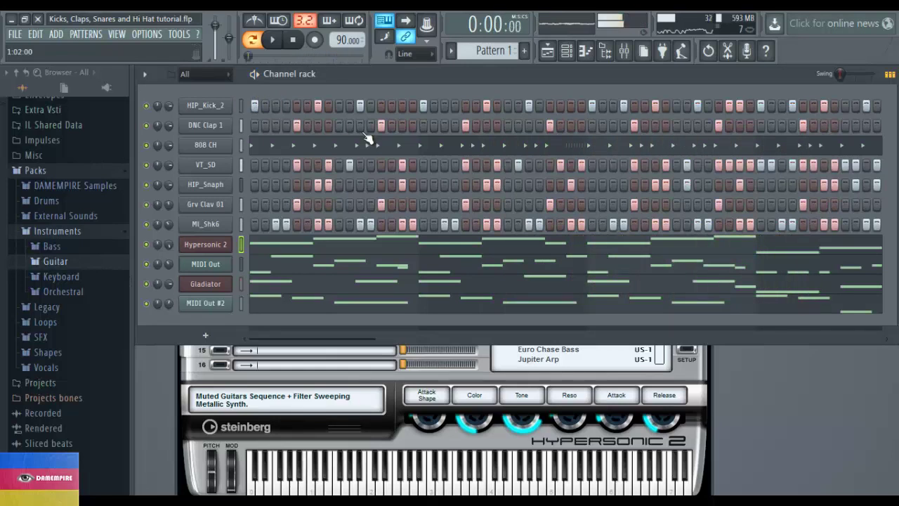
pyautogui.click(295, 252)
pyautogui.click(172, 265)
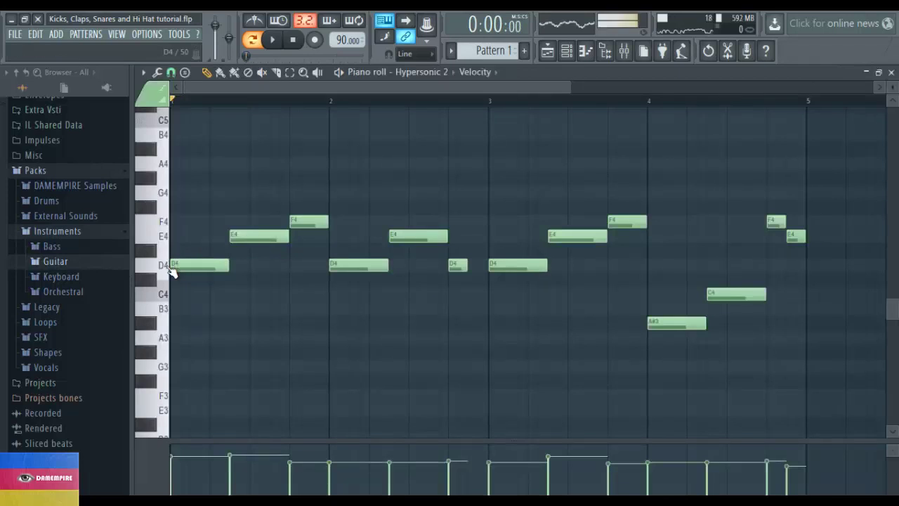
pyautogui.click(166, 238)
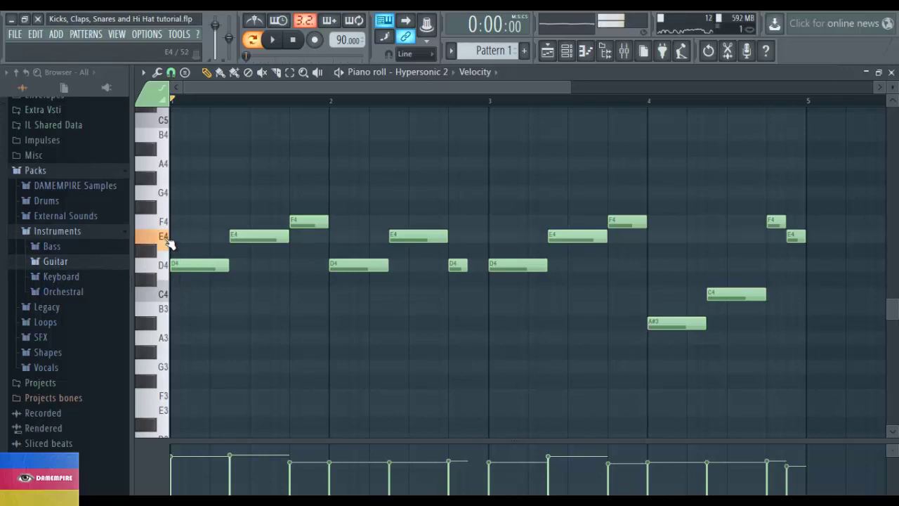
pyautogui.click(171, 222)
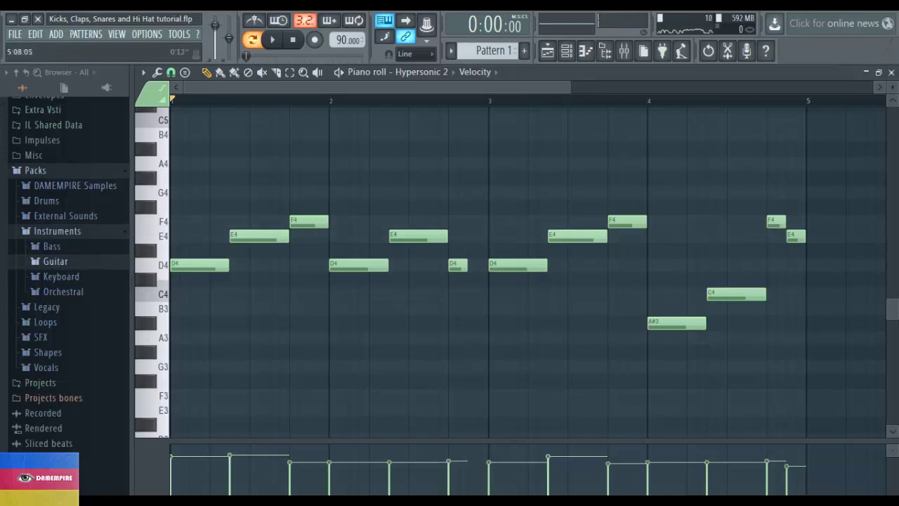
pyautogui.click(891, 73)
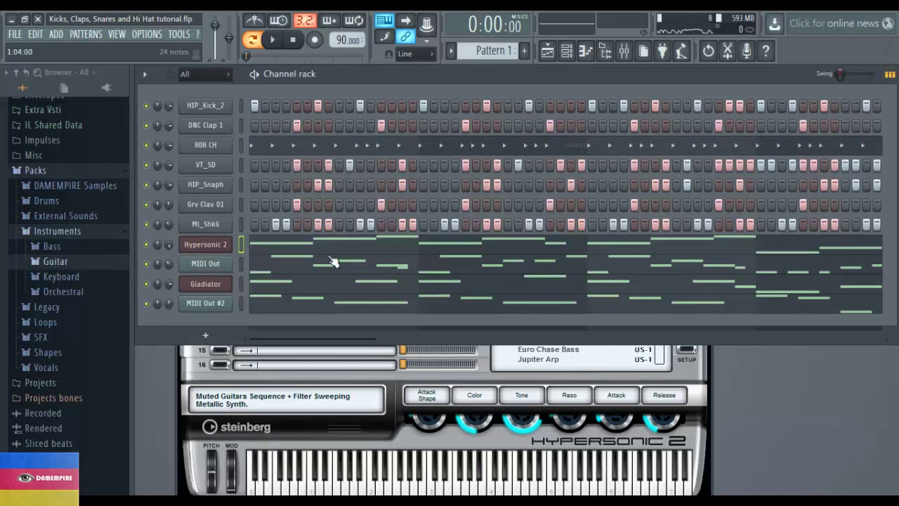
# Step: Copy the MIDI Out channel's notes and paste them into a newly added reFX Nexus channel
pyautogui.click(215, 265)
pyautogui.rightClick(214, 265)
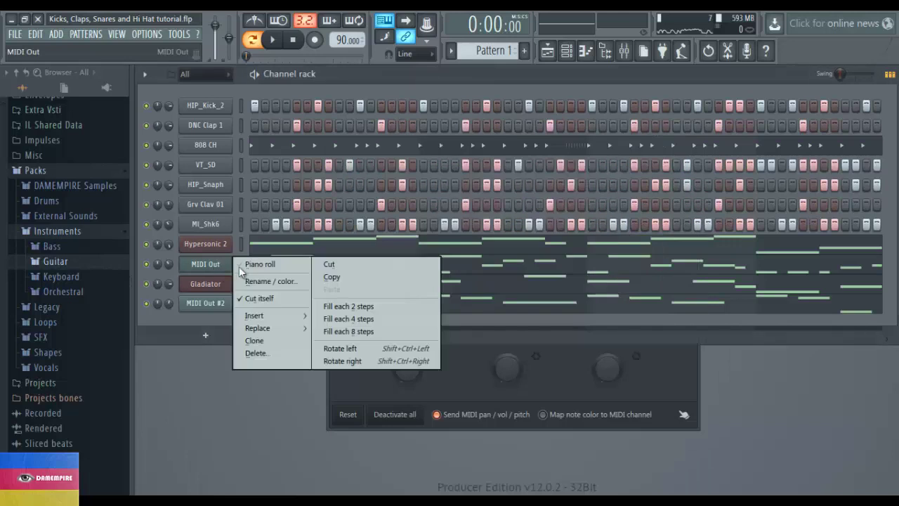
pyautogui.click(330, 278)
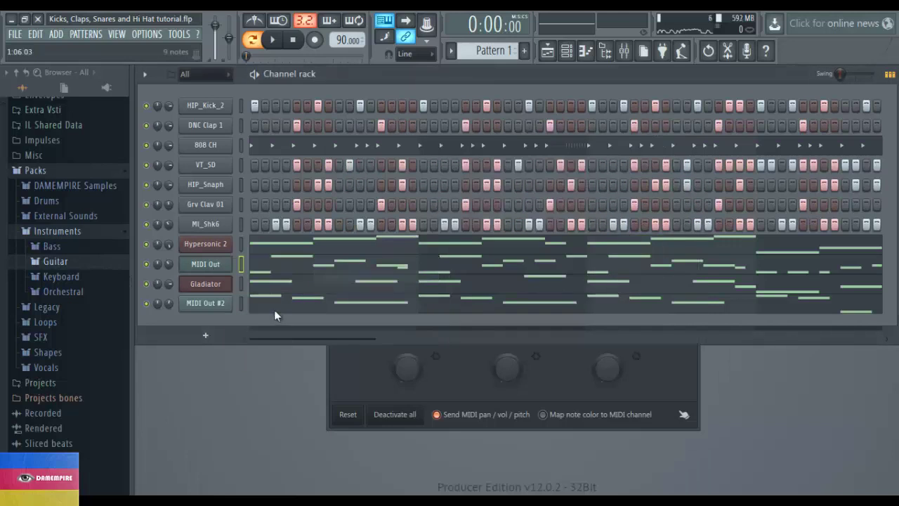
pyautogui.click(208, 336)
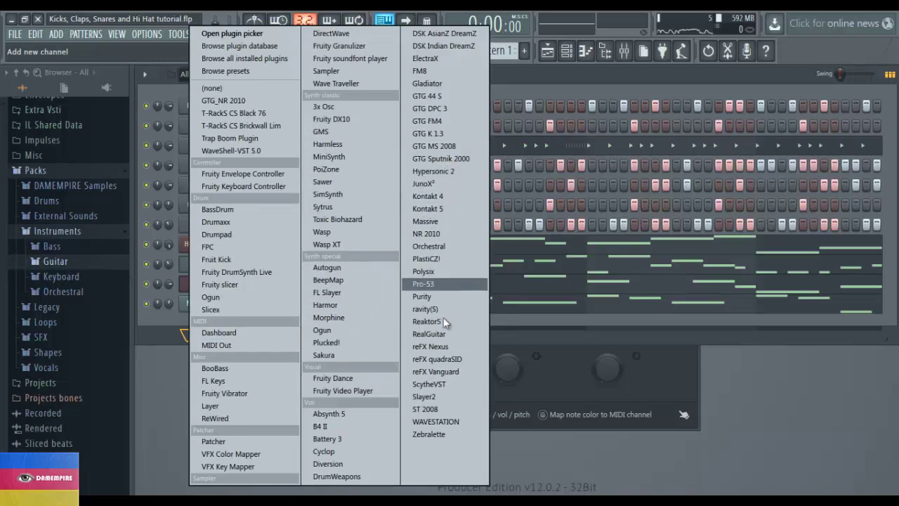
pyautogui.click(444, 347)
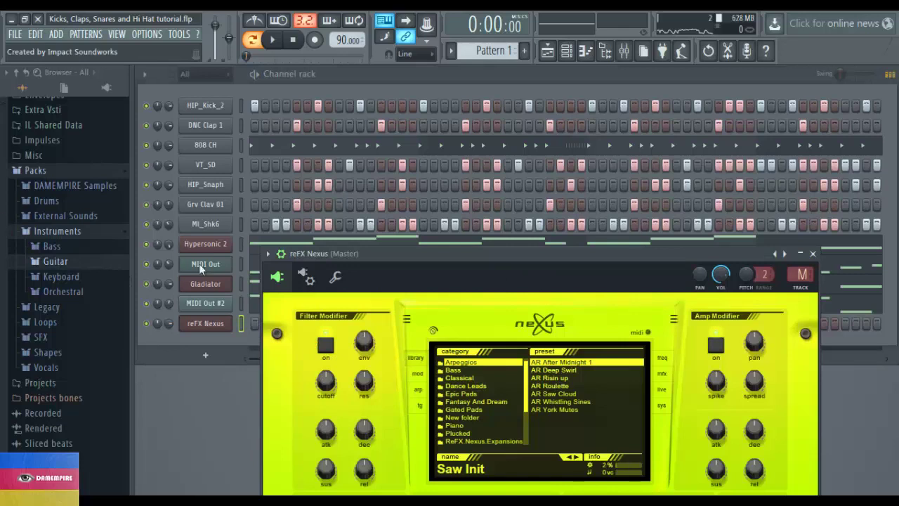
pyautogui.rightClick(224, 323)
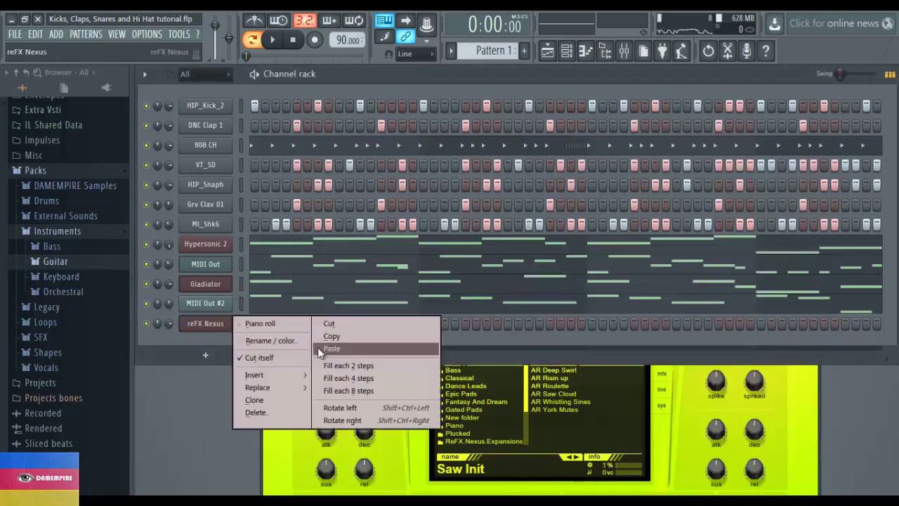
pyautogui.click(325, 348)
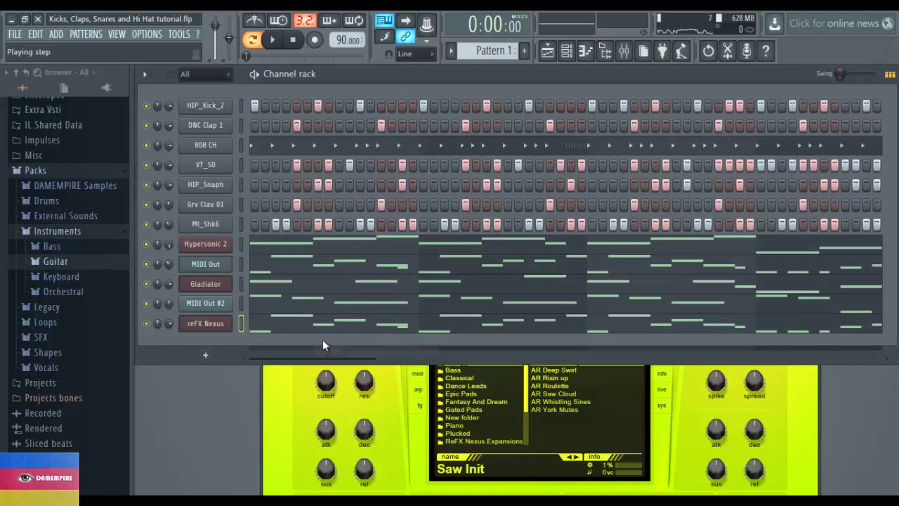
# Step: Shorten the first bar's F6 note at step 13 in the reFX Nexus piano roll to one step and briefly play the pattern
pyautogui.rightClick(205, 323)
pyautogui.click(379, 352)
pyautogui.click(288, 325)
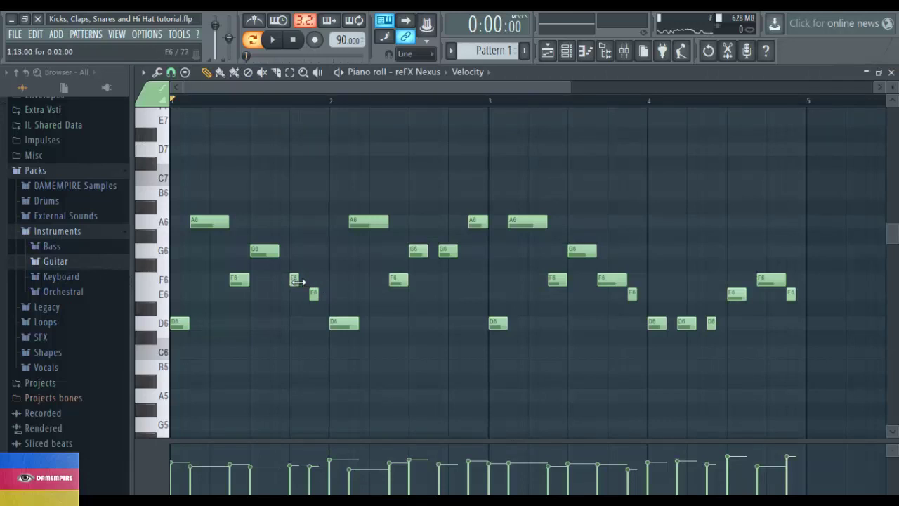
pyautogui.press('space')
pyautogui.press('space')
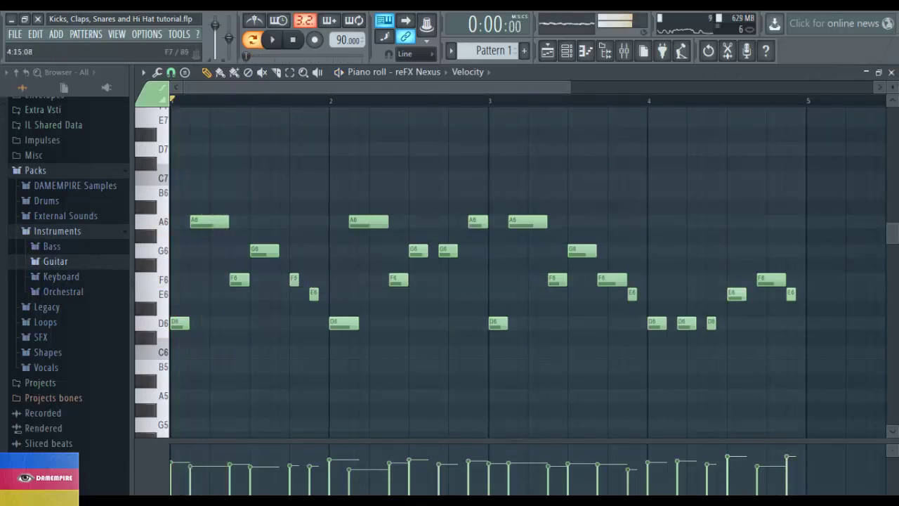
pyautogui.click(891, 72)
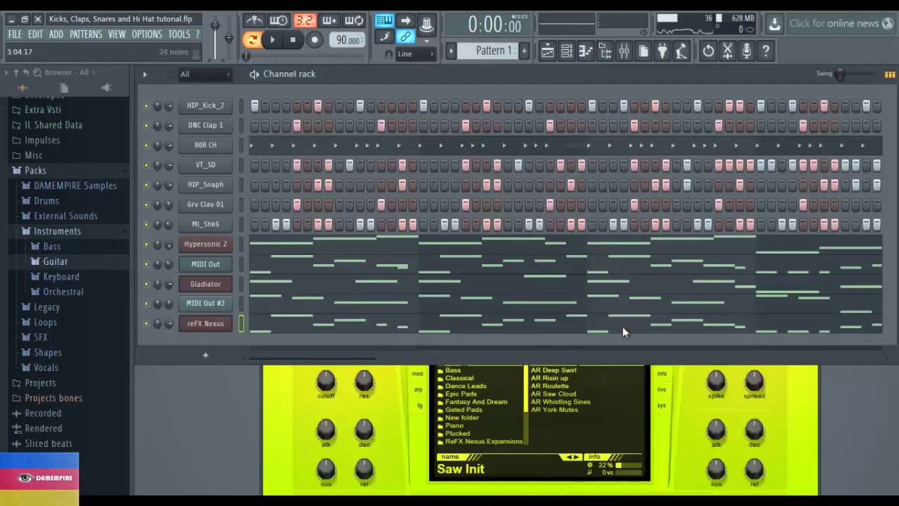
# Step: Play the pattern and audition the Nexus arpeggio presets AR Deep Swirl, AR Risin up and AR Roulette
pyautogui.click(566, 372)
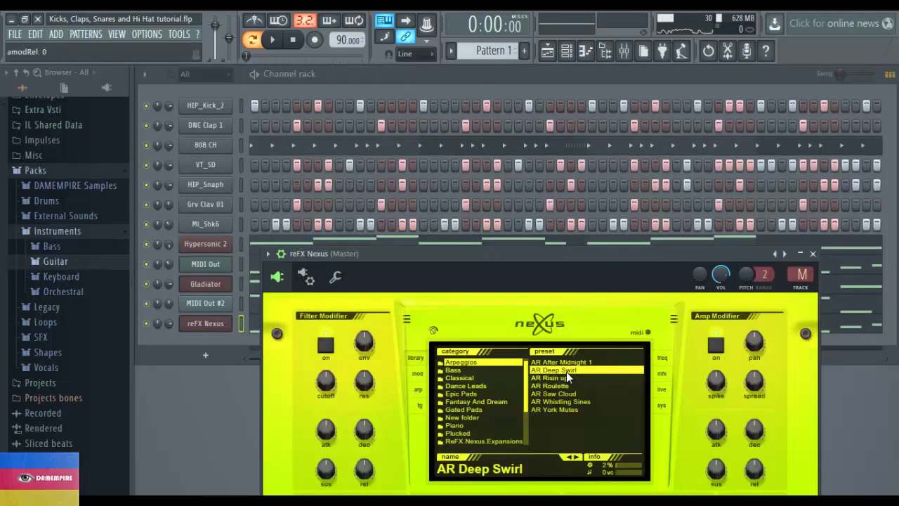
pyautogui.press('space')
pyautogui.click(567, 377)
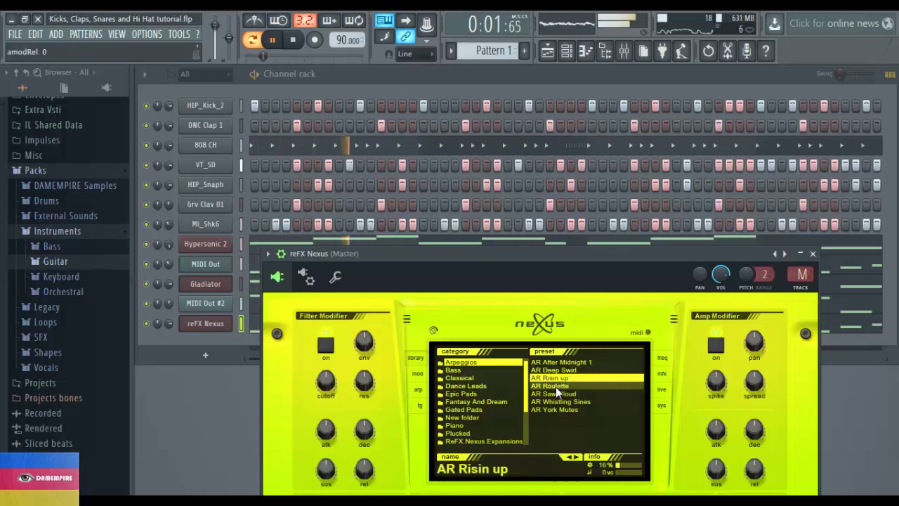
pyautogui.click(556, 386)
# Step: Audition the Classical presets CL StringChoir Ensemble, GT Guitar Strummed 1, GT Rainy Morning and ST Hollywood Violins in Nexus
pyautogui.click(496, 378)
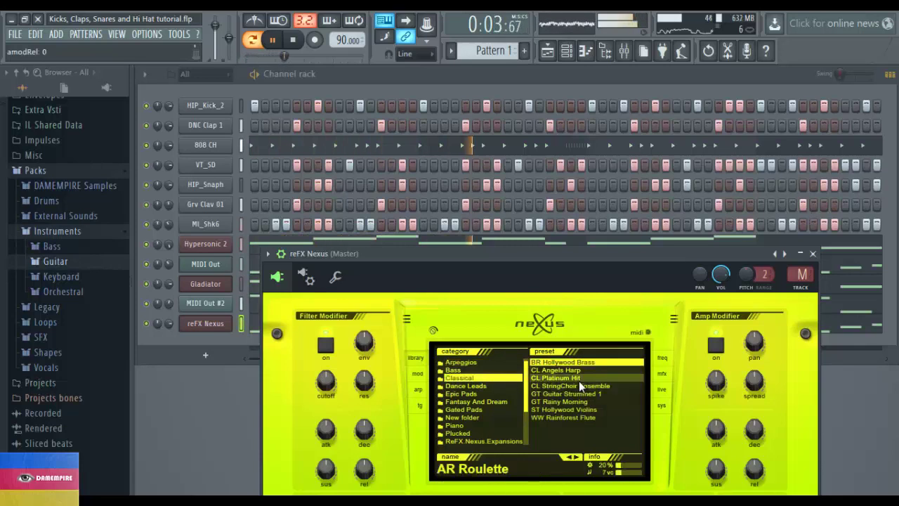
pyautogui.click(580, 386)
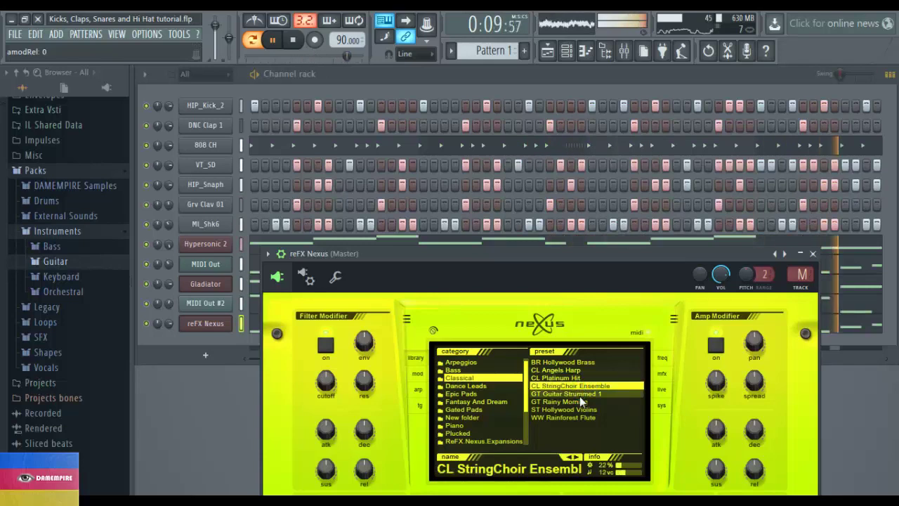
pyautogui.click(580, 394)
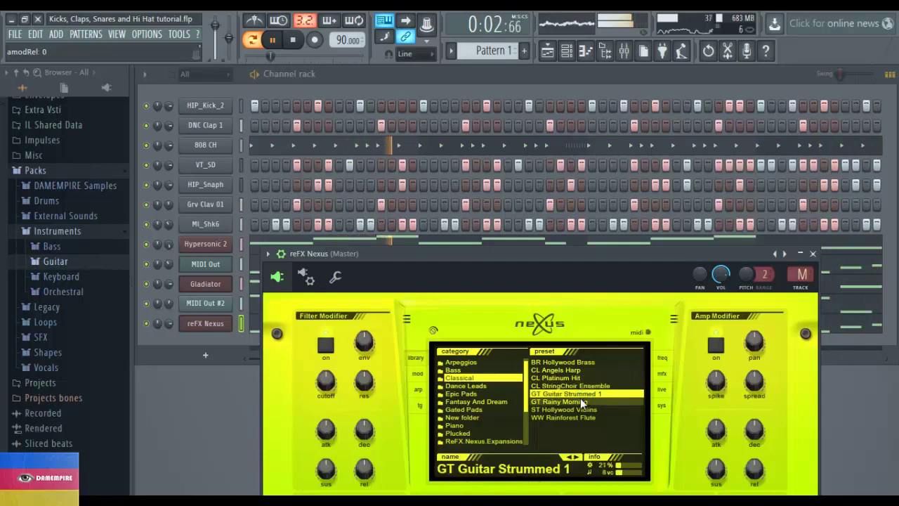
pyautogui.click(580, 401)
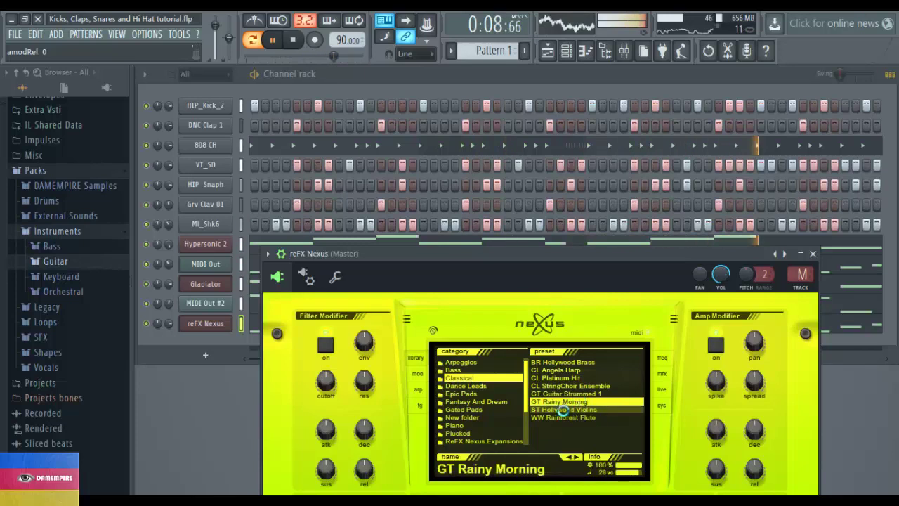
pyautogui.click(563, 410)
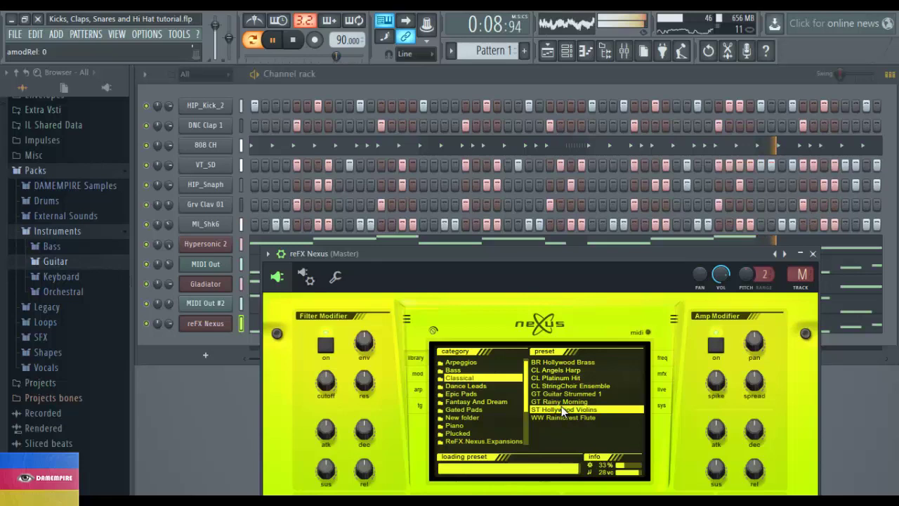
# Step: Audition the Dance Leads presets LD Another World, LD A Simple Saw, LD Come with me 1 and LD Commerse in Nexus
pyautogui.click(456, 401)
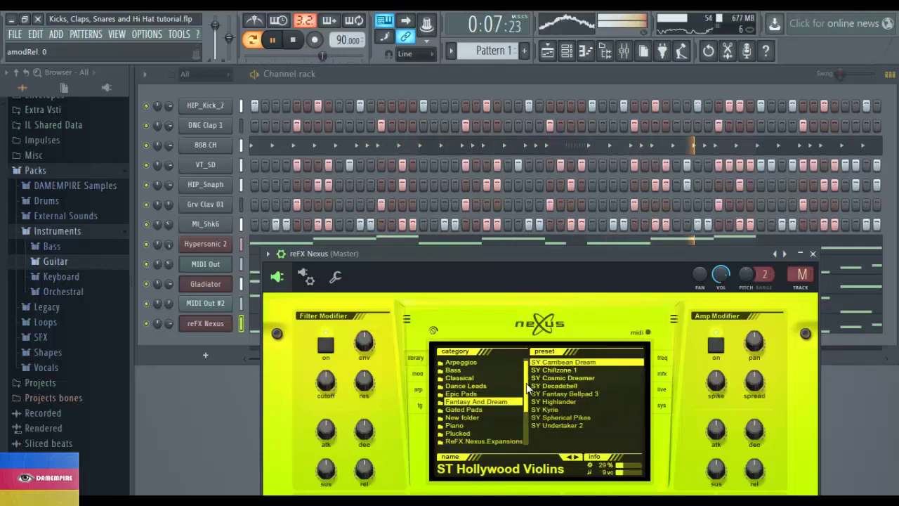
pyautogui.click(483, 388)
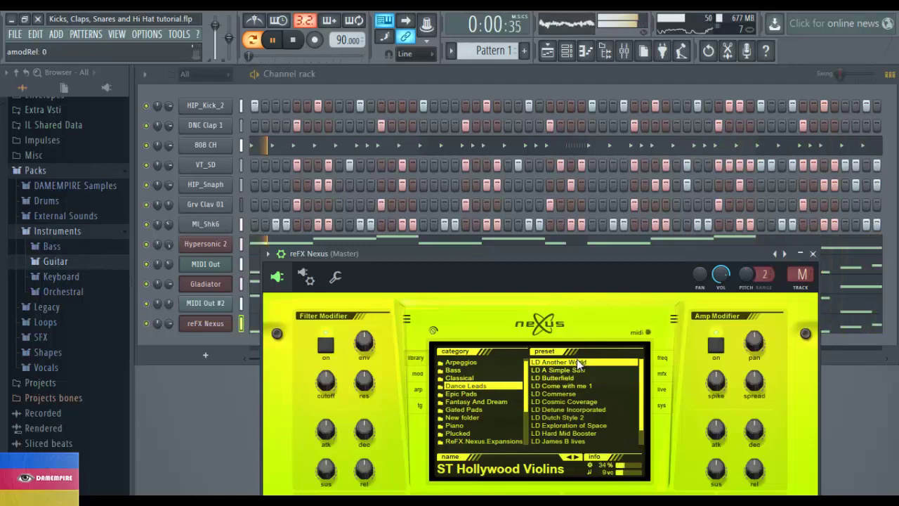
pyautogui.click(575, 360)
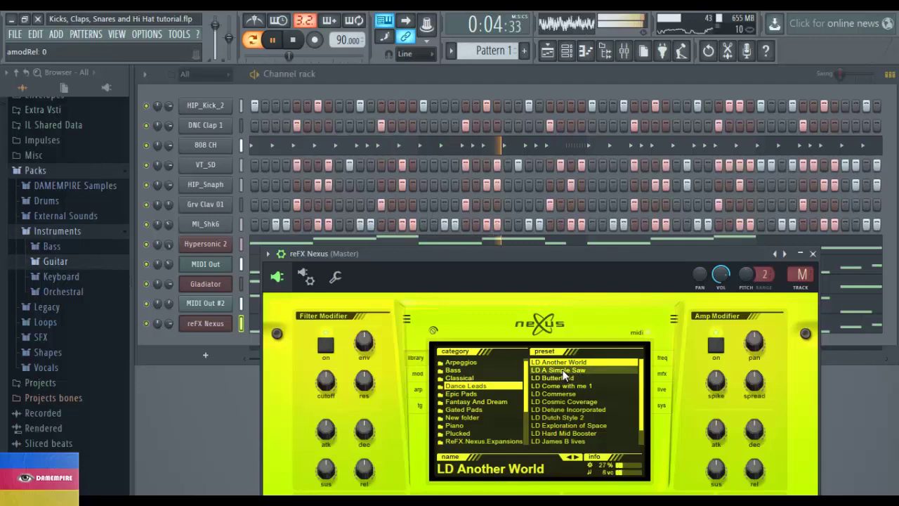
pyautogui.click(562, 371)
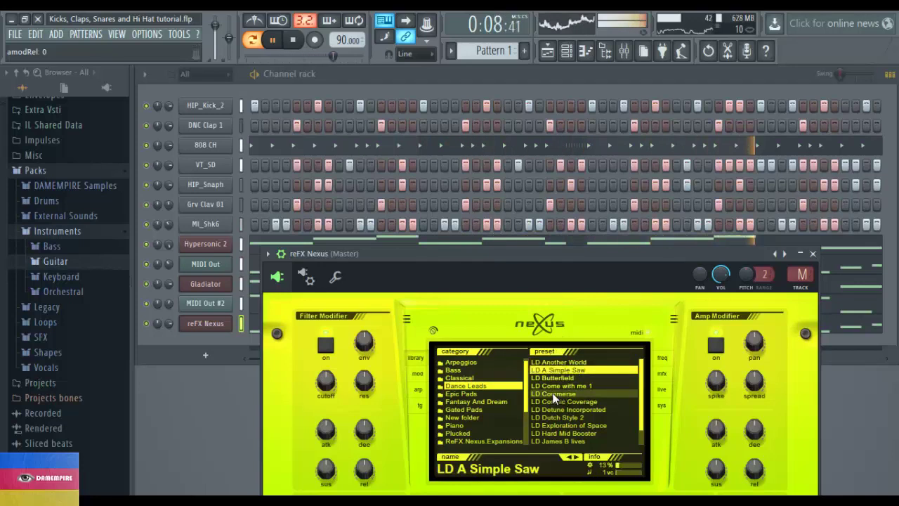
pyautogui.click(555, 386)
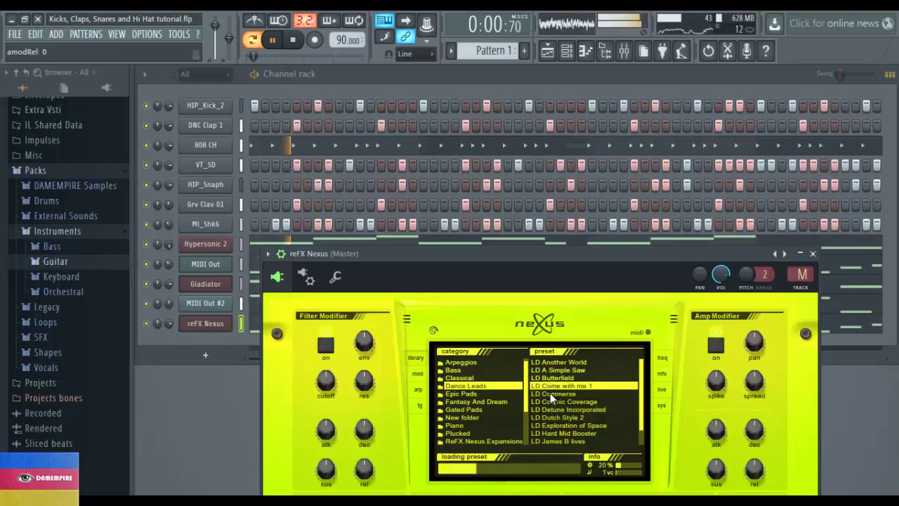
pyautogui.click(550, 392)
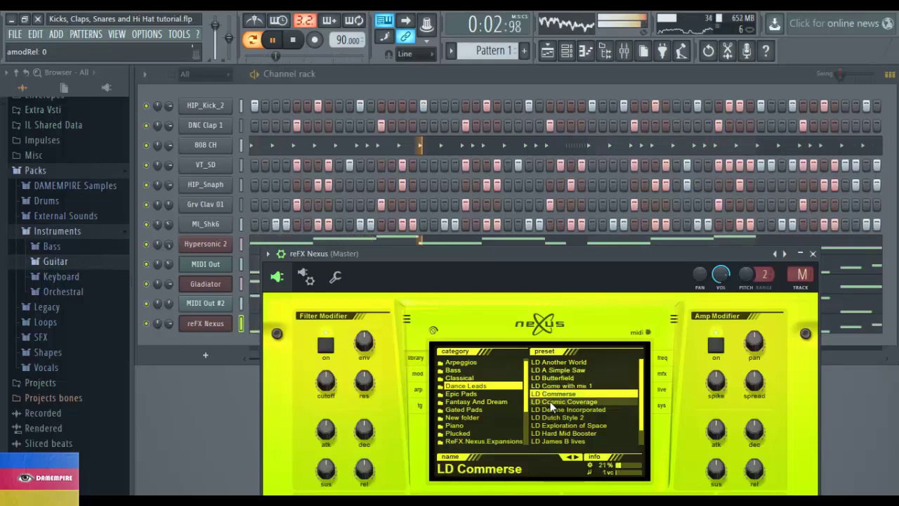
# Step: Audition LD Cosmic Coverage, LD Detune Incorporated, LD Dutch Style 2, LD Exploration of Space and LD Hard Mid Booster
pyautogui.click(550, 401)
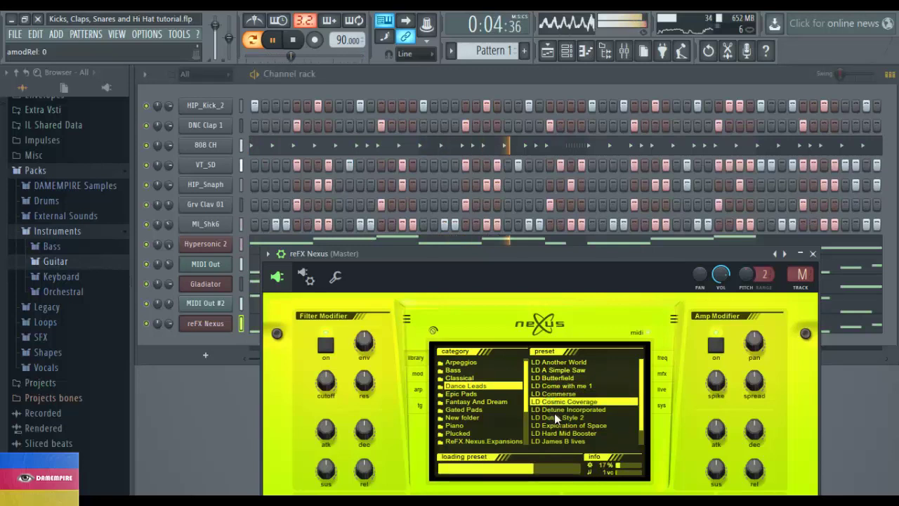
pyautogui.click(555, 409)
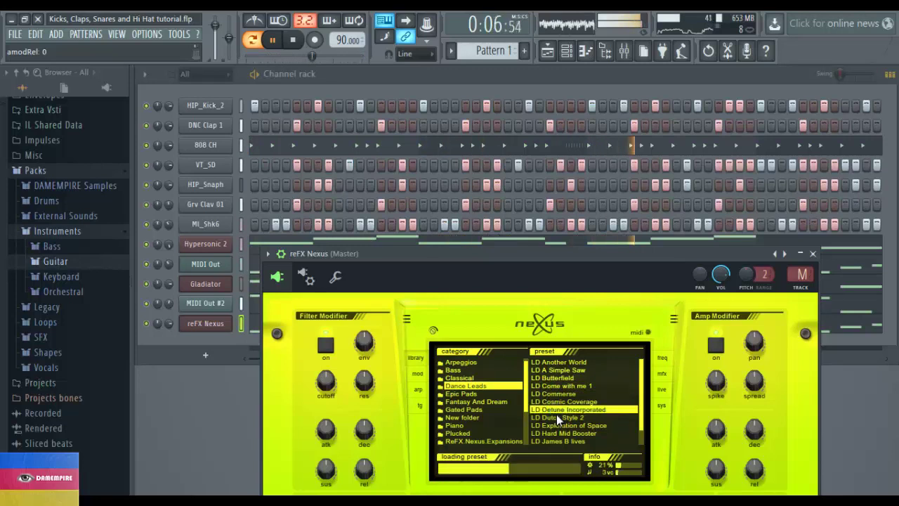
pyautogui.click(556, 418)
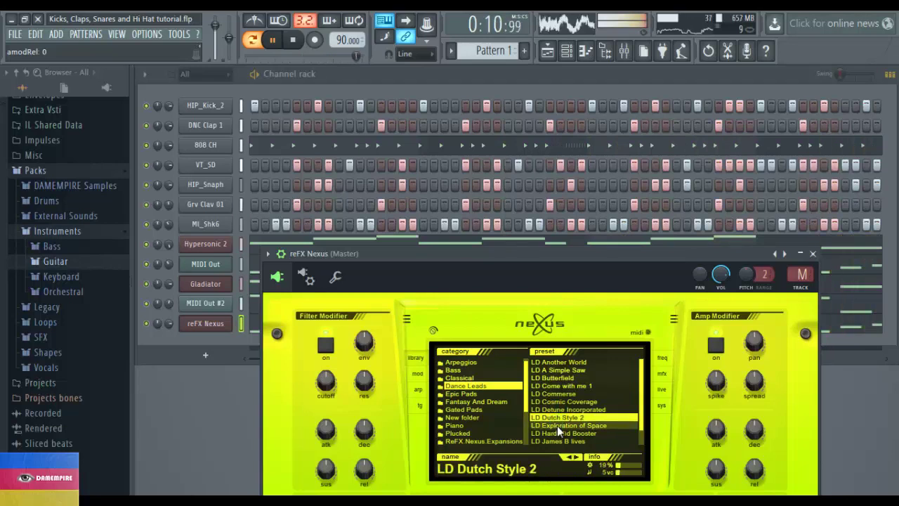
pyautogui.click(557, 426)
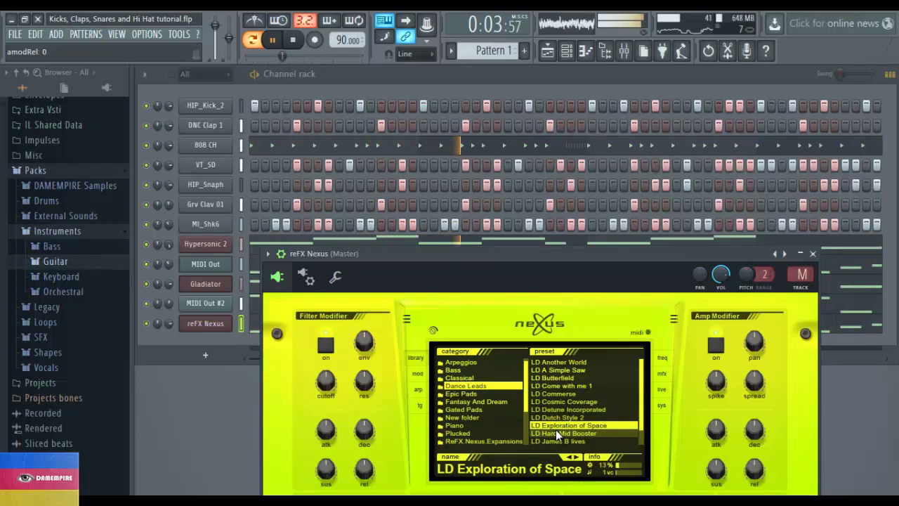
pyautogui.click(557, 434)
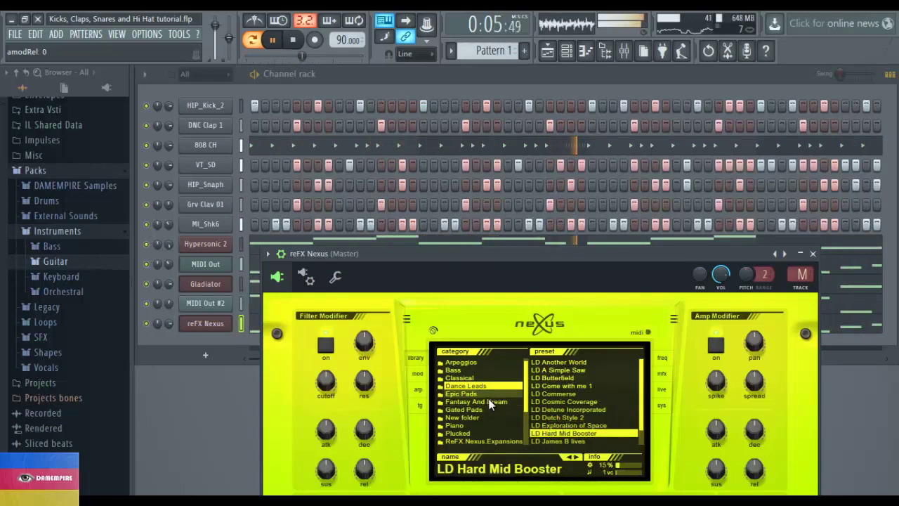
# Step: Audition the Fantasy And Dream presets SY Decadebell, SY Cosmic Dreamer, SY Fantasy Bellpad 3, SY Carribean Dream and SY Chillzone 1 in Nexus
pyautogui.click(489, 401)
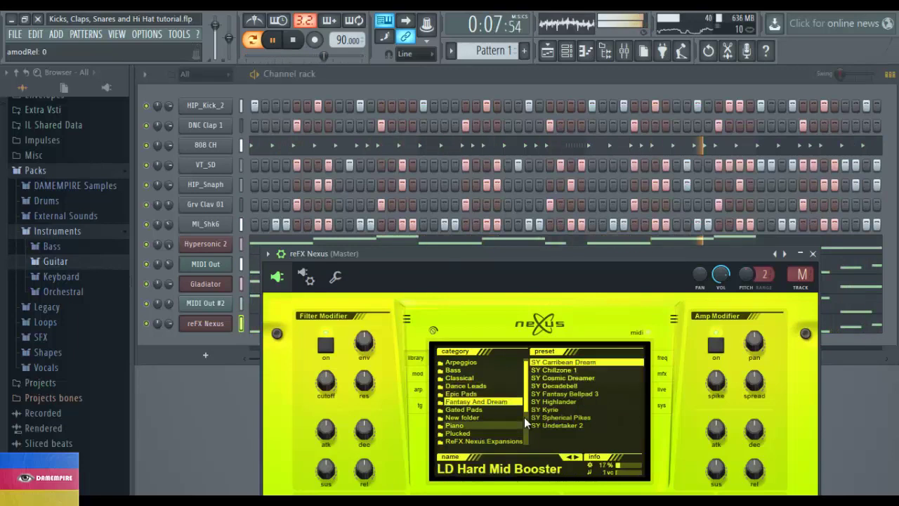
pyautogui.click(566, 388)
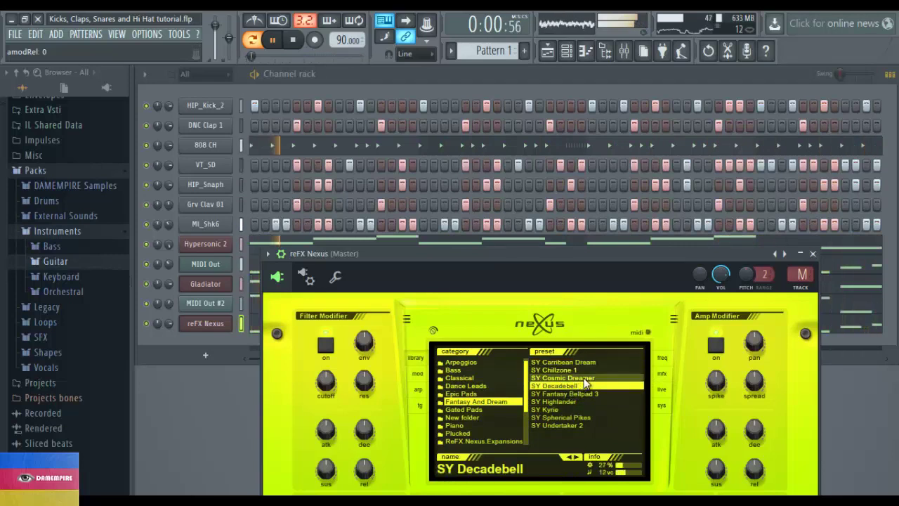
pyautogui.click(583, 379)
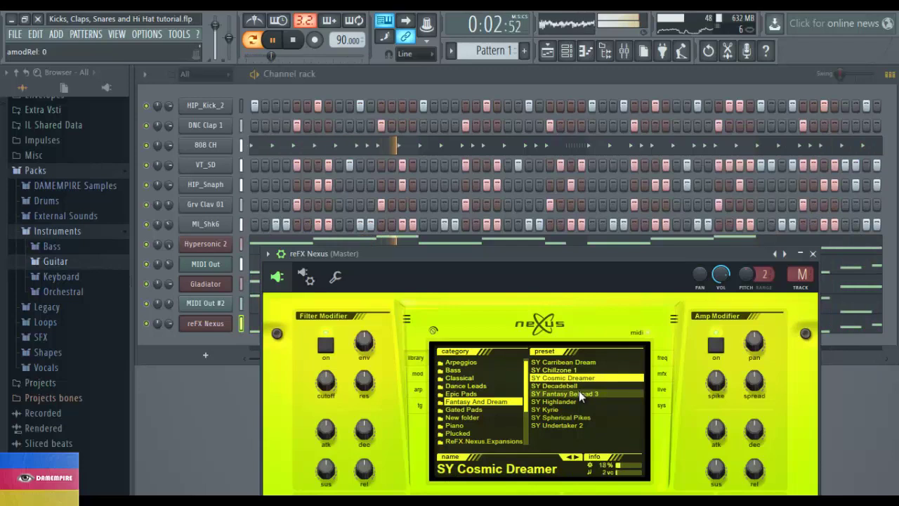
pyautogui.click(579, 392)
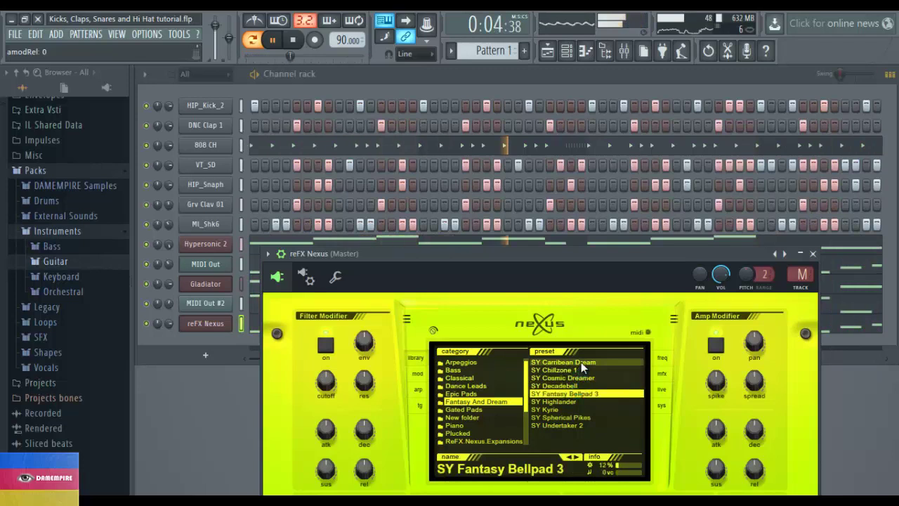
pyautogui.click(581, 362)
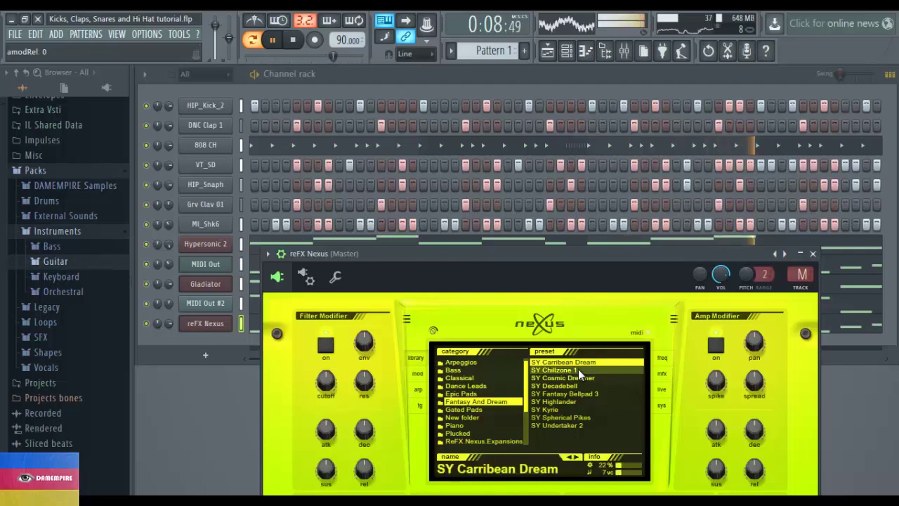
pyautogui.click(578, 369)
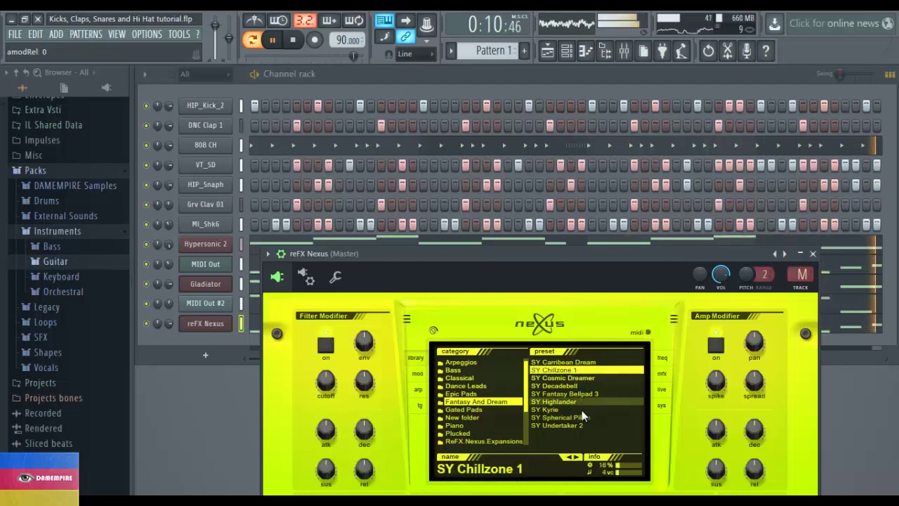
# Step: Audition SY Highlander, SY Kyrie, SY Spherical Pikes and SY Undertaker 2, return to SY Spherical Pikes, and list the Gated Pads presets
pyautogui.click(581, 401)
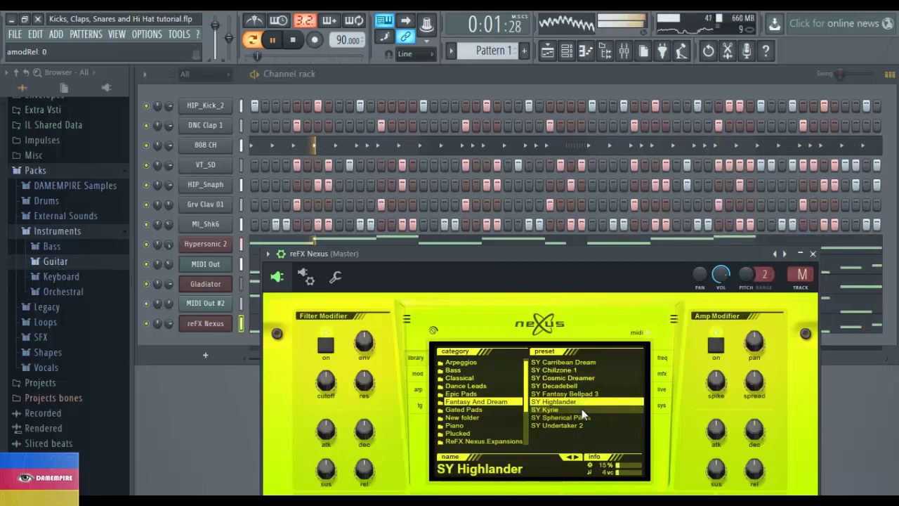
pyautogui.click(581, 409)
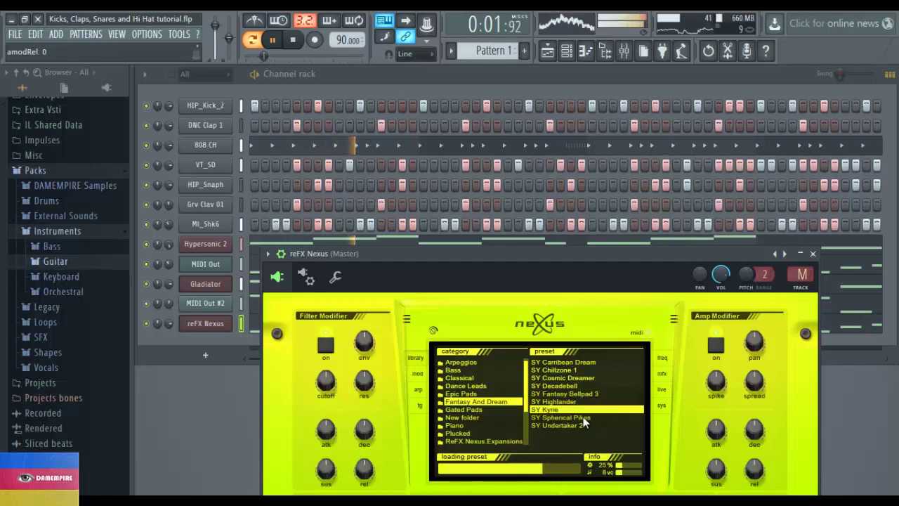
pyautogui.click(582, 418)
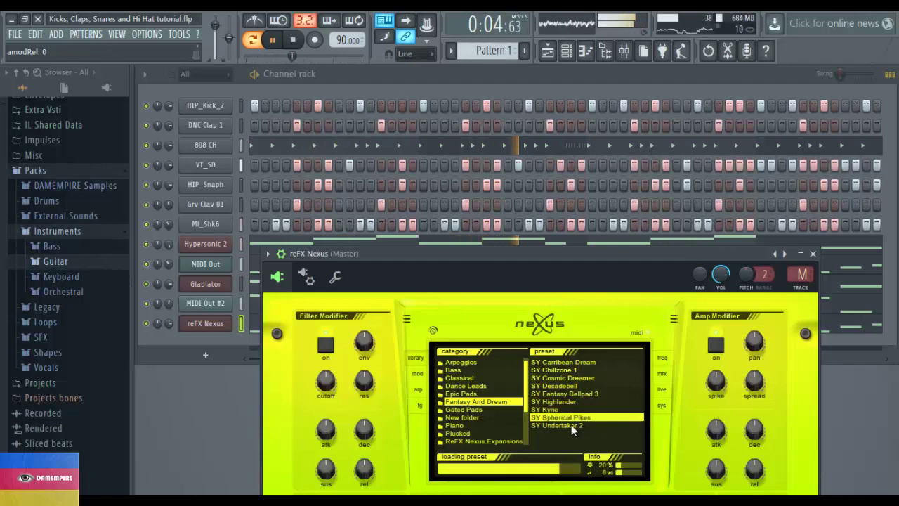
pyautogui.click(570, 426)
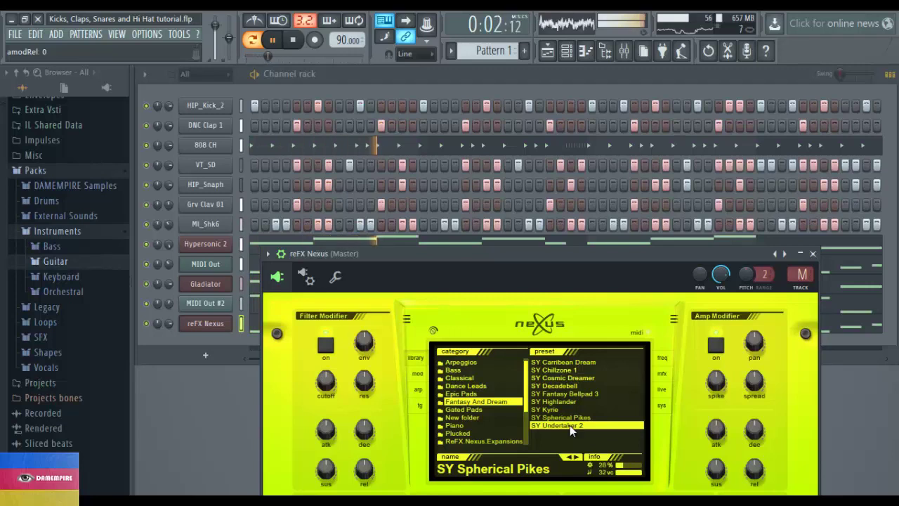
pyautogui.click(570, 425)
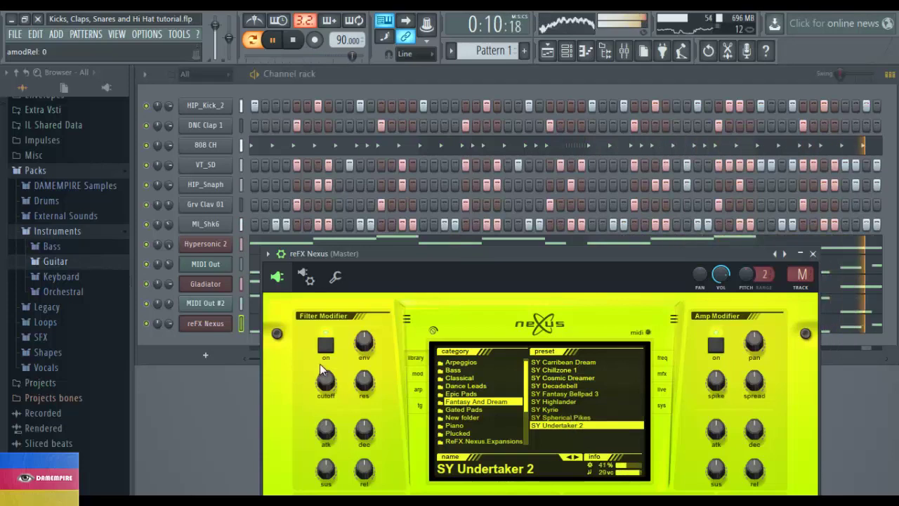
pyautogui.click(535, 416)
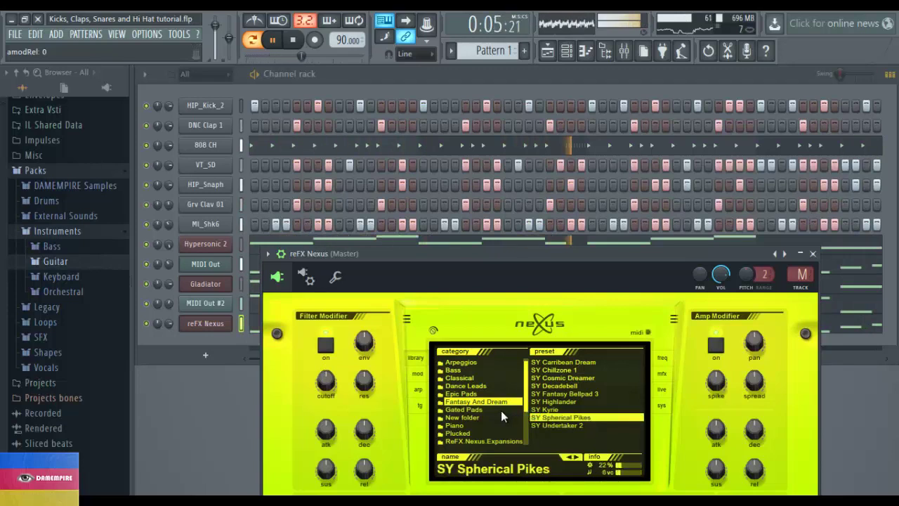
pyautogui.click(501, 410)
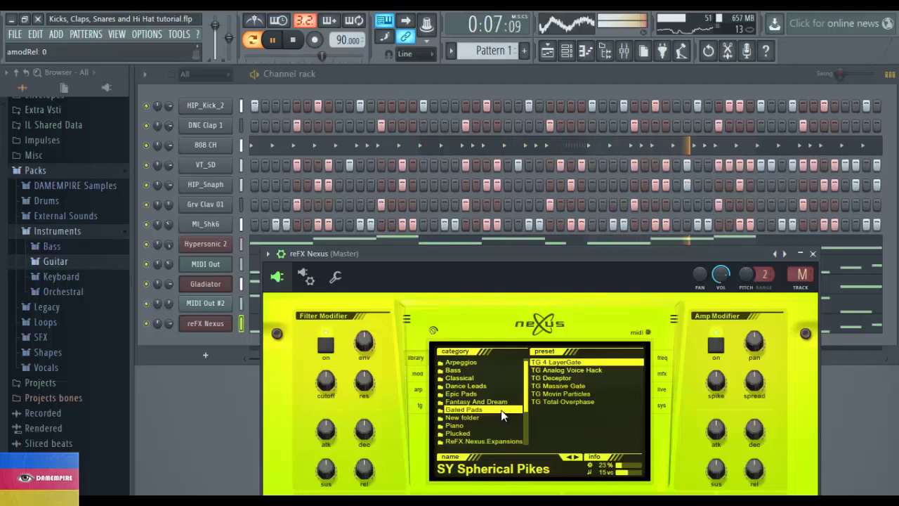
# Step: In the Nexus piano roll, raise the second G6 note in bar 2 to C7 and play the melody
pyautogui.press('space')
pyautogui.click(264, 327)
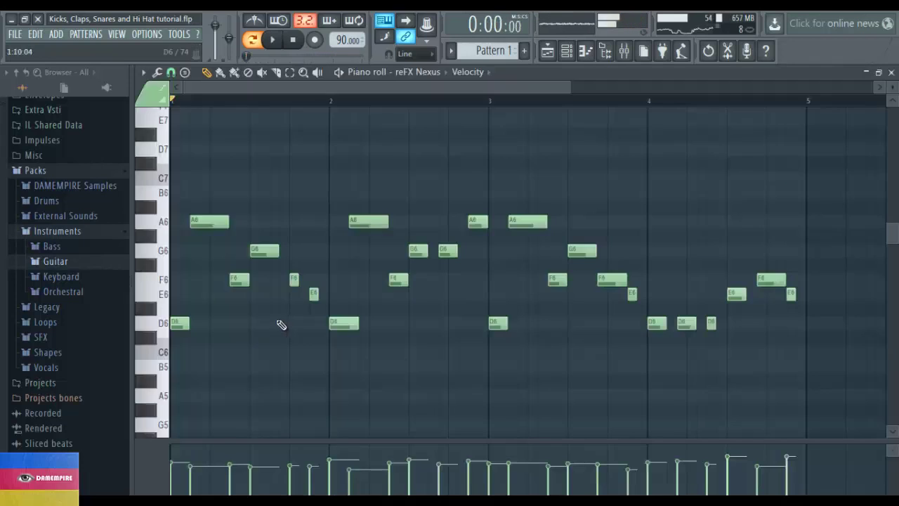
pyautogui.press('space')
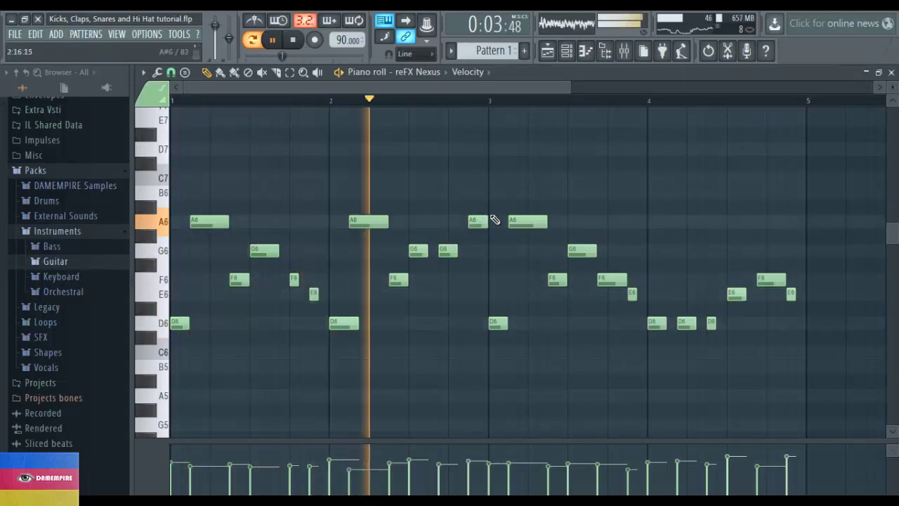
pyautogui.press('space')
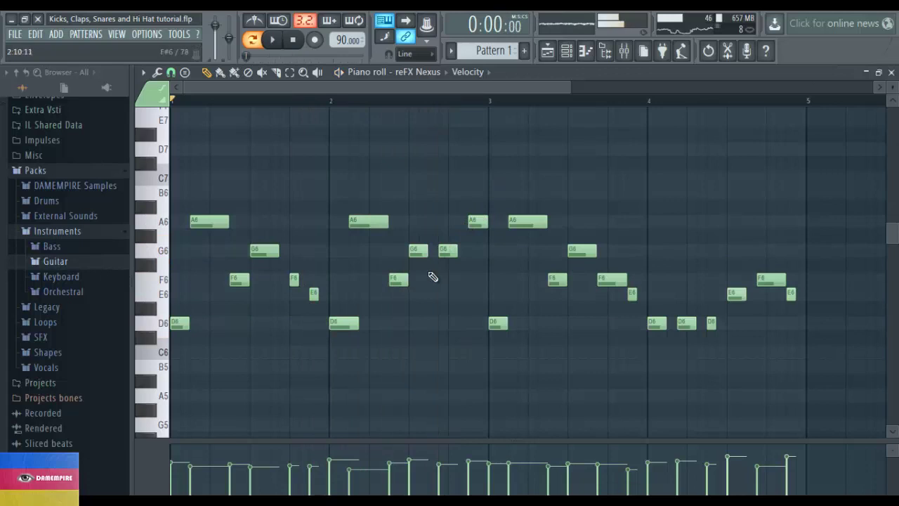
pyautogui.moveTo(455, 236); pyautogui.dragTo(442, 189)
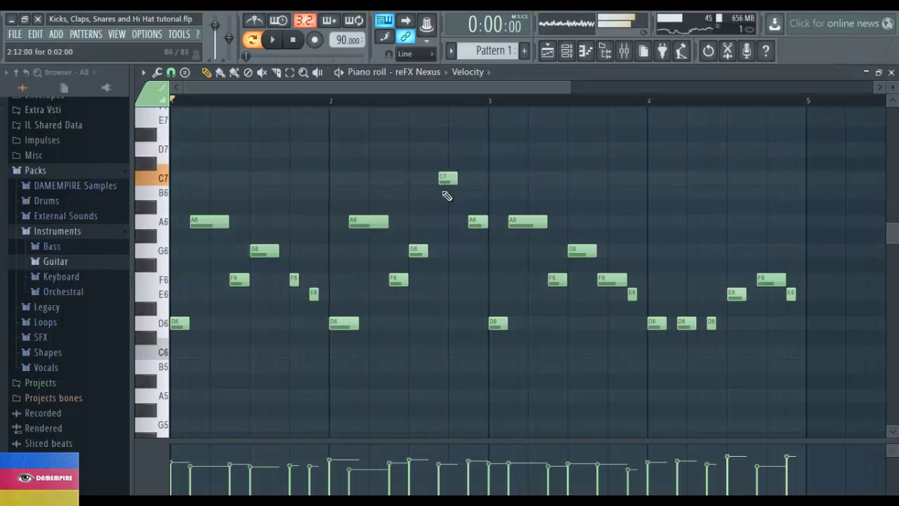
pyautogui.press('space')
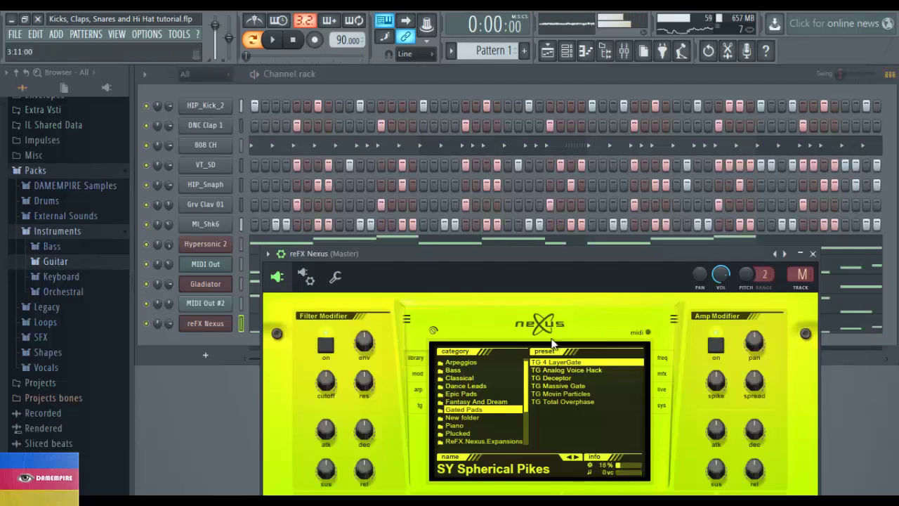
# Step: Audition the Gated Pads preset TG Massive Gate in Nexus with the pattern playing
pyautogui.click(569, 387)
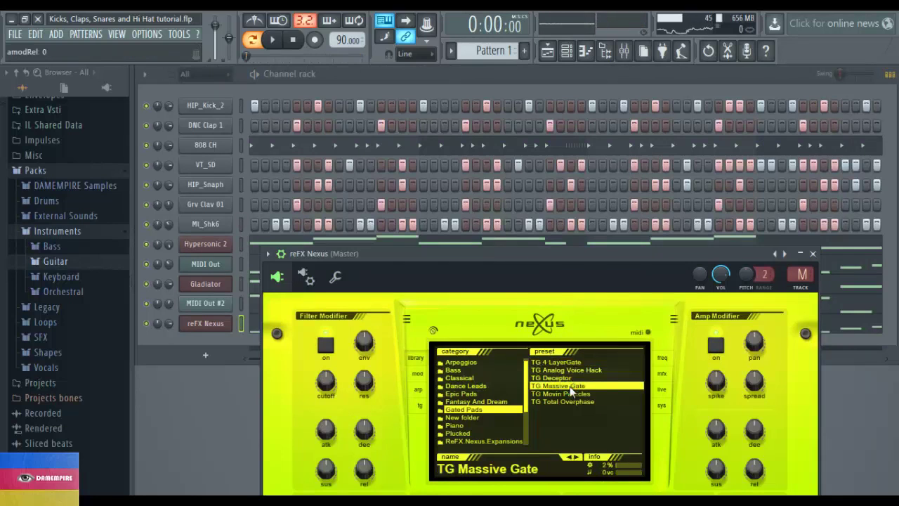
pyautogui.press('space')
pyautogui.click(457, 417)
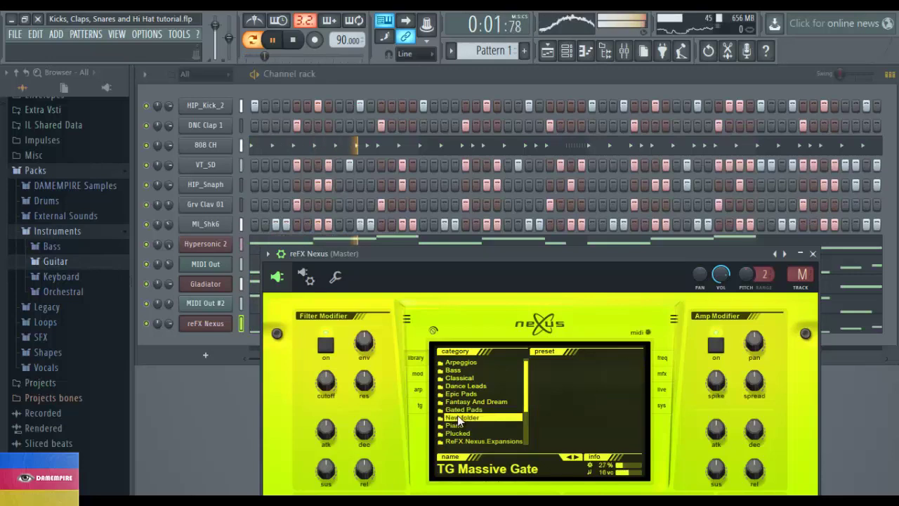
# Step: Audition the Piano presets PN Pop Keys, PN Nexus Grandpiano Soft, PN Ballad Grand Piano and PN Terminators Theme in Nexus
pyautogui.click(474, 424)
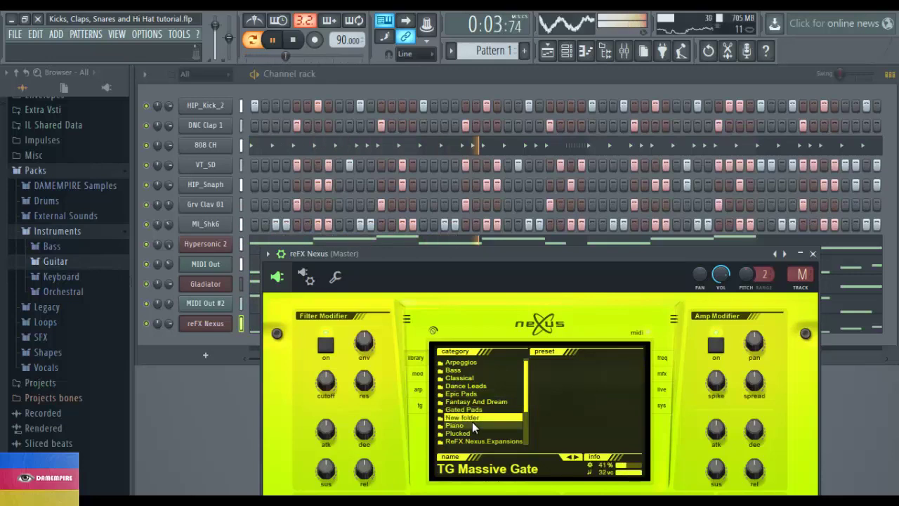
pyautogui.click(553, 385)
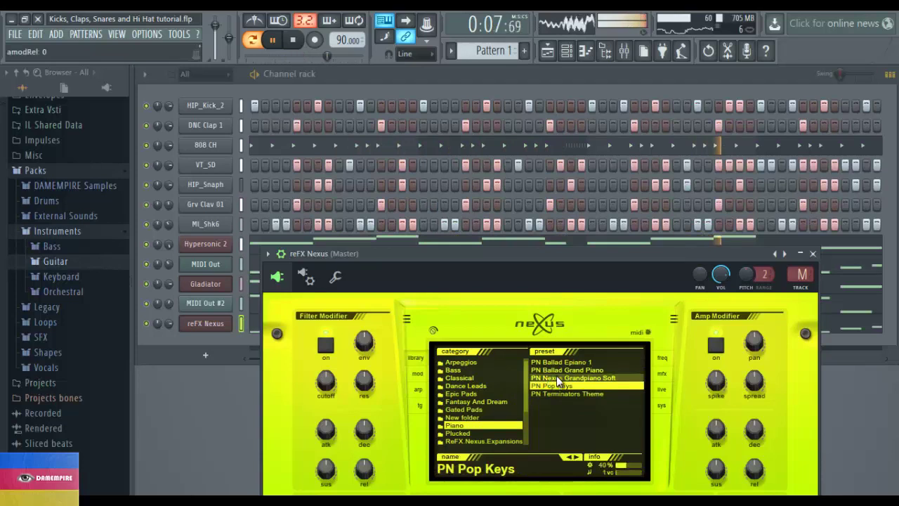
pyautogui.click(556, 377)
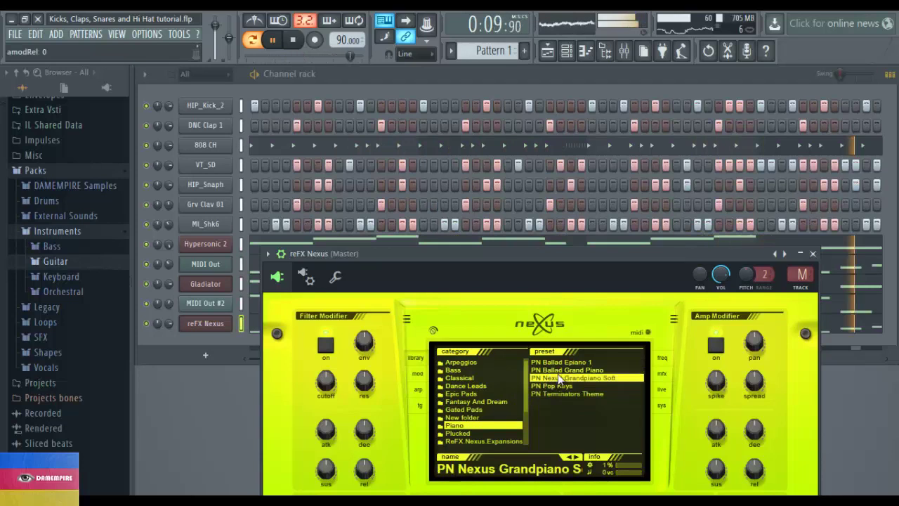
pyautogui.click(556, 370)
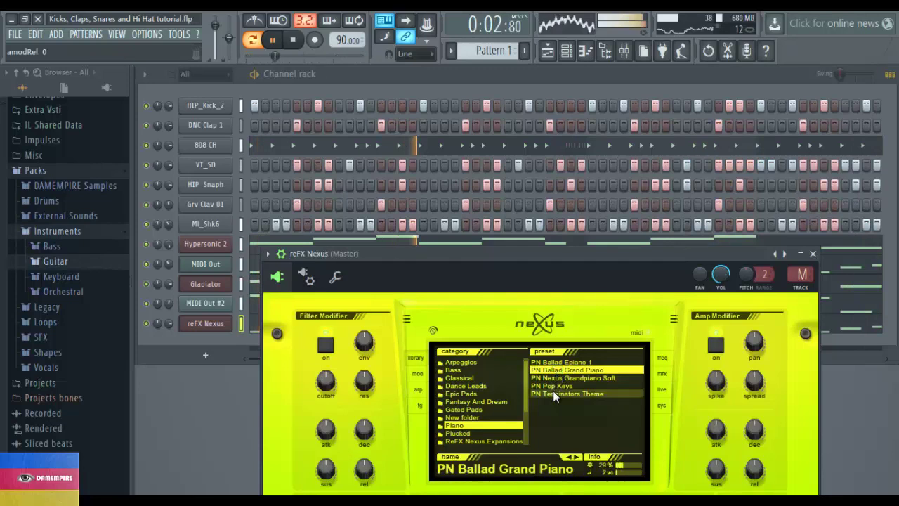
pyautogui.click(553, 393)
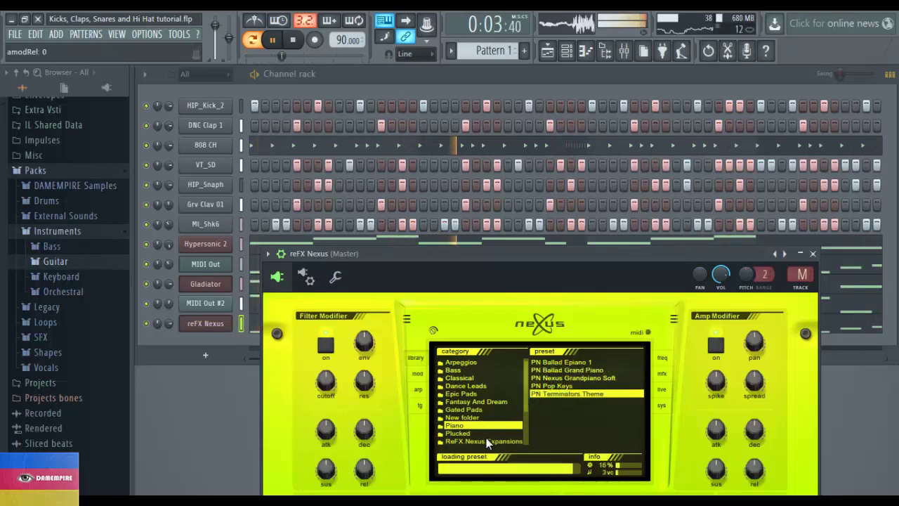
# Step: Compare the Plucked presets PL Hands Up Bells 3, PL Pizza Smack and PL UK Pikes 1, and load PL Hands Up Bells 3 for the Nexus layer
pyautogui.click(488, 433)
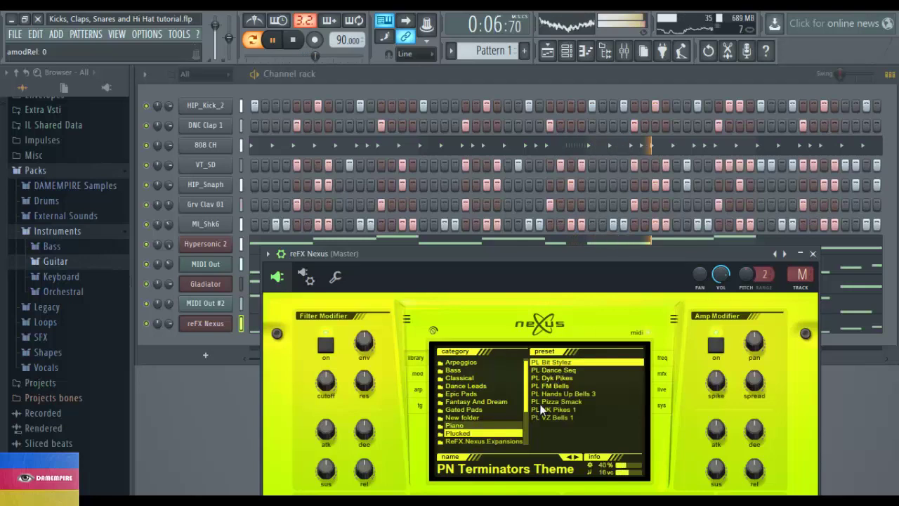
pyautogui.click(564, 393)
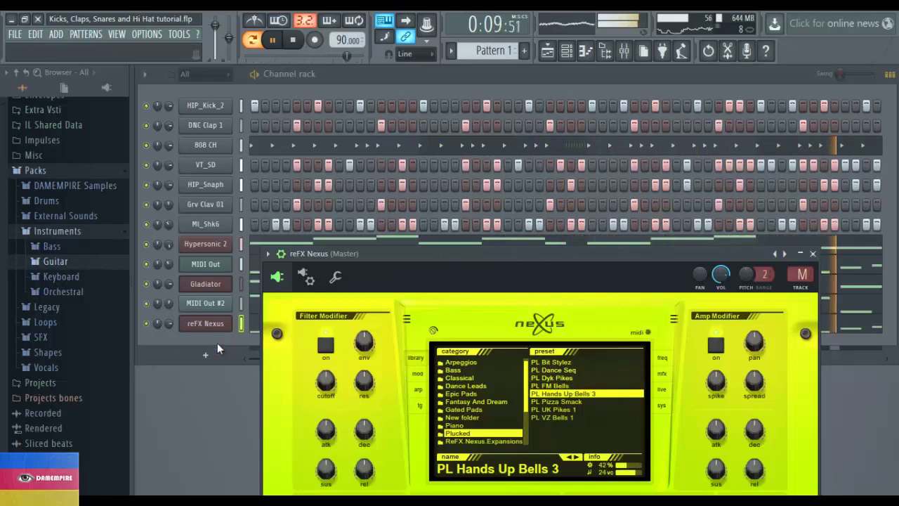
pyautogui.click(534, 402)
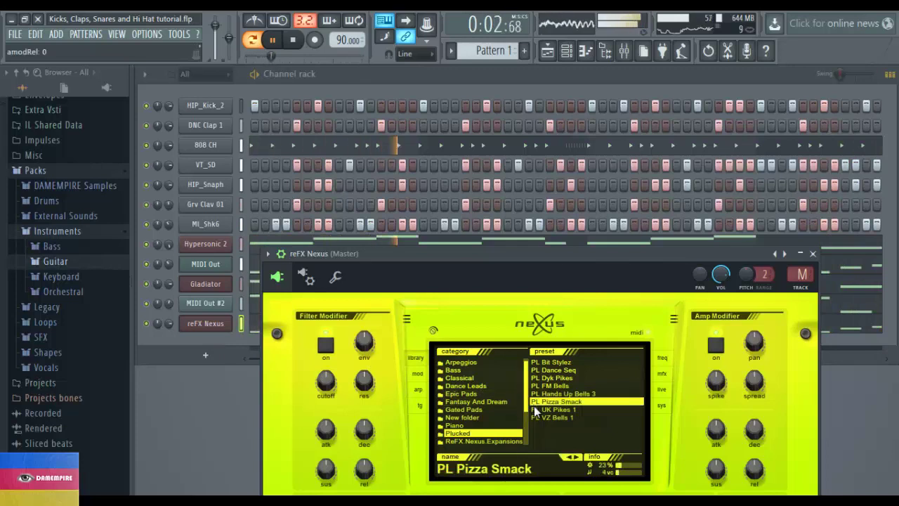
pyautogui.click(534, 410)
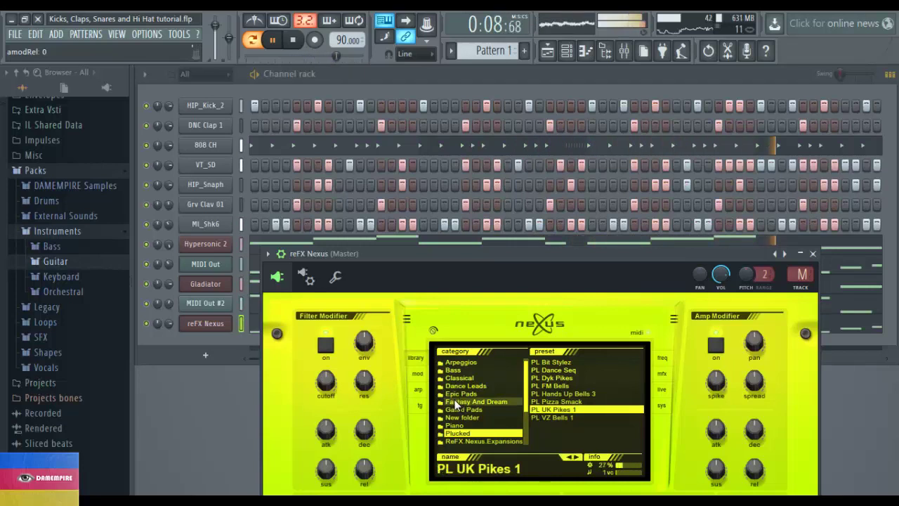
pyautogui.click(559, 394)
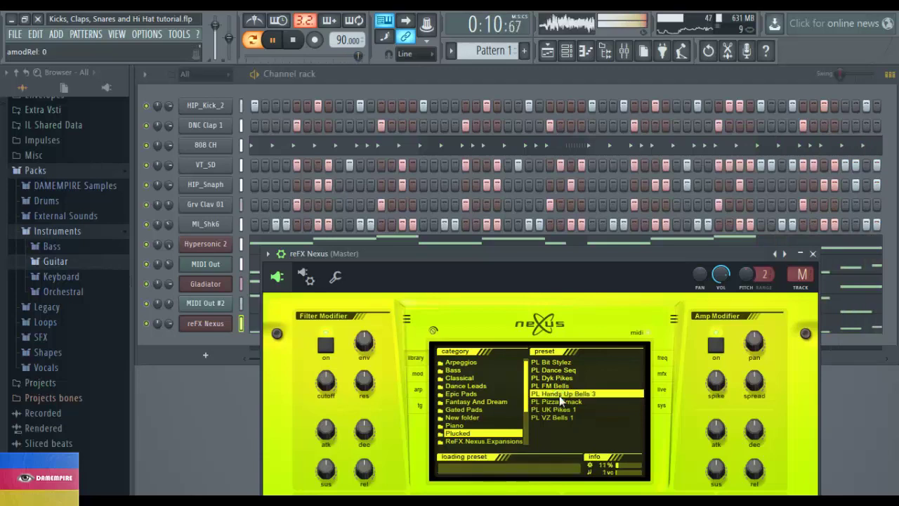
# Step: Bring the channel rack to the front, save the project, and save it again with the pattern playing
pyautogui.click(251, 336)
pyautogui.press('space')
pyautogui.hotkey('ctrl', 's')
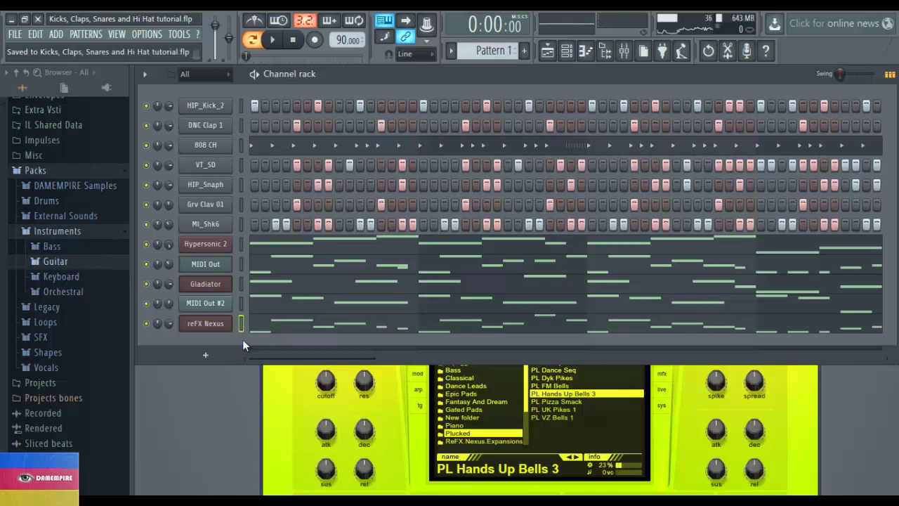
pyautogui.press('space')
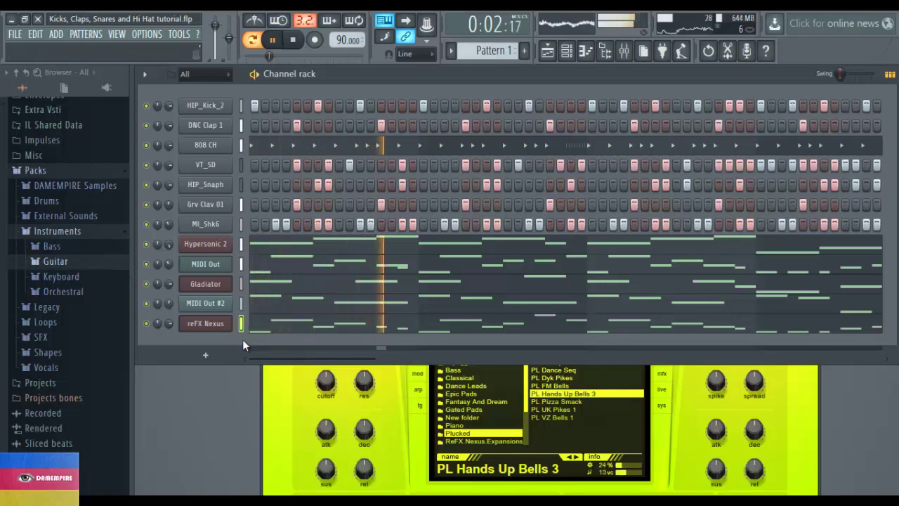
pyautogui.hotkey('ctrl', 's')
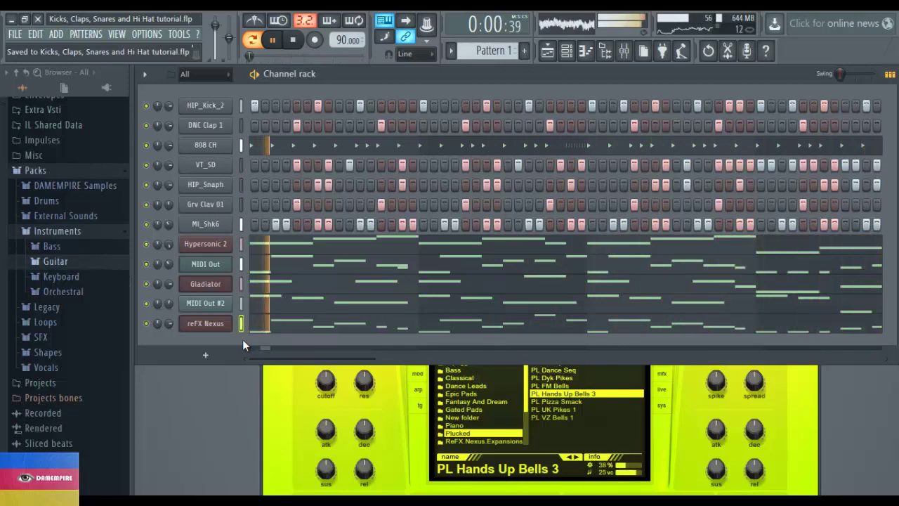
# Step: Stop and replay the full pattern to listen to all drum and melody layers together
pyautogui.press('space')
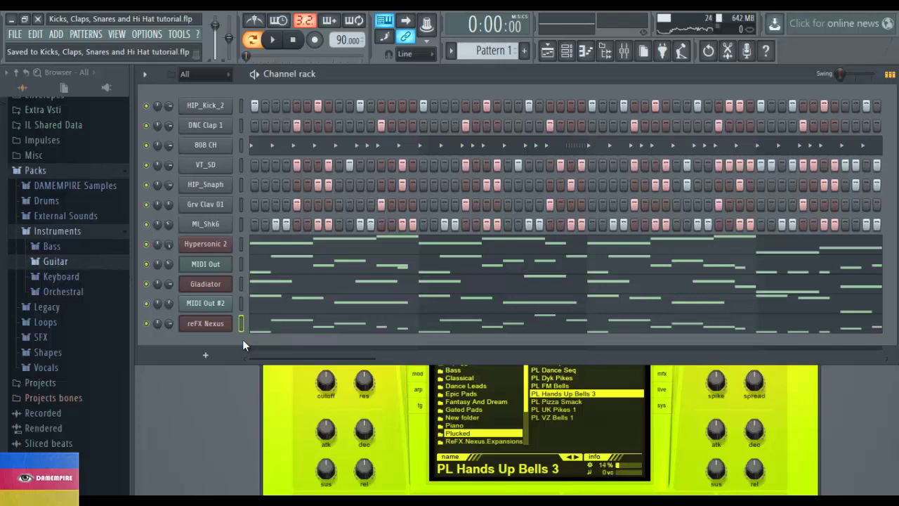
pyautogui.press('space')
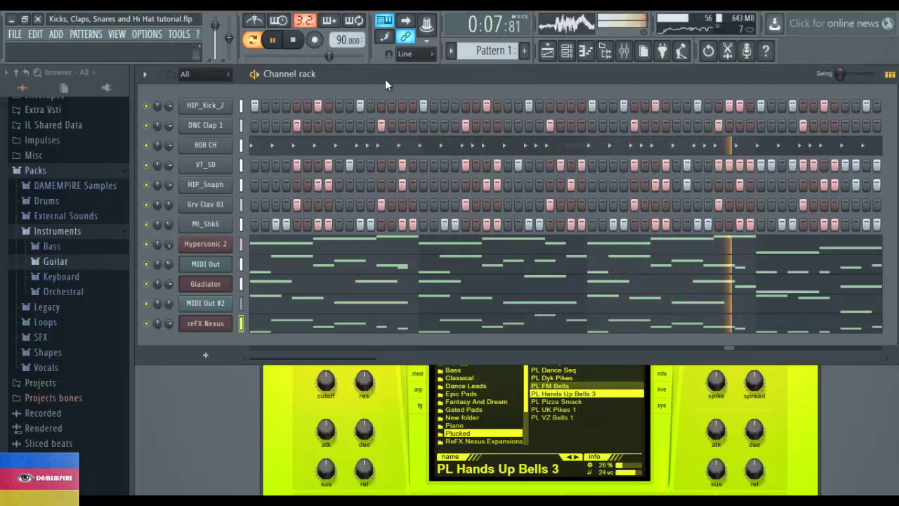
pyautogui.press('space')
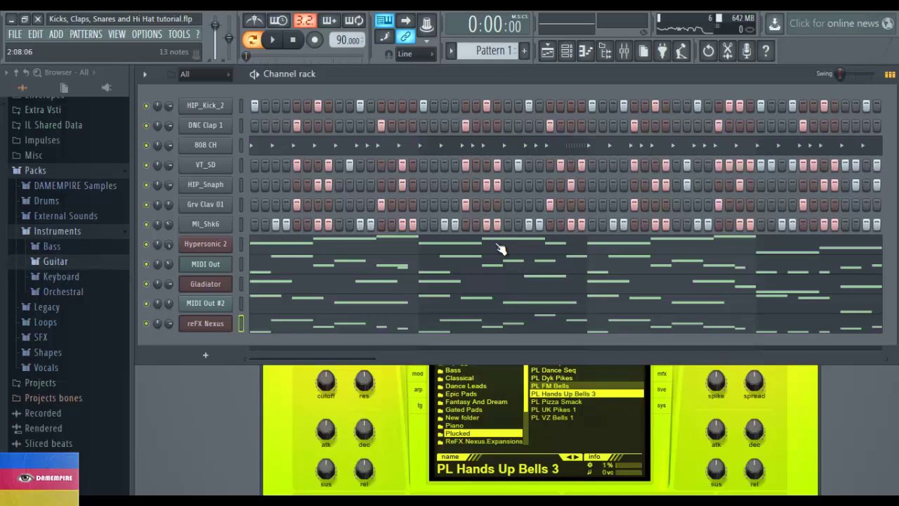
pyautogui.press('space')
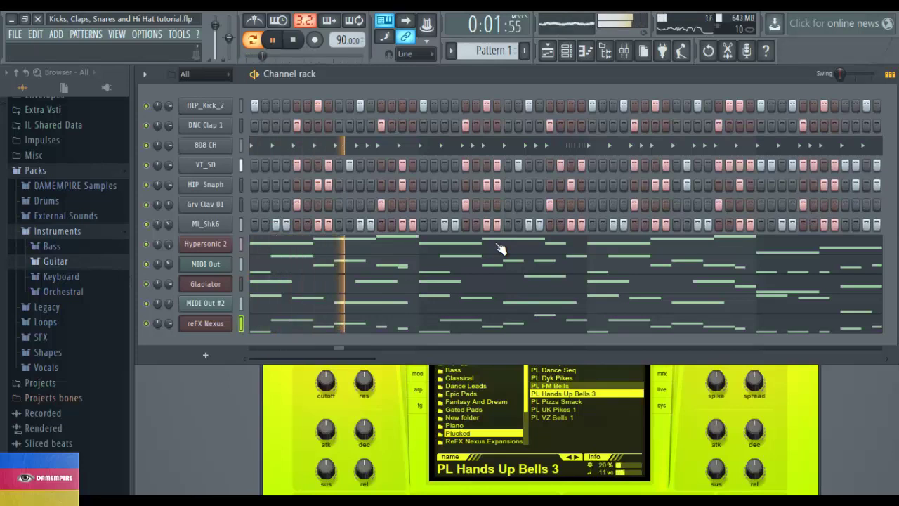